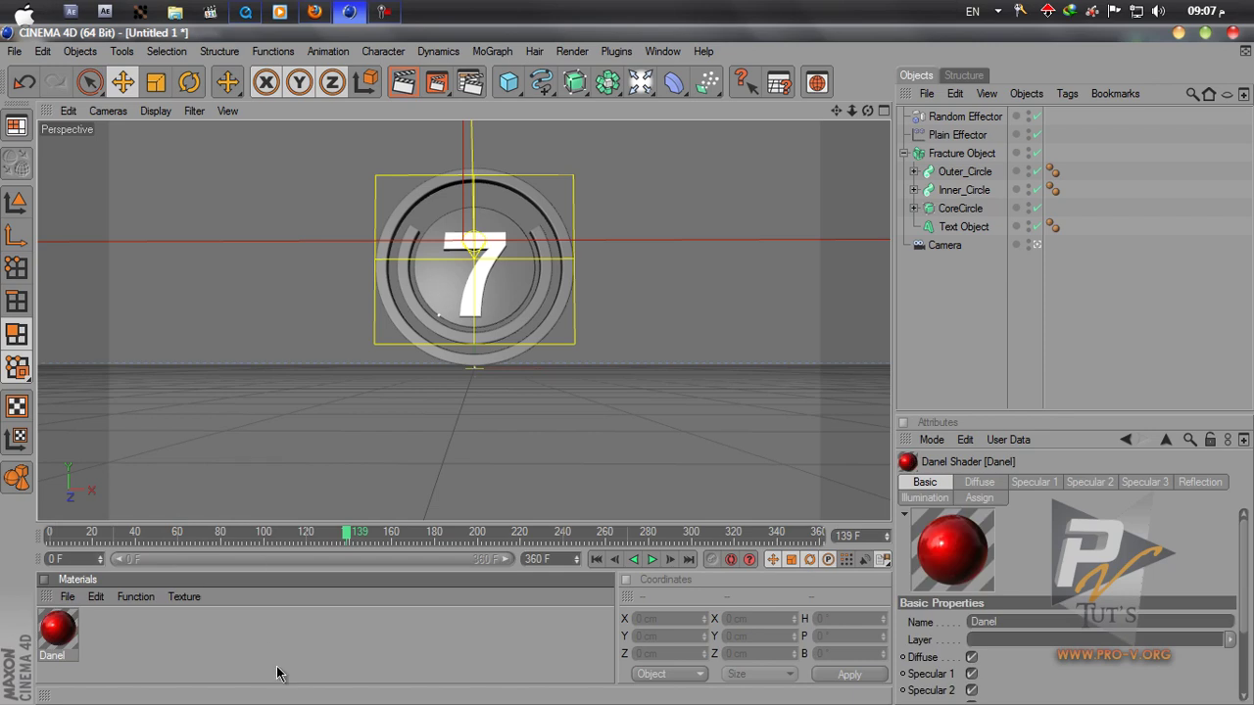
Step: Set the diffuse colour of the Danel material to a neutral grey with RGB 150, 150, 150
{"action": "double_click", "coordinate": [51, 633]}
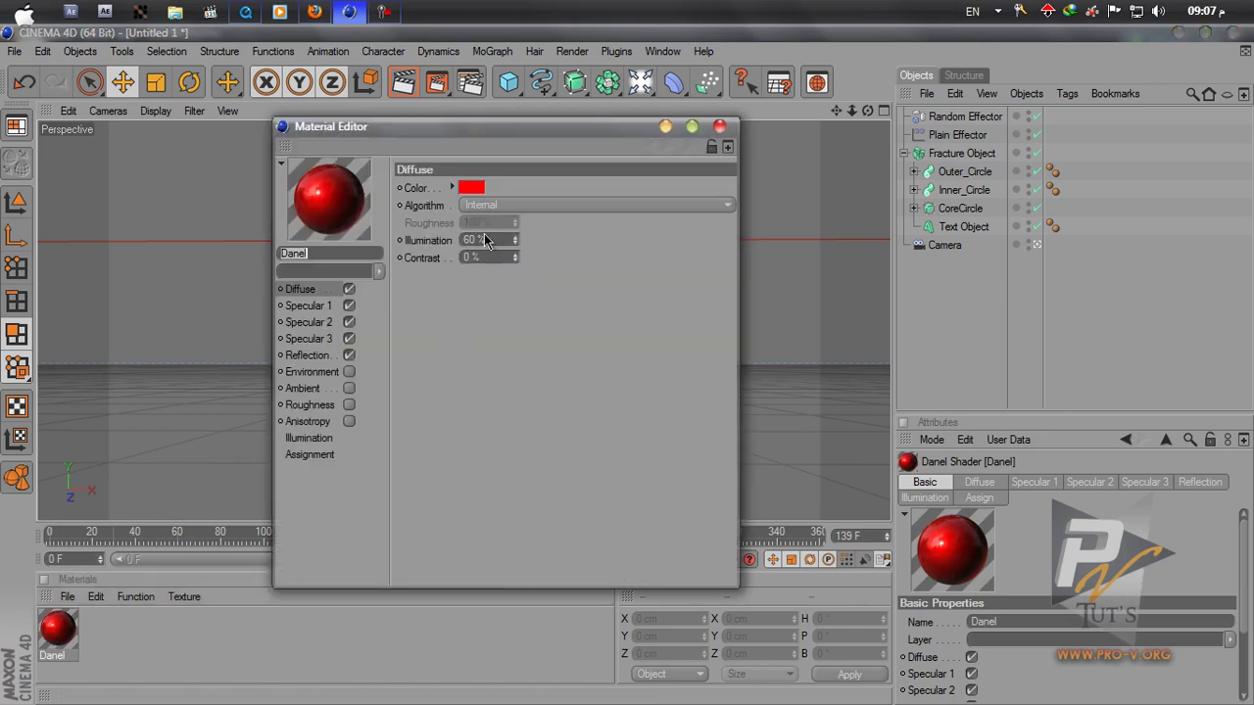
{"action": "left_click_drag", "start_coordinate": [502, 130], "coordinate": [650, 145]}
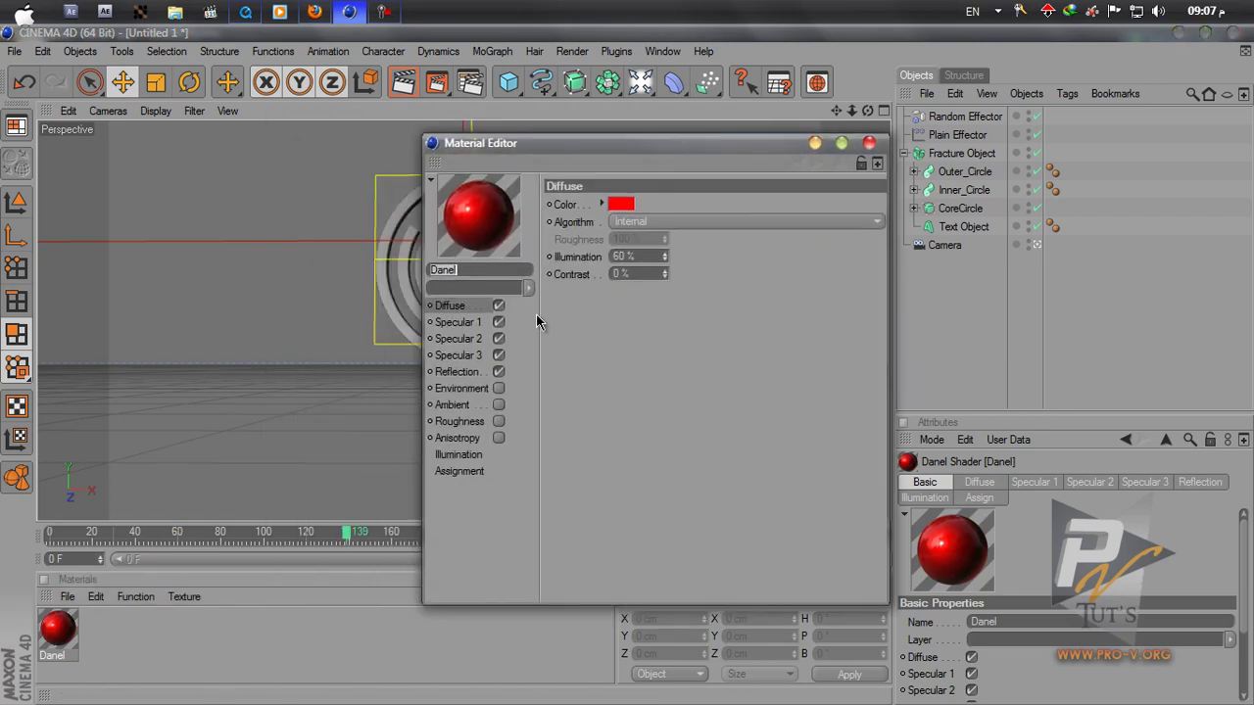
{"action": "left_click", "coordinate": [627, 206]}
{"action": "mouse_move", "coordinate": [502, 181]}
{"action": "left_mouse_down"}
{"action": "mouse_move", "coordinate": [495, 200]}
{"action": "mouse_move", "coordinate": [479, 189]}
{"action": "left_mouse_up"}
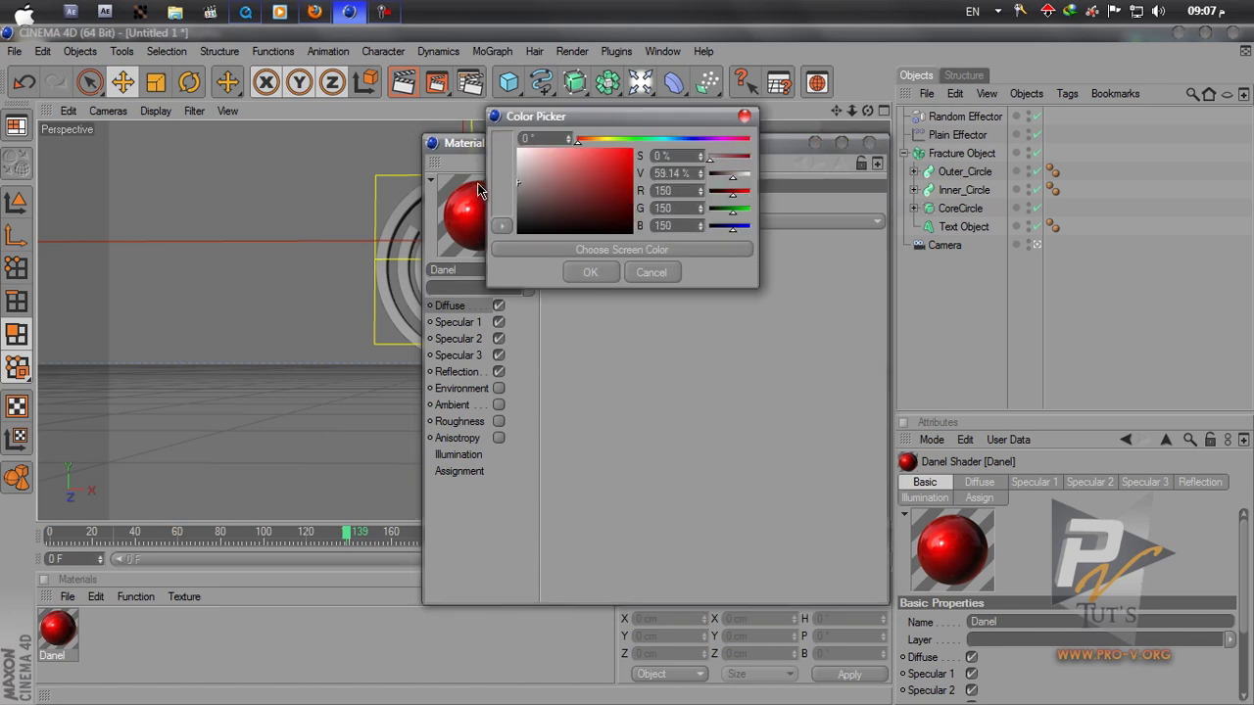
{"action": "left_click", "coordinate": [590, 273]}
Step: Change the Specular 2 colour of the Danel material to a very light neutral grey
{"action": "left_click", "coordinate": [458, 323]}
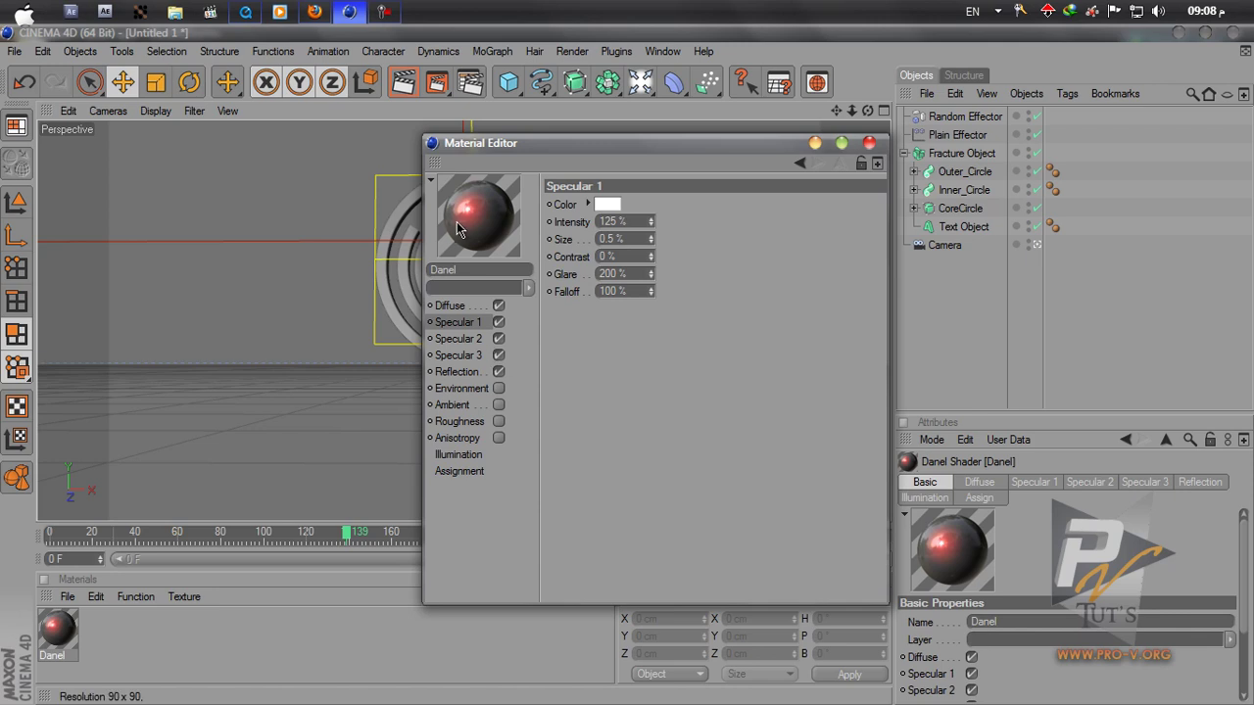
{"action": "left_click", "coordinate": [468, 339]}
{"action": "left_click", "coordinate": [608, 204]}
{"action": "left_click_drag", "start_coordinate": [607, 206], "coordinate": [508, 173]}
{"action": "left_click", "coordinate": [581, 282]}
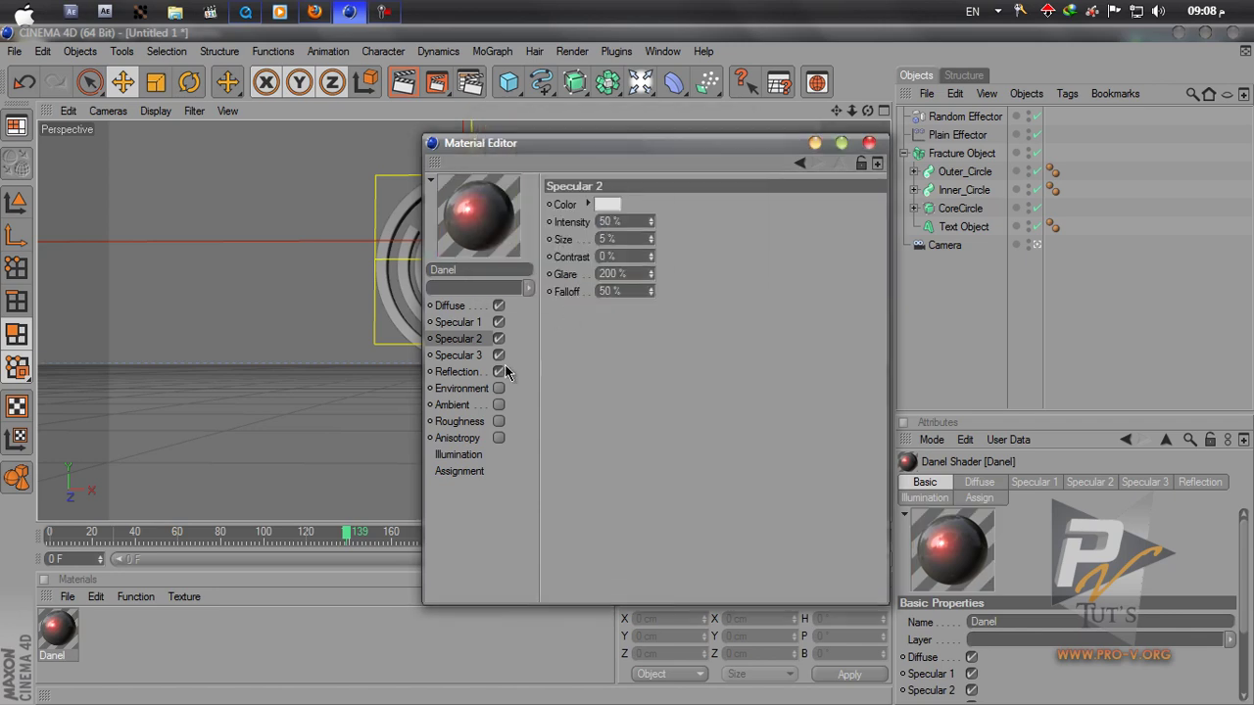
Step: Set the Specular 3 colour of the Danel material to light grey with RGB 224, 224, 224
{"action": "left_click", "coordinate": [479, 356]}
{"action": "left_click", "coordinate": [607, 204]}
{"action": "mouse_move", "coordinate": [530, 176]}
{"action": "left_mouse_down"}
{"action": "mouse_move", "coordinate": [478, 194]}
{"action": "mouse_move", "coordinate": [466, 168]}
{"action": "mouse_move", "coordinate": [456, 172]}
{"action": "left_mouse_up"}
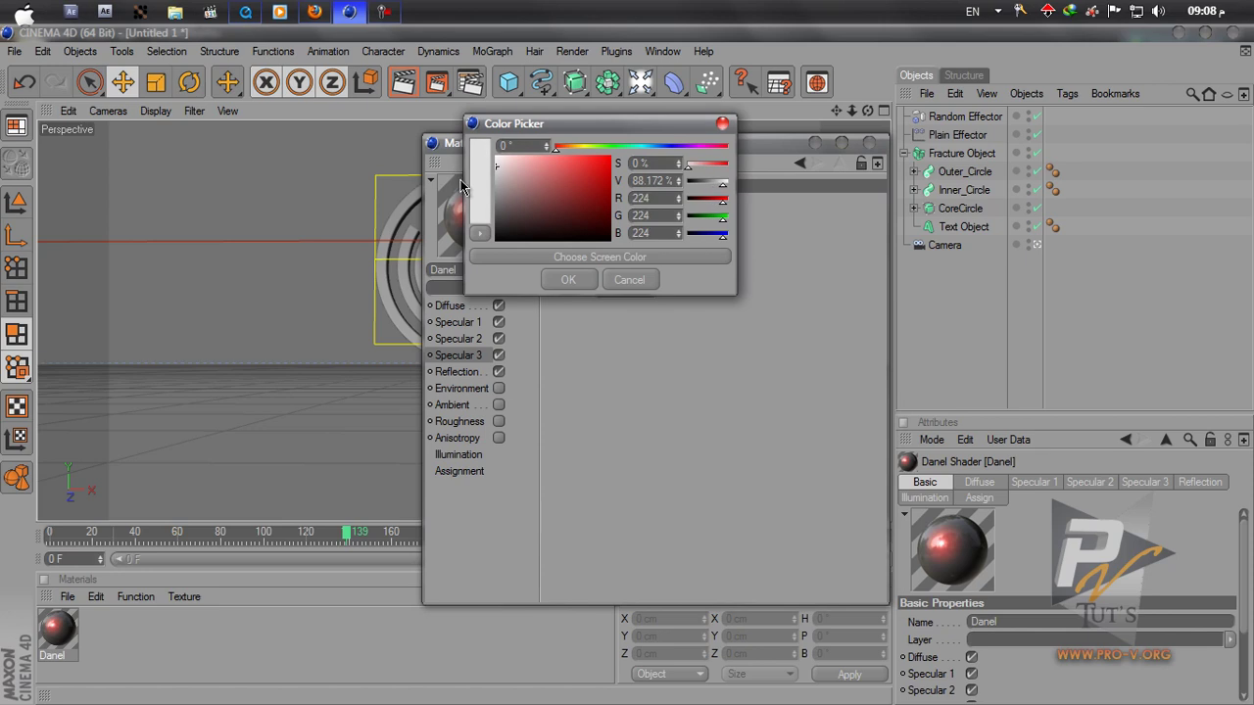
{"action": "left_click", "coordinate": [567, 280]}
Step: Check the Danel material's reflection settings and assign the material to the Outer_Circle object
{"action": "left_click", "coordinate": [470, 371]}
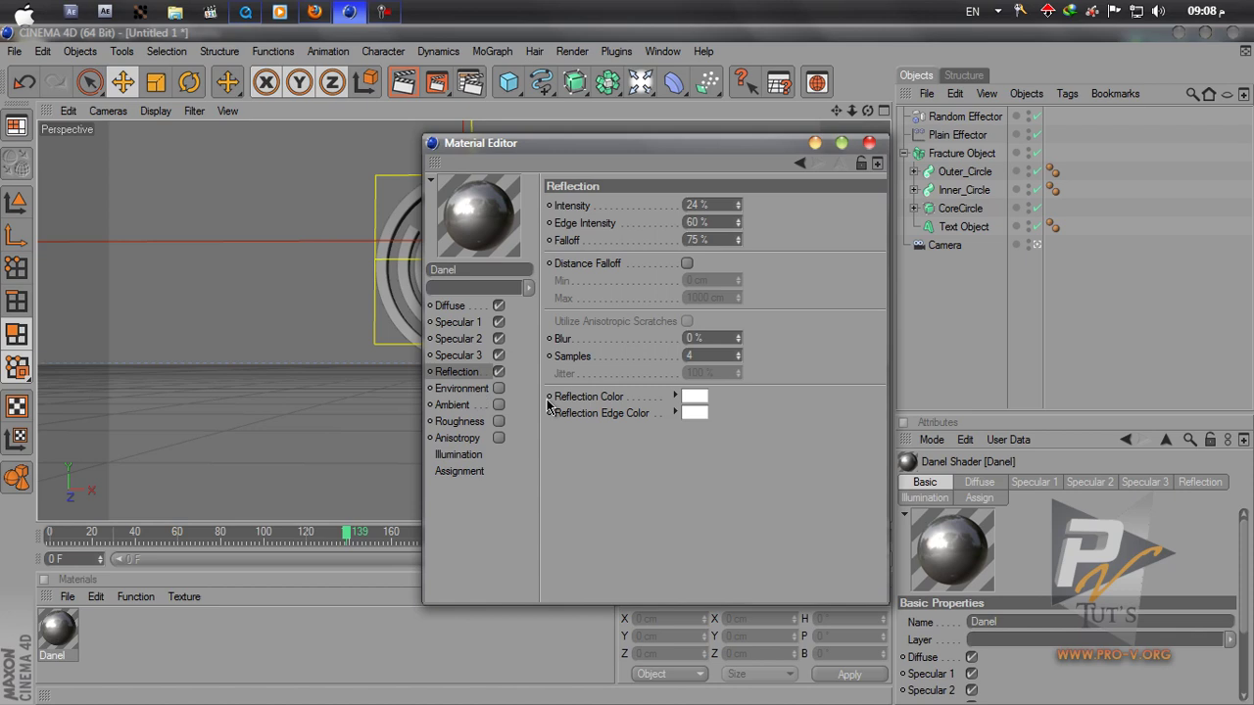
{"action": "left_click", "coordinate": [869, 144]}
{"action": "left_click_drag", "start_coordinate": [58, 638], "coordinate": [962, 173]}
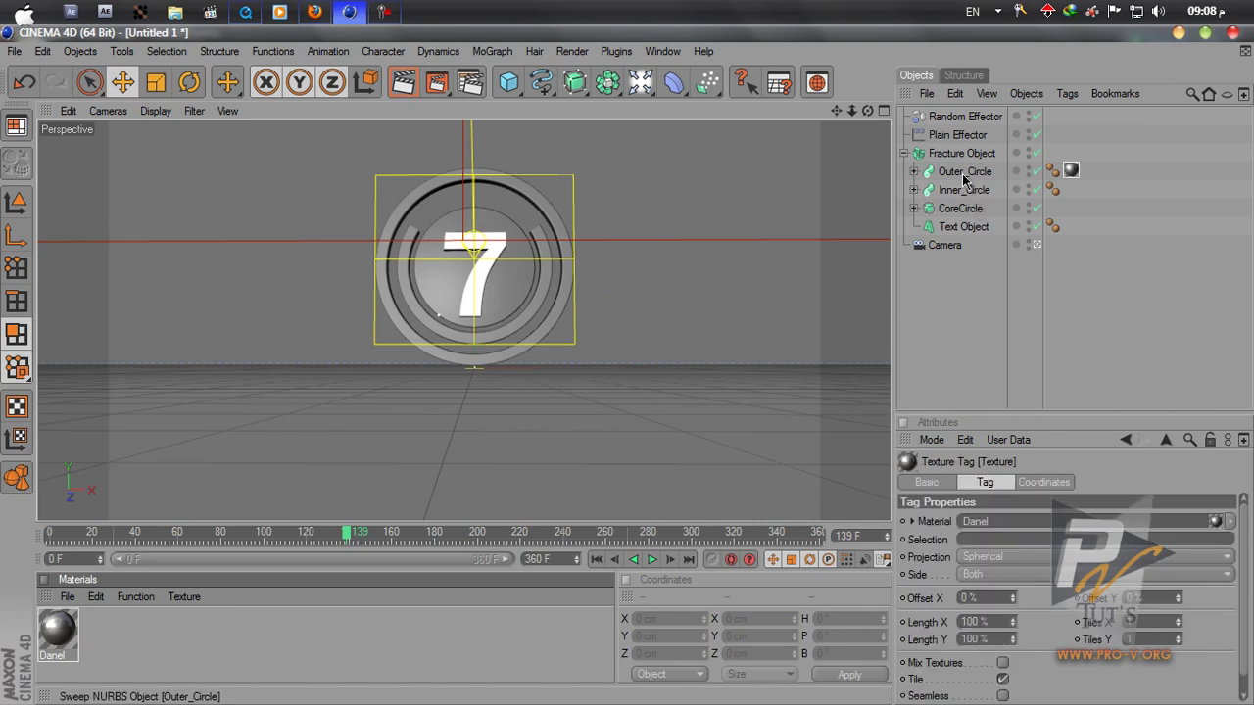
{"action": "left_click", "coordinate": [916, 309]}
Step: Add a Sky object and give it a Compositing tag with Seen by Camera disabled
{"action": "left_click_drag", "start_coordinate": [641, 82], "coordinate": [925, 174]}
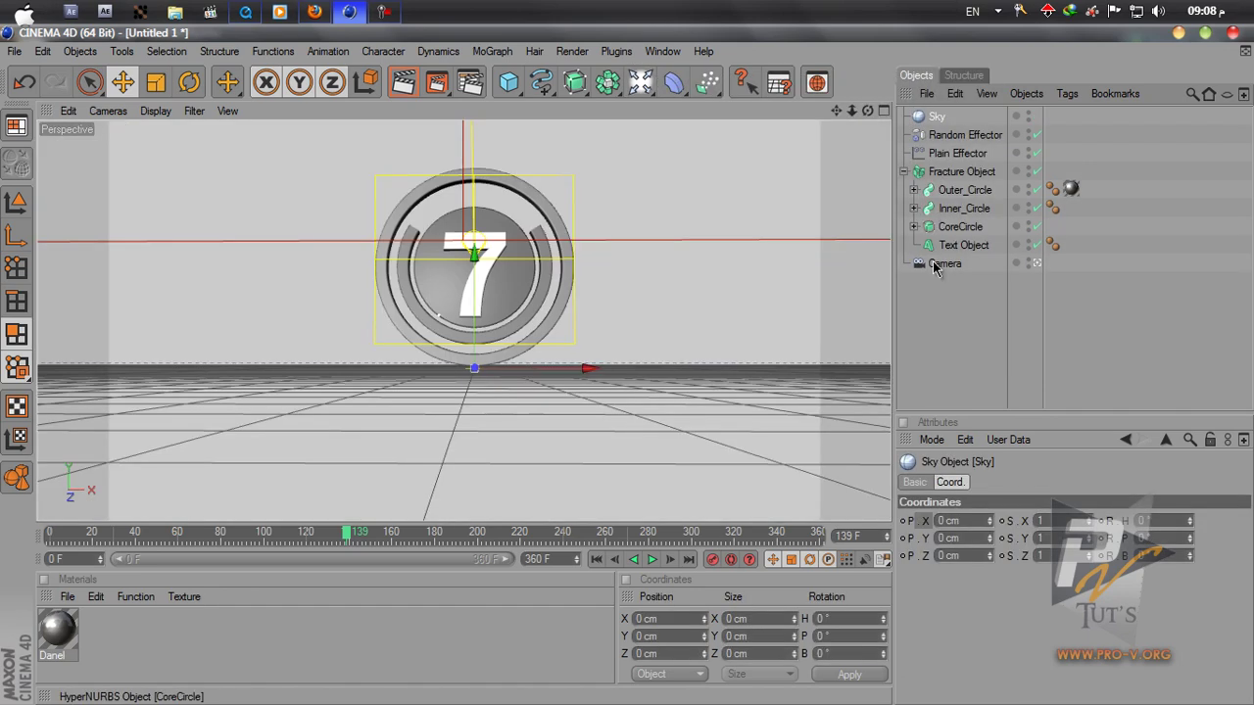
{"action": "right_click", "coordinate": [936, 116]}
{"action": "mouse_move", "coordinate": [945, 120]}
{"action": "left_click", "coordinate": [867, 225]}
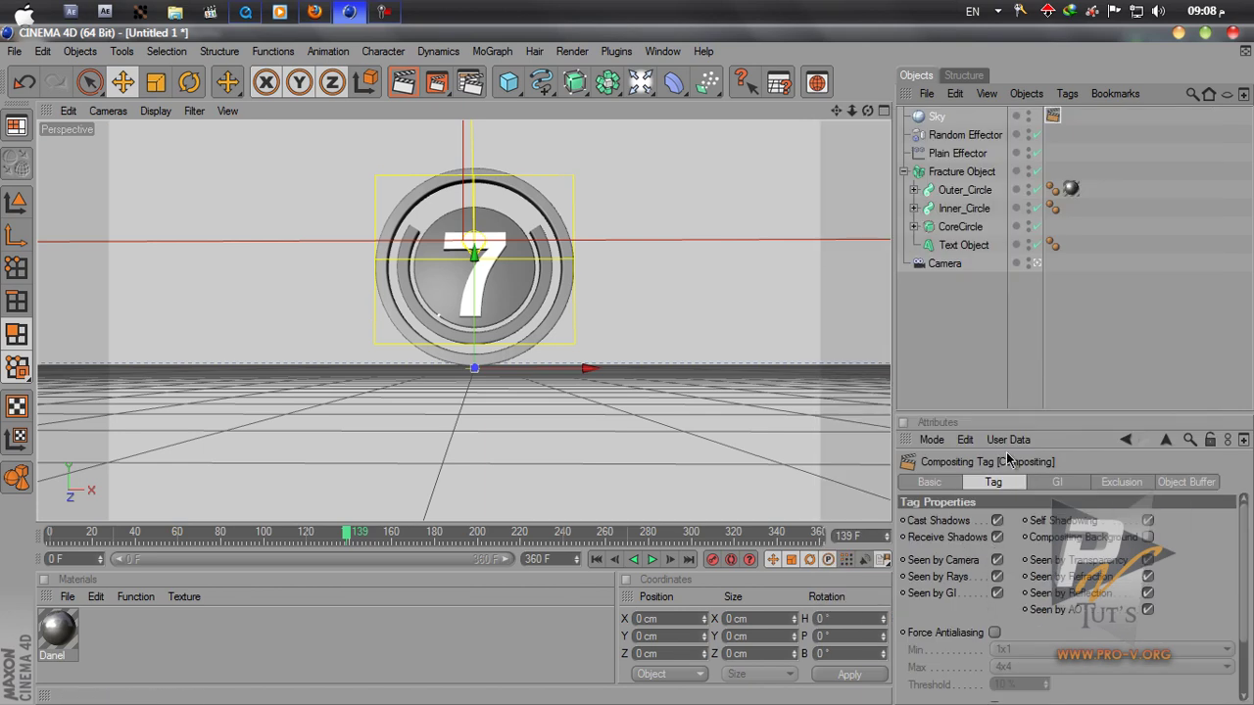
{"action": "left_click", "coordinate": [997, 559]}
{"action": "left_click", "coordinate": [935, 380]}
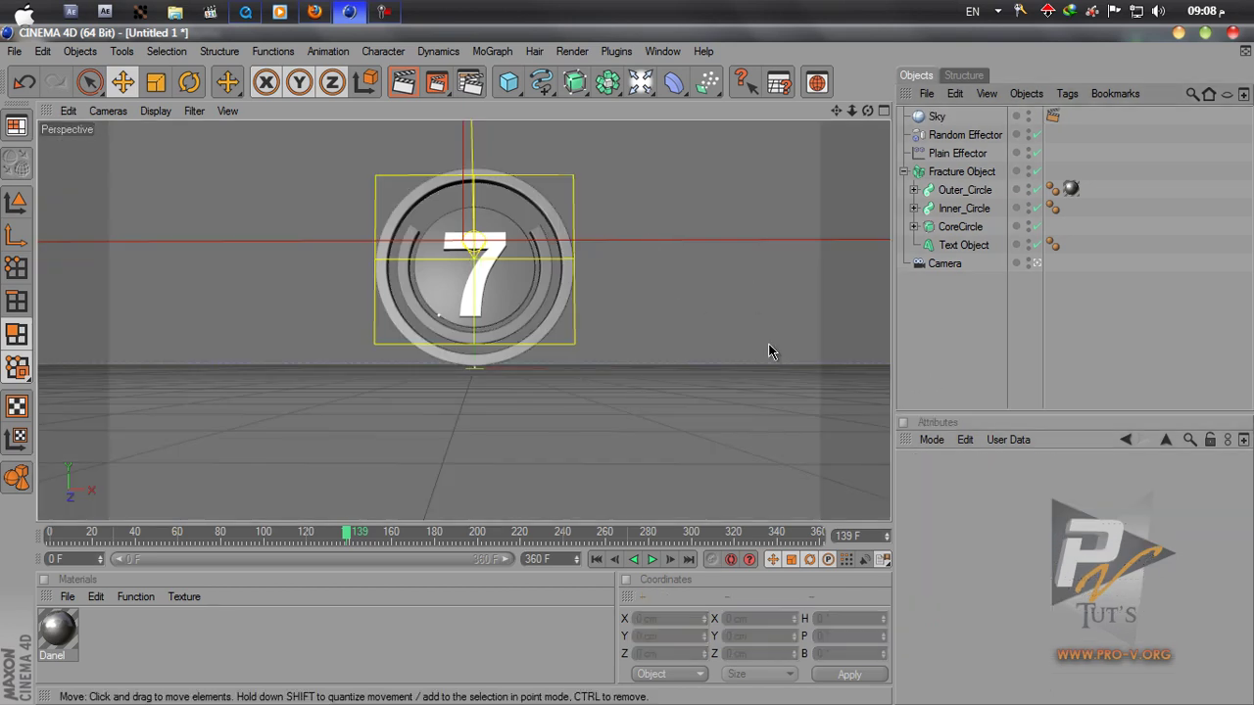
Step: Apply the 10-Shiodome_Stairs_3k.hdr image from the Content Browser's Shiodome_Stairs folder to the Sky object
{"action": "left_click", "coordinate": [662, 51]}
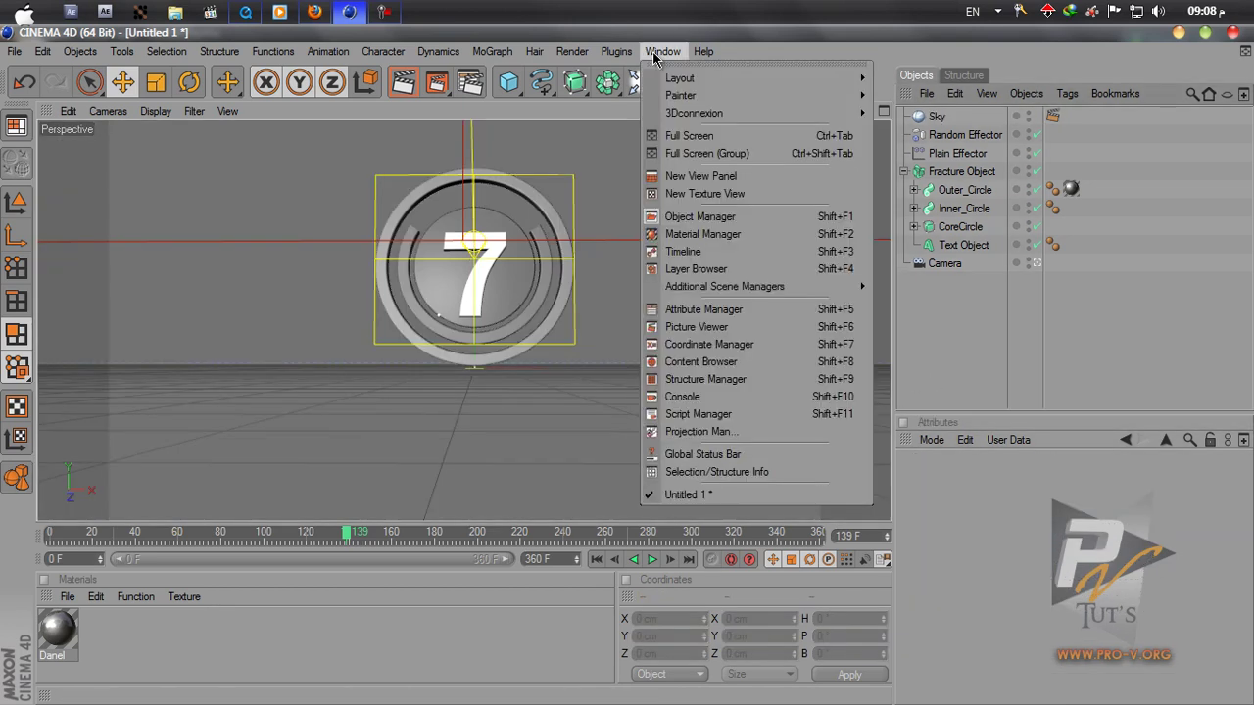
{"action": "left_click", "coordinate": [742, 362]}
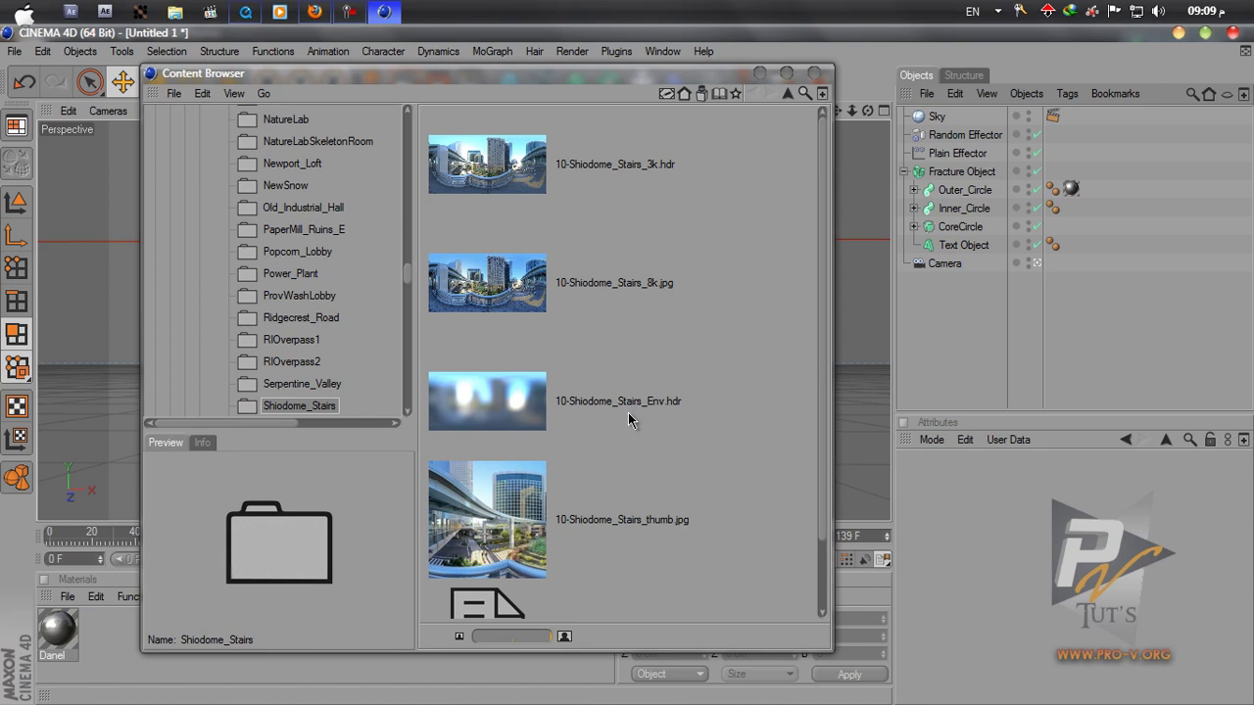
{"action": "left_click", "coordinate": [501, 284]}
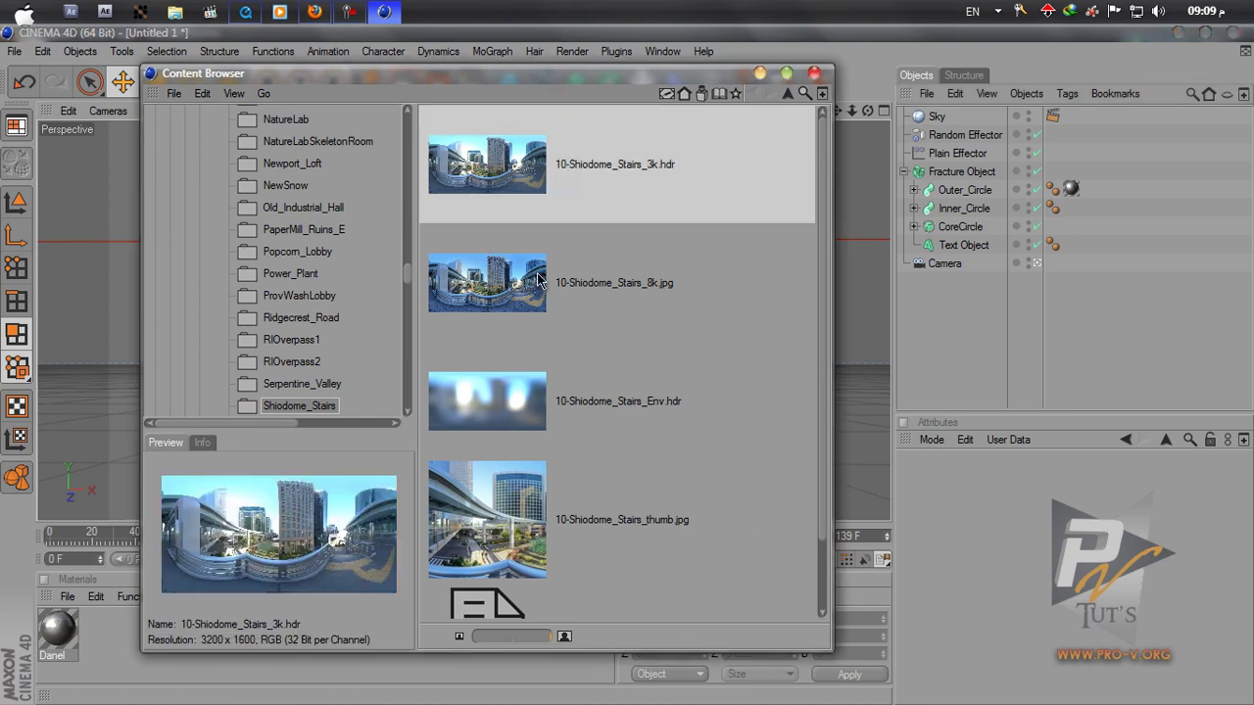
{"action": "left_click_drag", "start_coordinate": [488, 182], "coordinate": [938, 117]}
{"action": "left_click", "coordinate": [651, 431]}
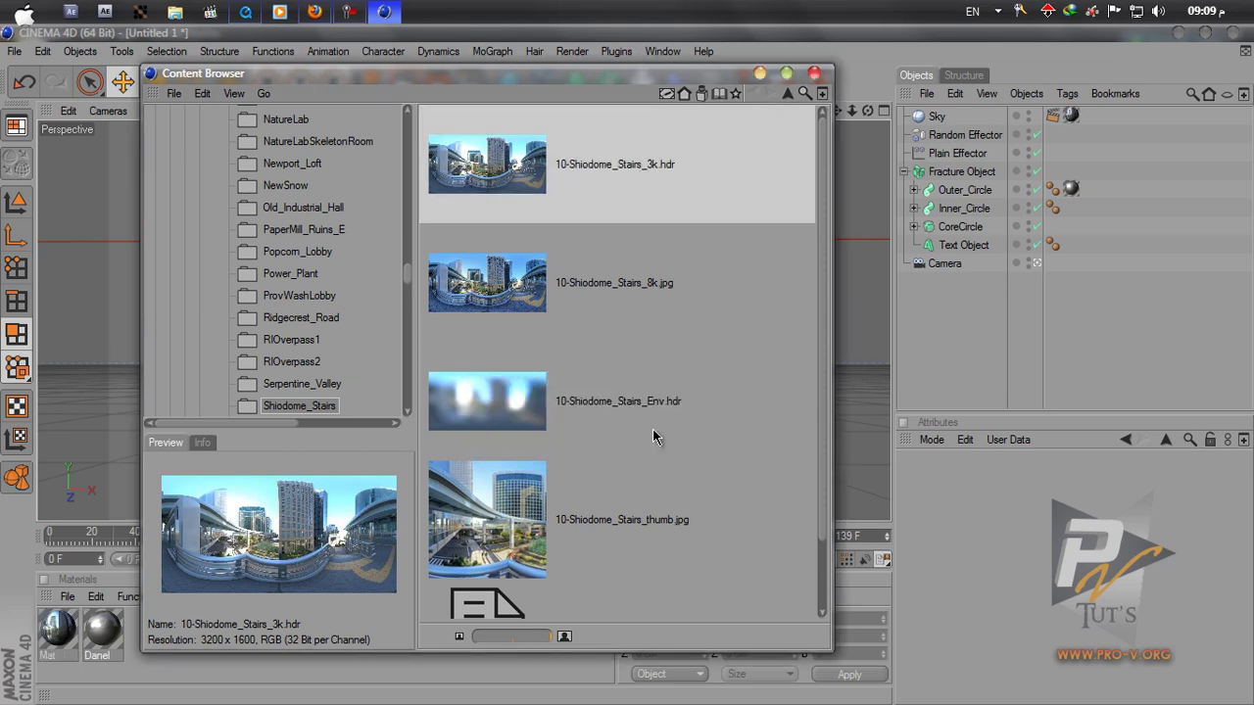
{"action": "left_click", "coordinate": [814, 74]}
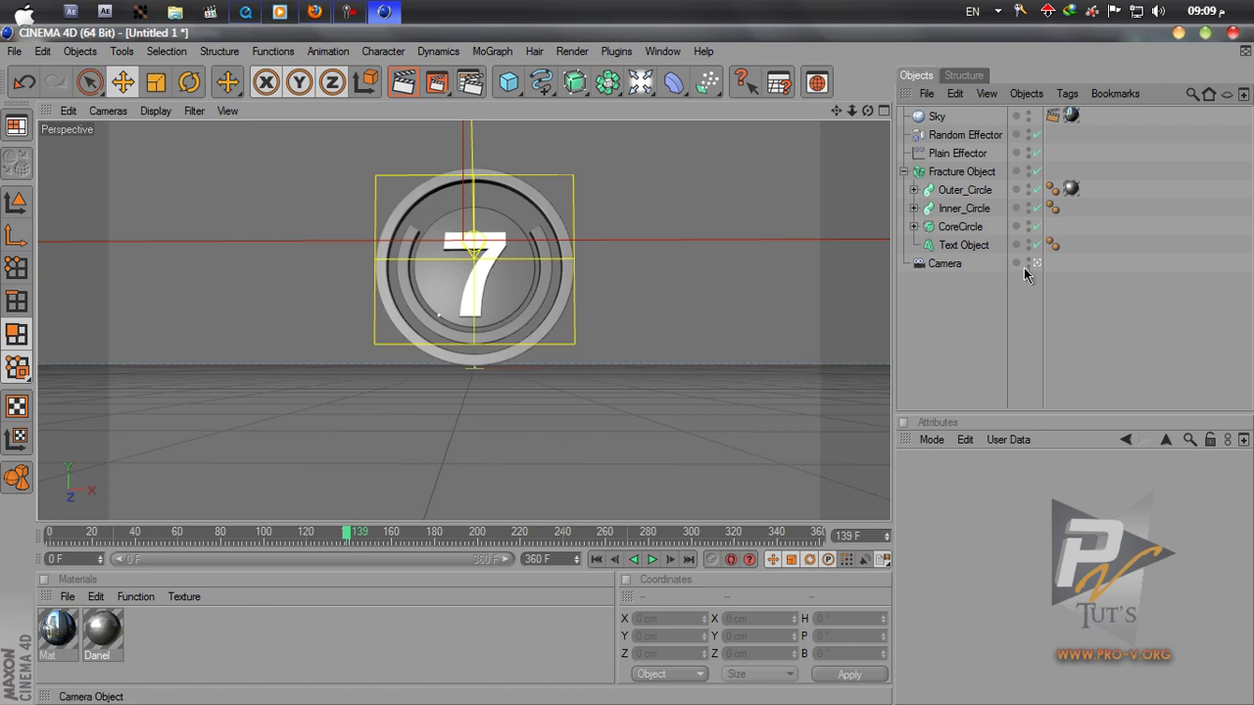
Step: Go to frame 33 and add Global Illumination to the render settings with GI Mode IR + QMC (Still Image)
{"action": "left_click_drag", "start_coordinate": [344, 538], "coordinate": [119, 532]}
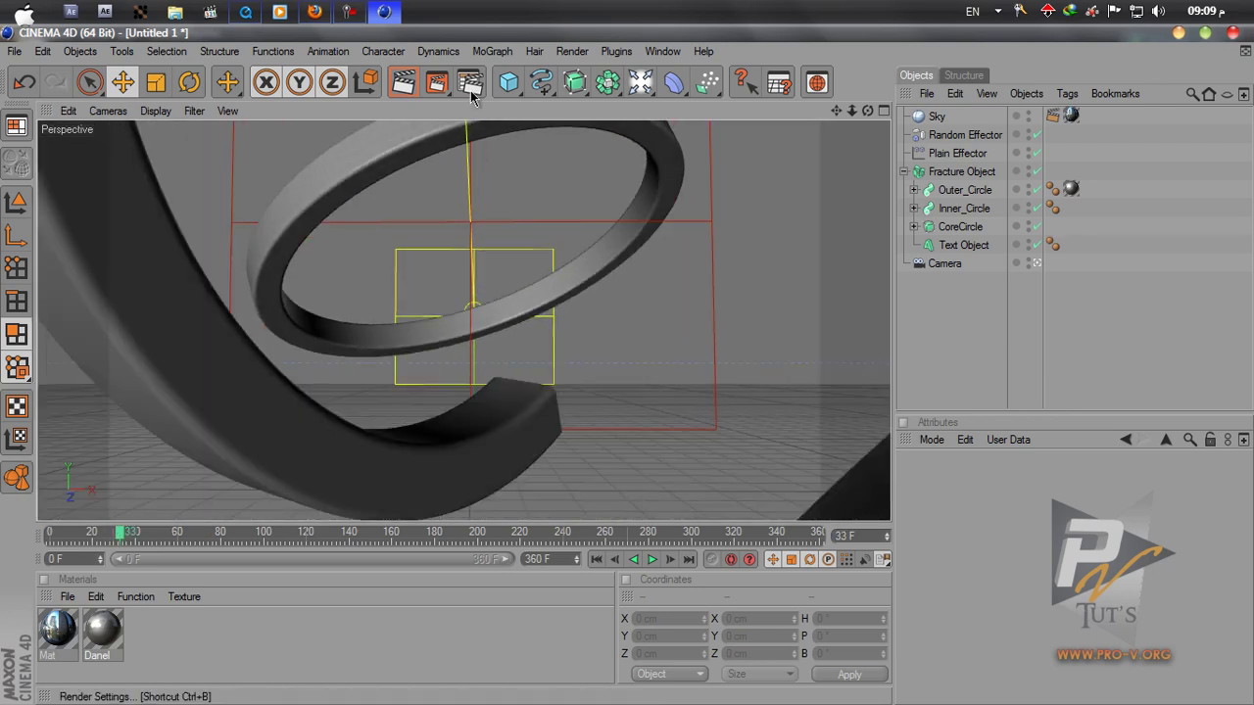
{"action": "left_click", "coordinate": [472, 86]}
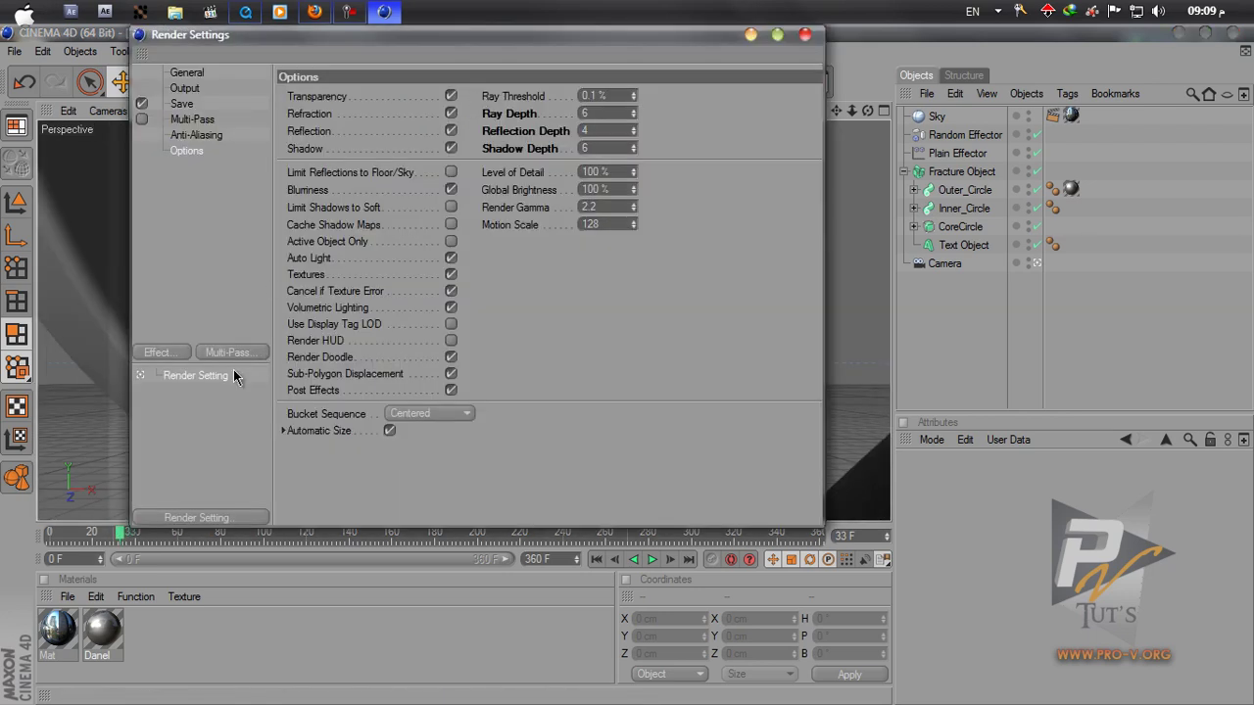
{"action": "left_click", "coordinate": [177, 352]}
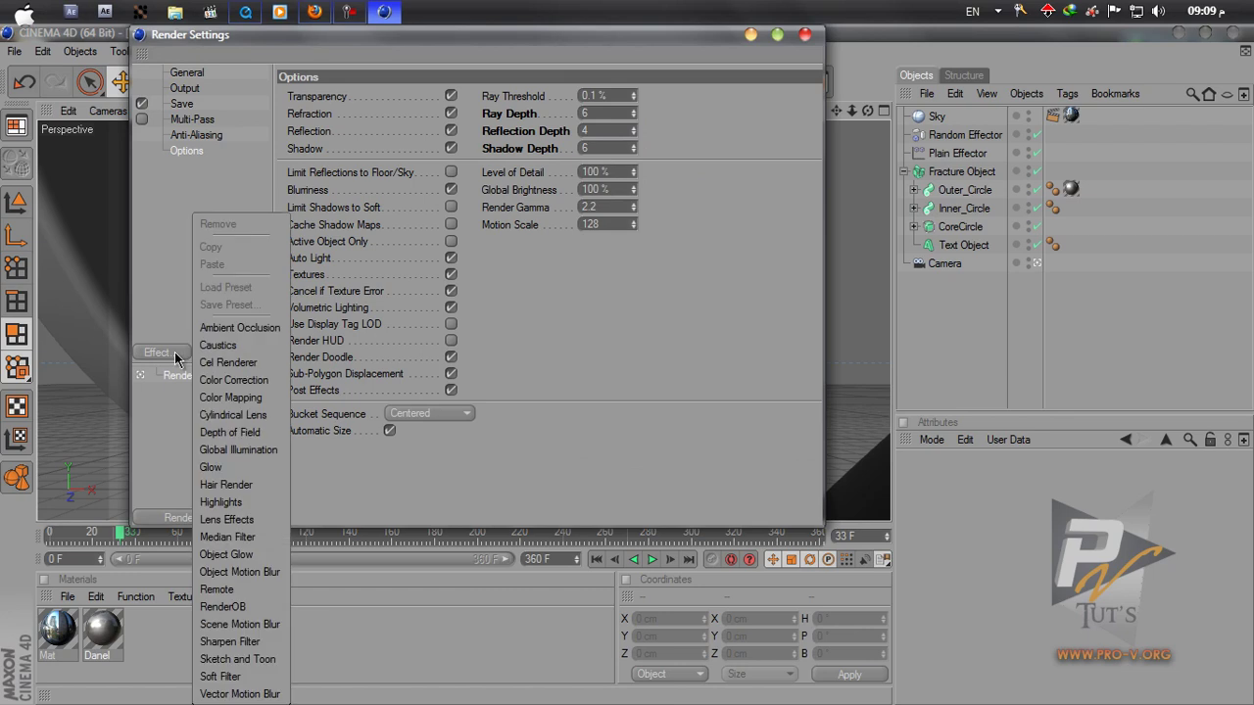
{"action": "left_click", "coordinate": [238, 450]}
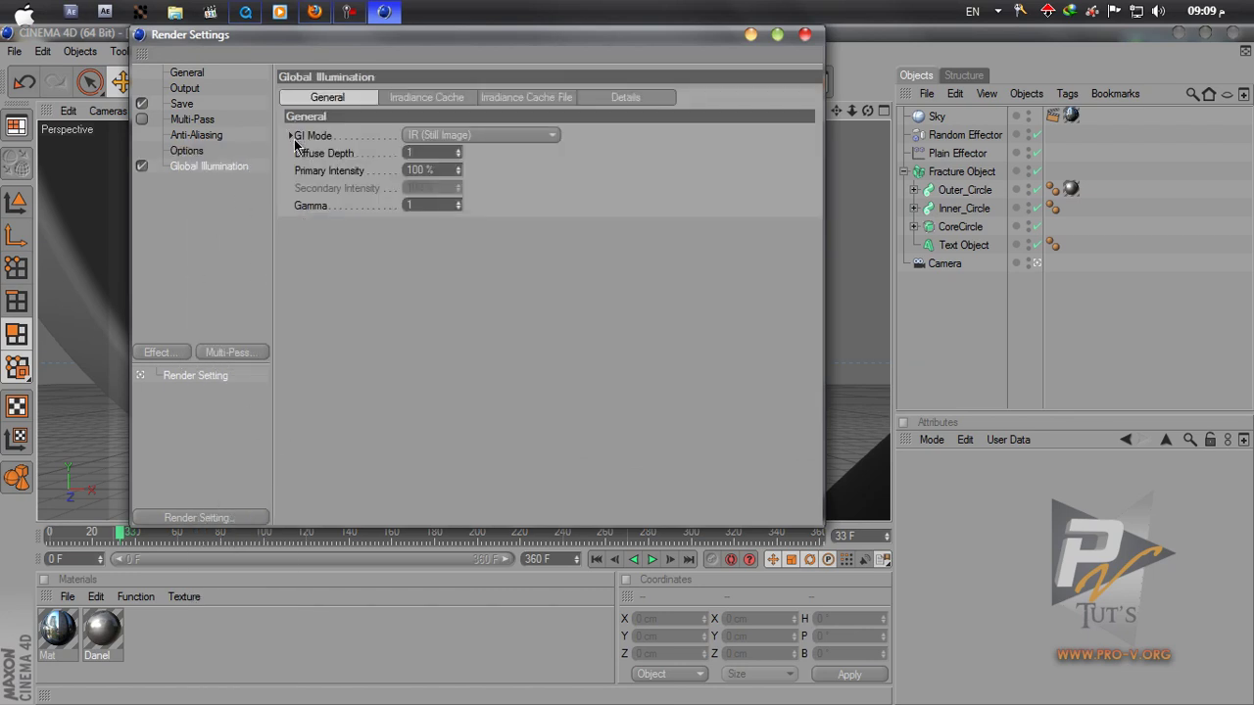
{"action": "left_click", "coordinate": [516, 135]}
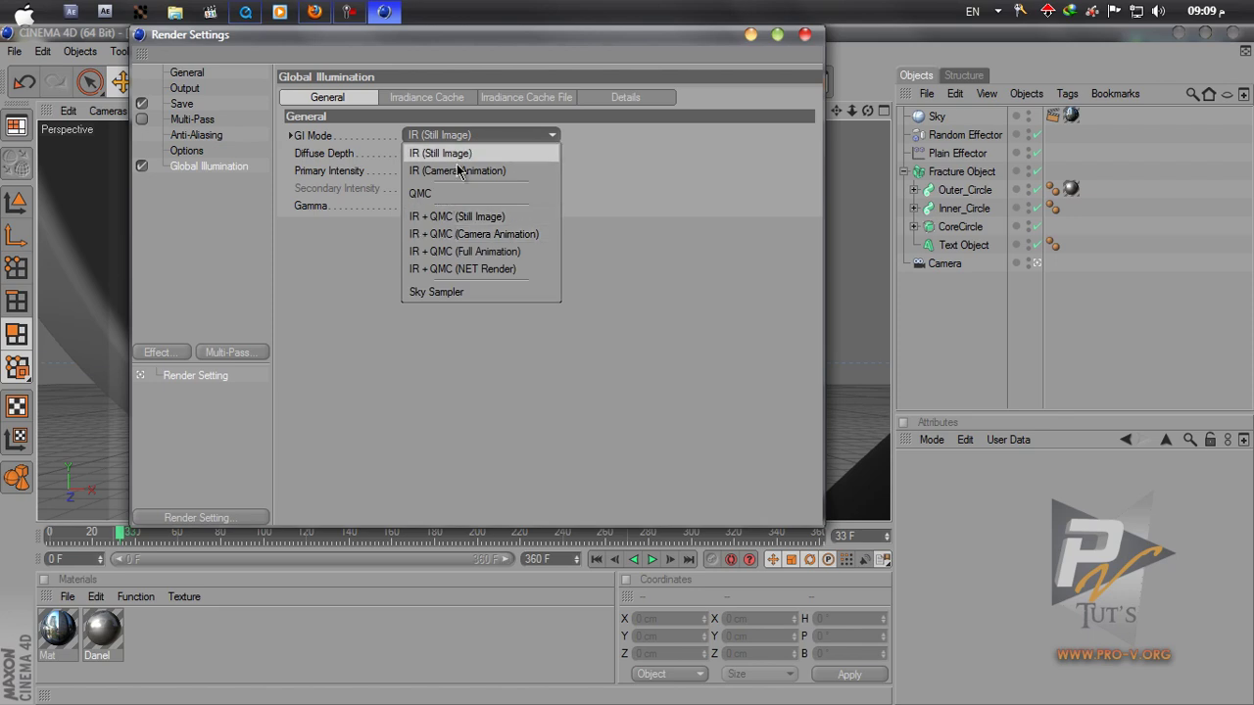
{"action": "left_click", "coordinate": [455, 215]}
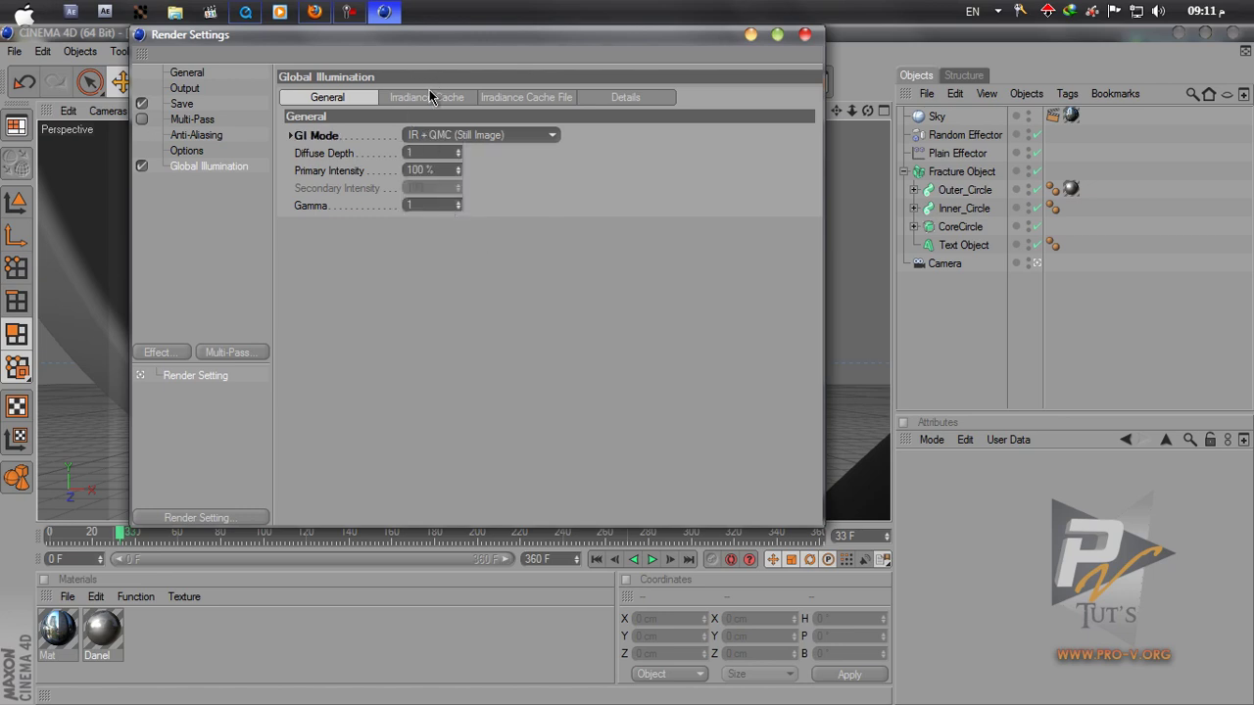
Step: Set the irradiance cache's Stochastic Samples and Record Density to Low, and render the perspective view
{"action": "left_click", "coordinate": [426, 98]}
{"action": "left_click", "coordinate": [451, 135]}
{"action": "left_click", "coordinate": [452, 136]}
{"action": "left_click", "coordinate": [451, 135]}
{"action": "left_click", "coordinate": [452, 187]}
{"action": "left_click", "coordinate": [460, 153]}
{"action": "left_click", "coordinate": [477, 207]}
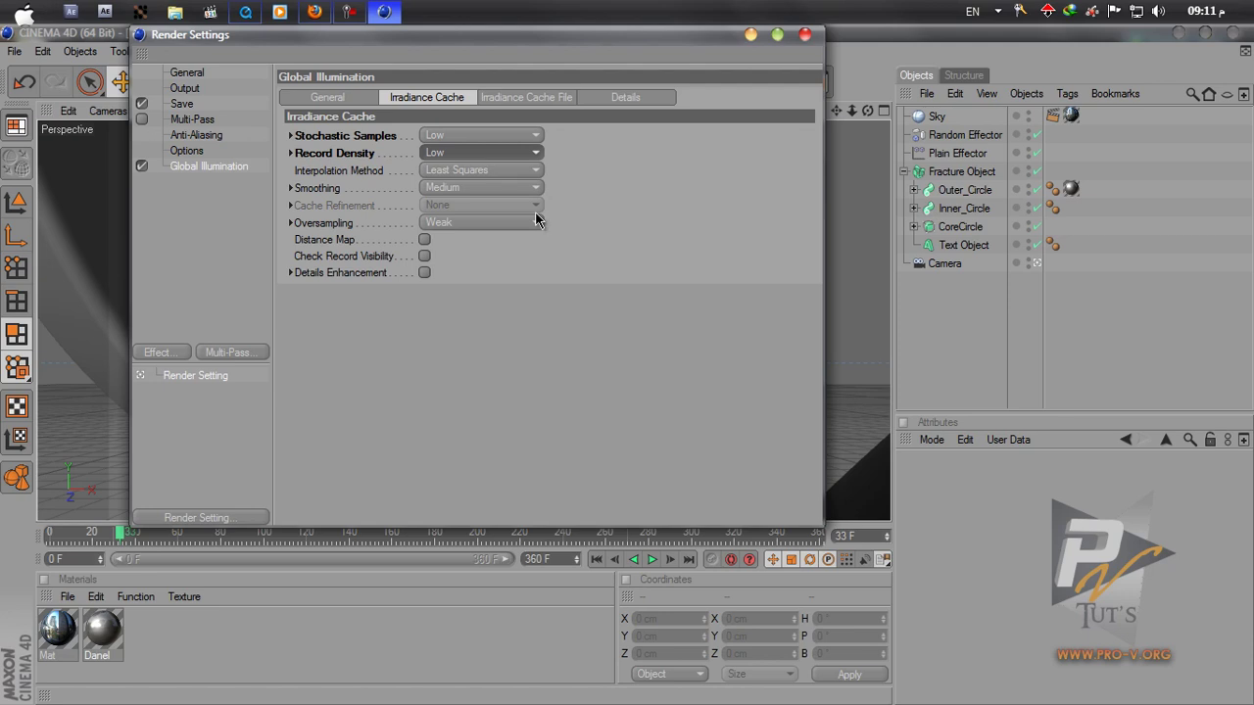
{"action": "left_click", "coordinate": [805, 35]}
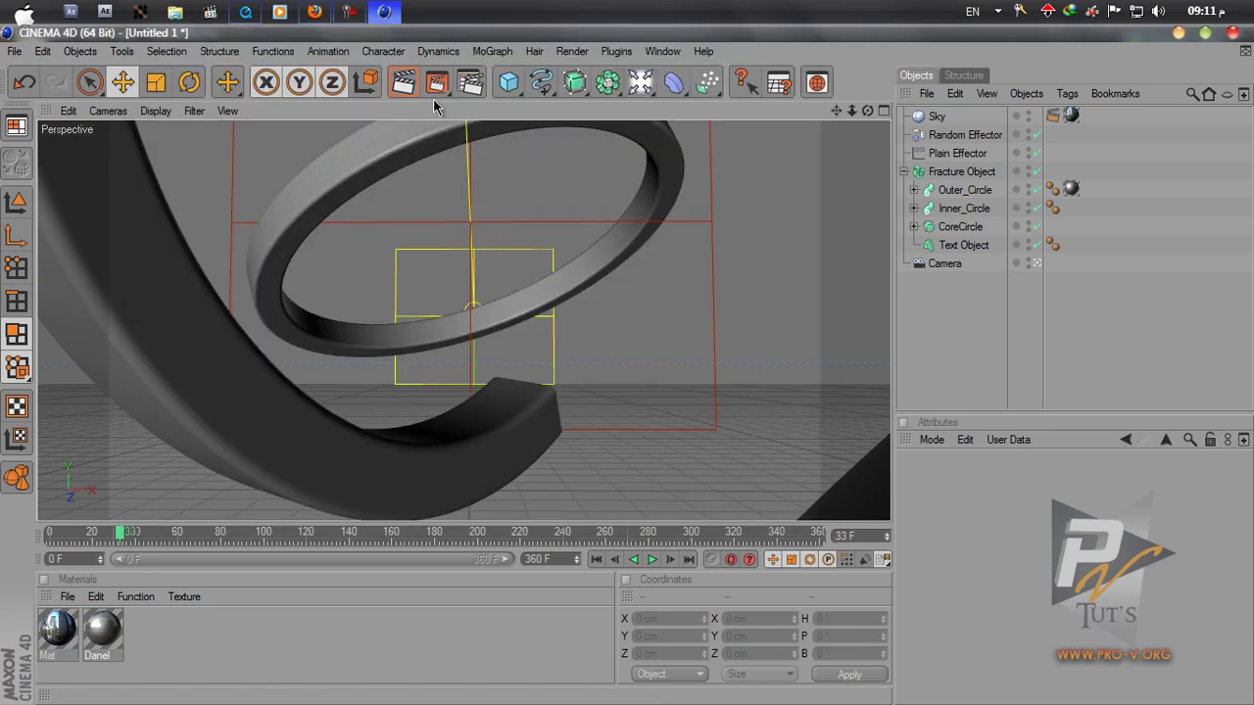
{"action": "left_click", "coordinate": [403, 82]}
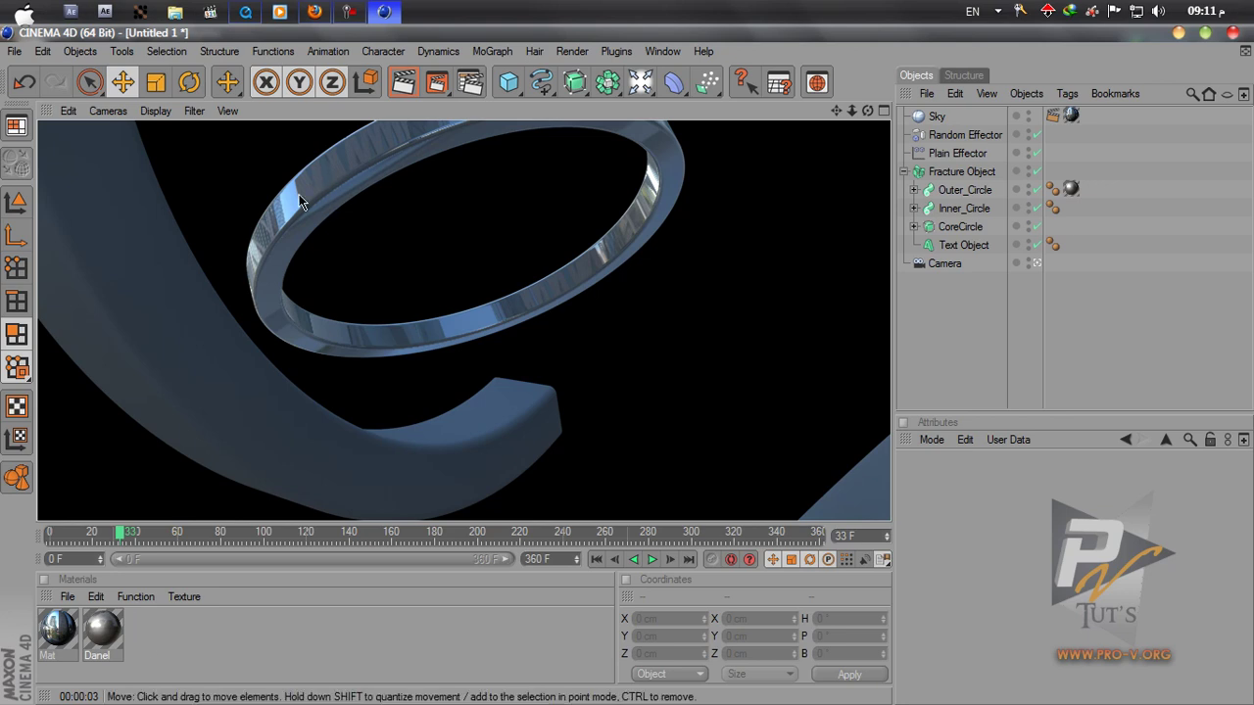
Step: Try a reflection Blur of 2% on the Danel material and render the perspective view
{"action": "double_click", "coordinate": [101, 630]}
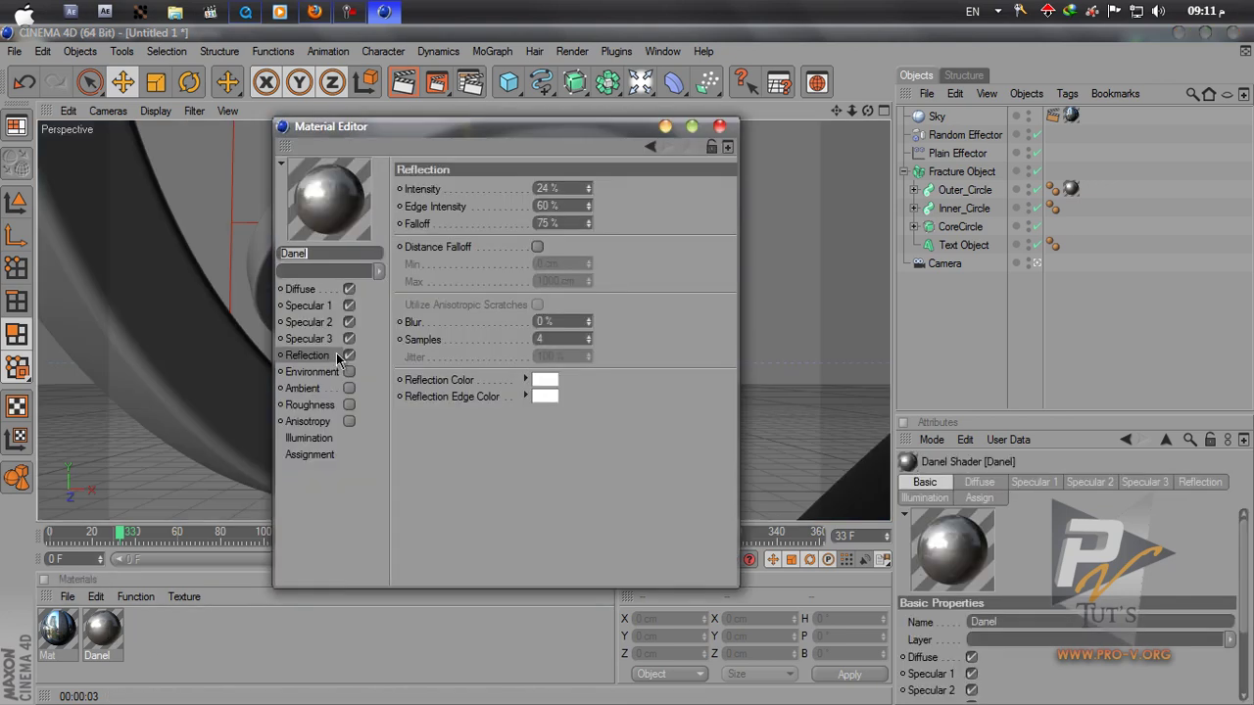
{"action": "left_click", "coordinate": [539, 324]}
{"action": "type", "text": "2"}
{"action": "left_click", "coordinate": [569, 339]}
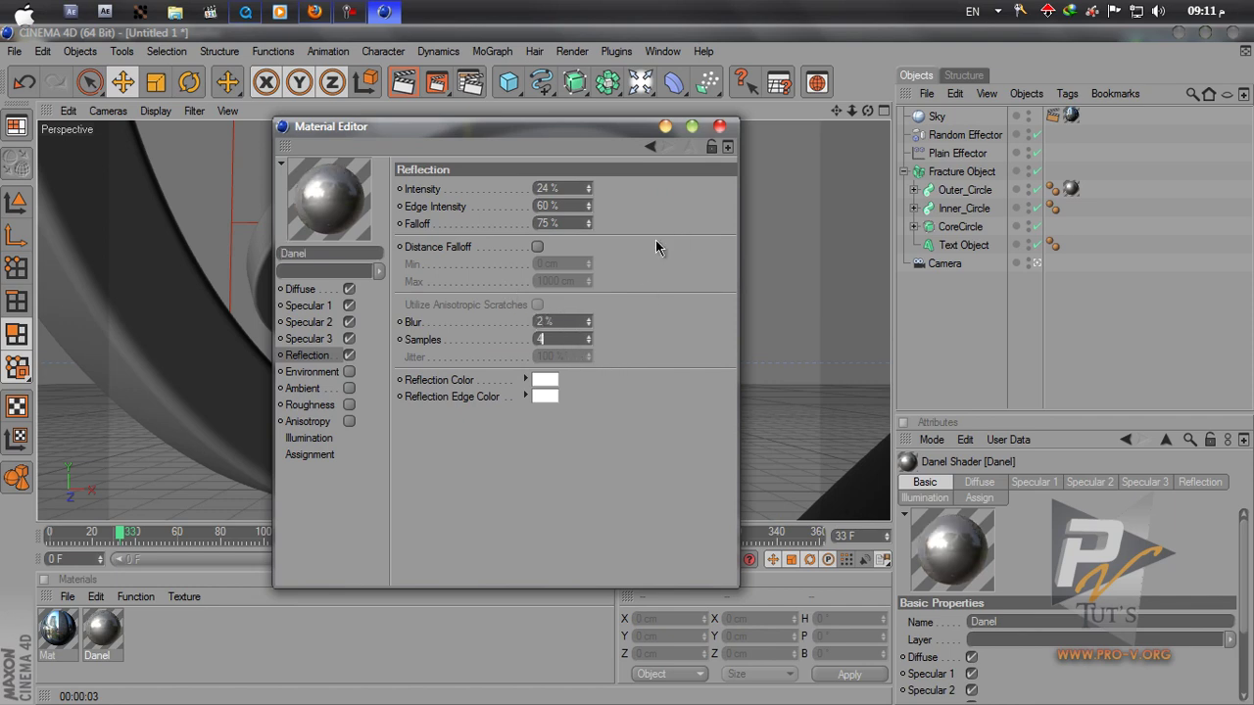
{"action": "left_click", "coordinate": [718, 125]}
{"action": "left_click", "coordinate": [402, 82]}
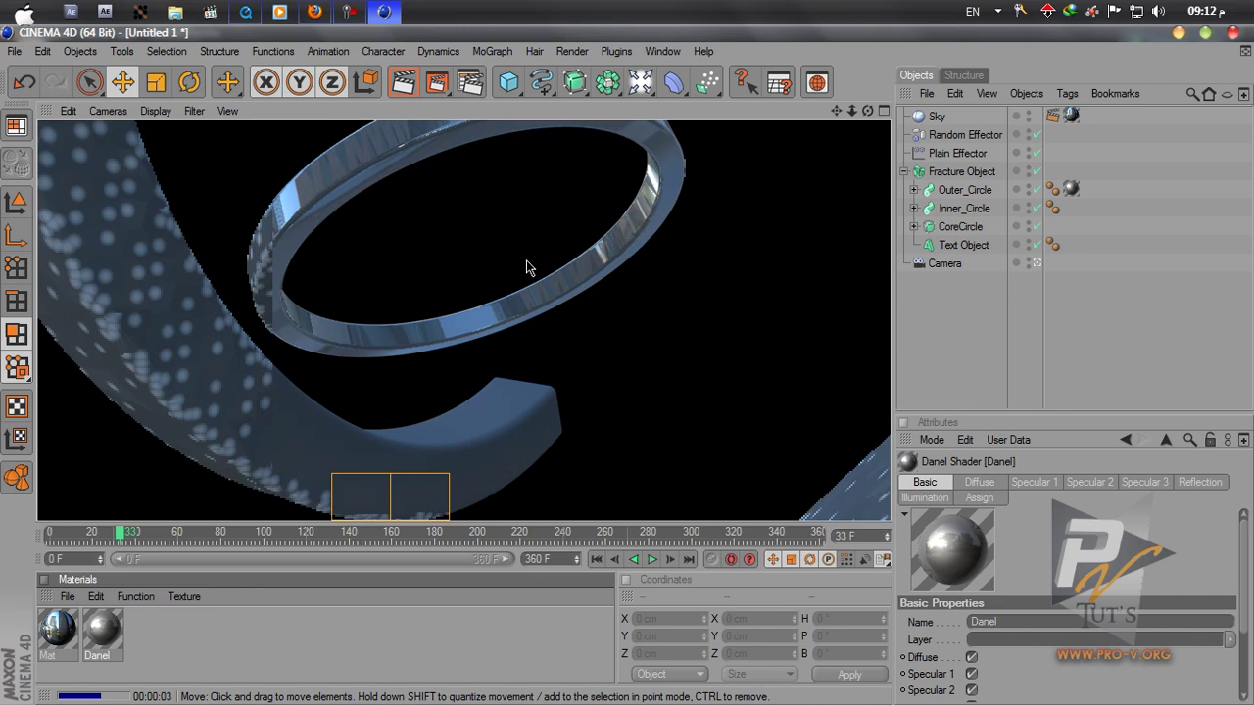
Step: Remove the blur from the Danel material's reflection
{"action": "double_click", "coordinate": [102, 639]}
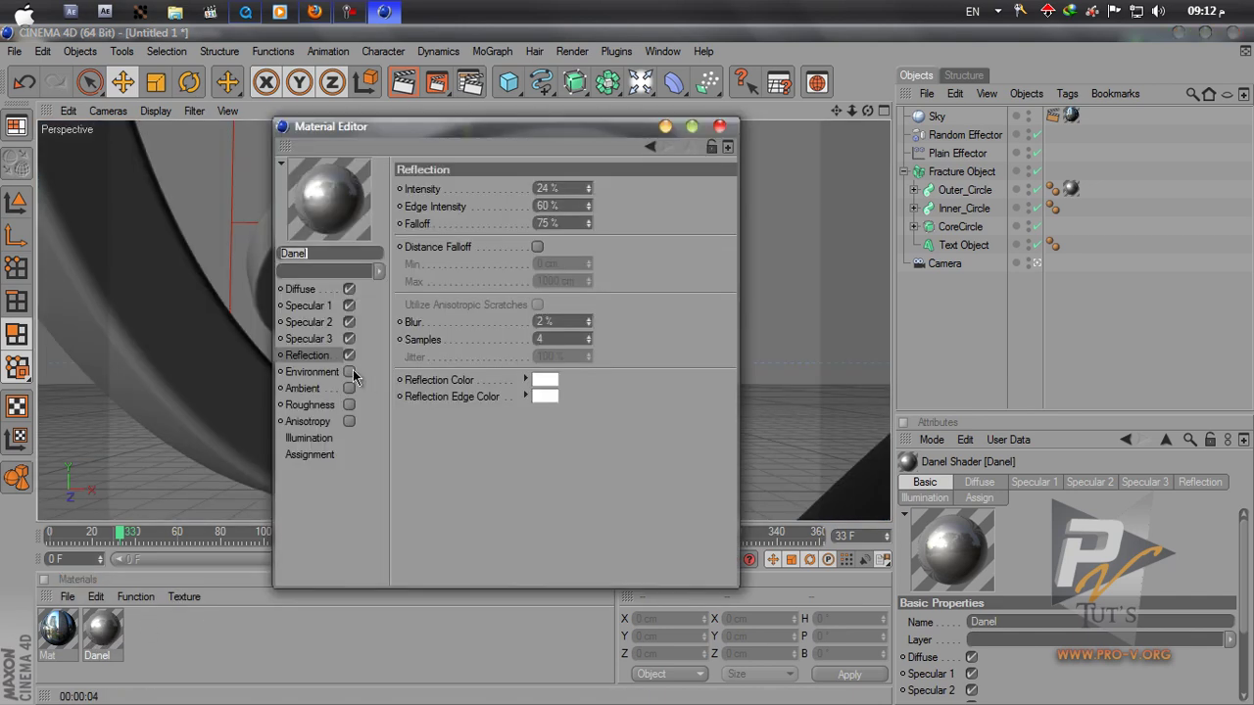
{"action": "left_click", "coordinate": [560, 322]}
{"action": "left_click", "coordinate": [719, 126]}
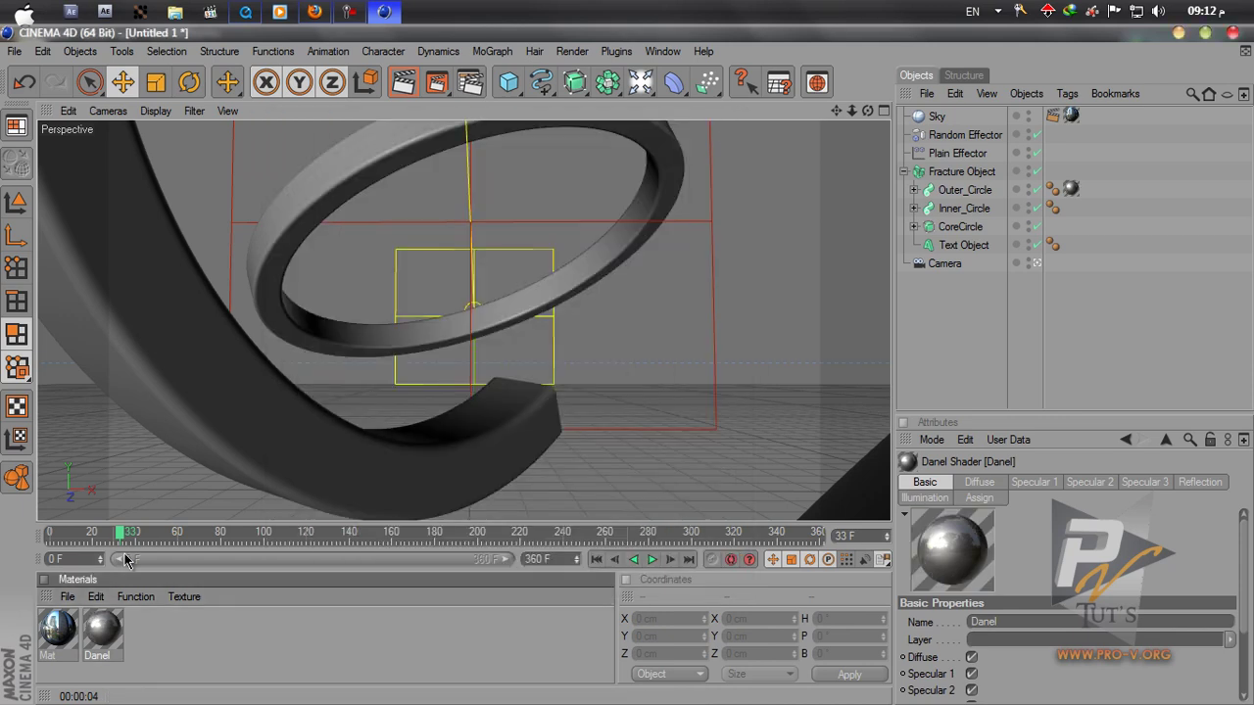
Step: Blur the HDR texture in the Mat material's colour channel with Blur Offset 15% and Blur Scale 8%, and render the view
{"action": "double_click", "coordinate": [59, 630]}
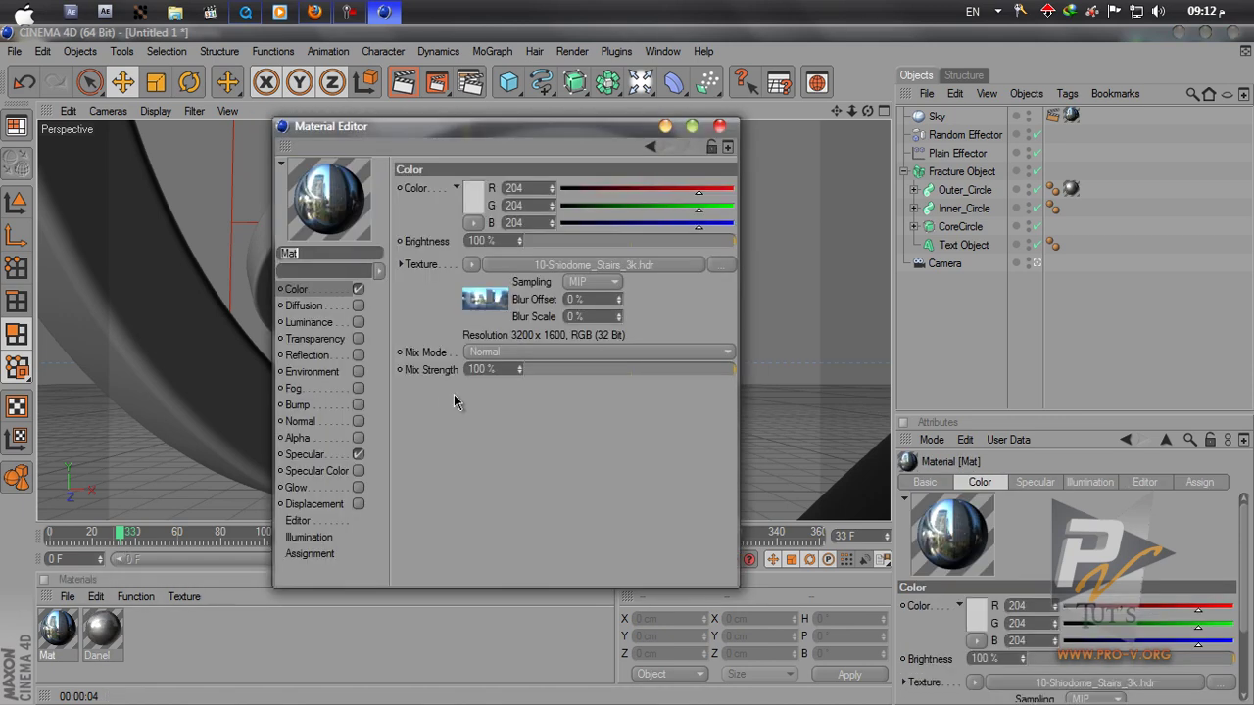
{"action": "left_click_drag", "start_coordinate": [581, 306], "coordinate": [566, 307]}
{"action": "type", "text": "5"}
{"action": "left_click_drag", "start_coordinate": [593, 317], "coordinate": [541, 323]}
{"action": "type", "text": "5"}
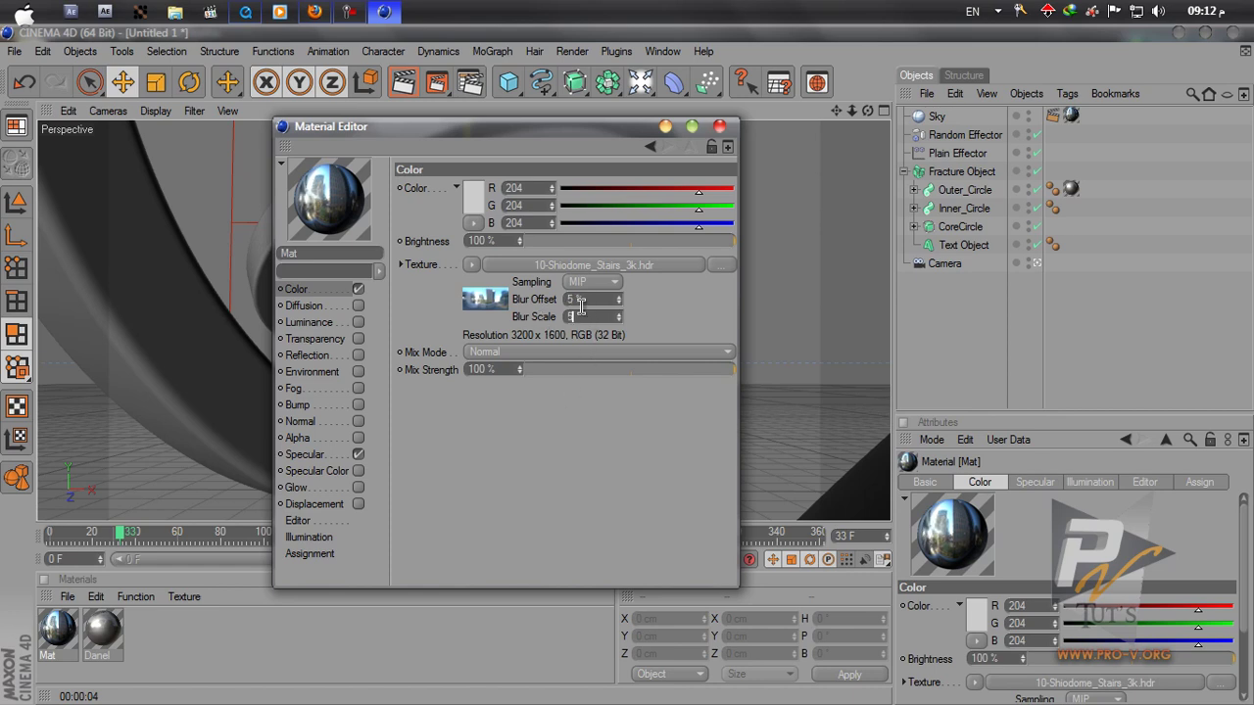
{"action": "key", "text": "Return"}
{"action": "double_click", "coordinate": [591, 301]}
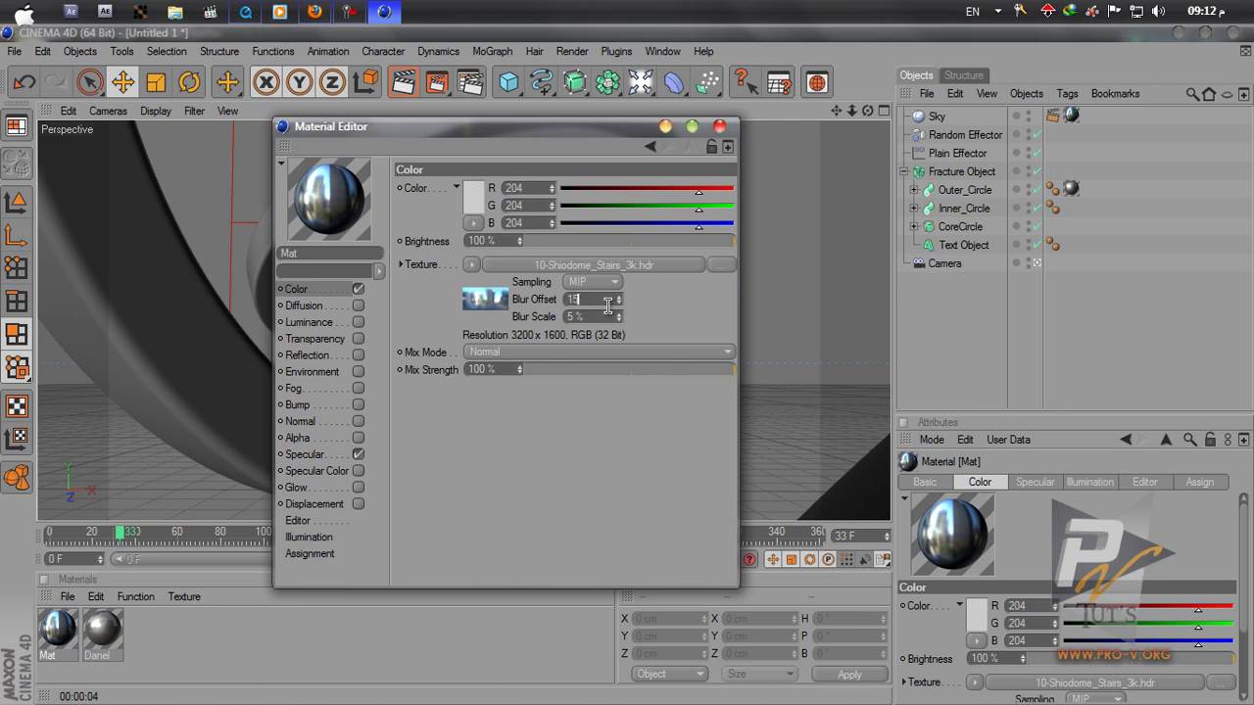
{"action": "double_click", "coordinate": [608, 316]}
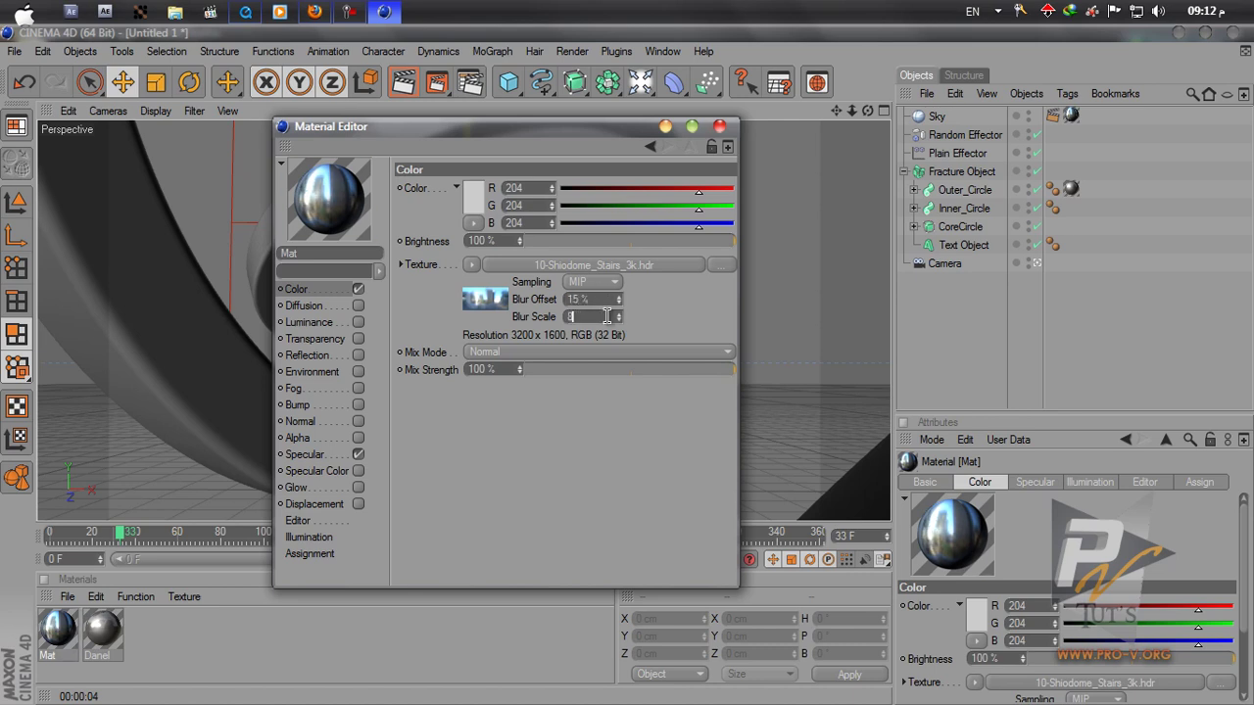
{"action": "left_click", "coordinate": [719, 126]}
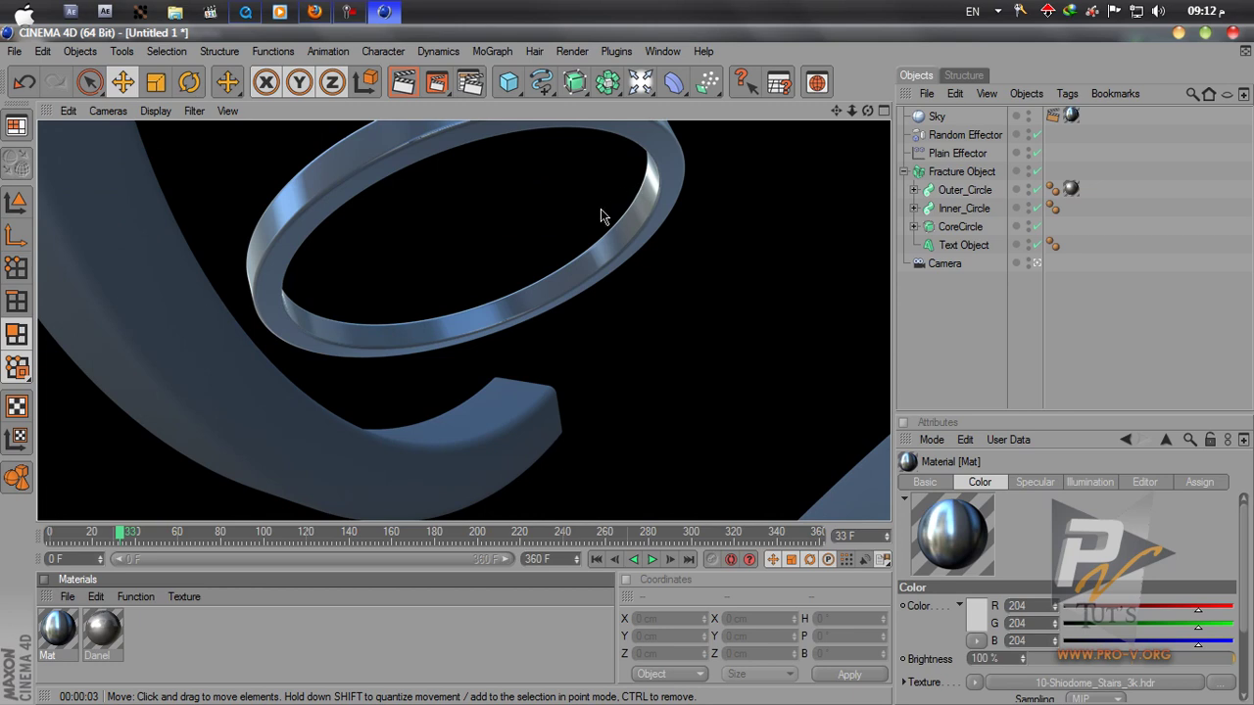
Step: Copy the Danel material from Outer_Circle to Inner_Circle and the Text Object, and render the perspective view
{"action": "left_click_drag", "start_coordinate": [1023, 216], "coordinate": [1063, 209]}
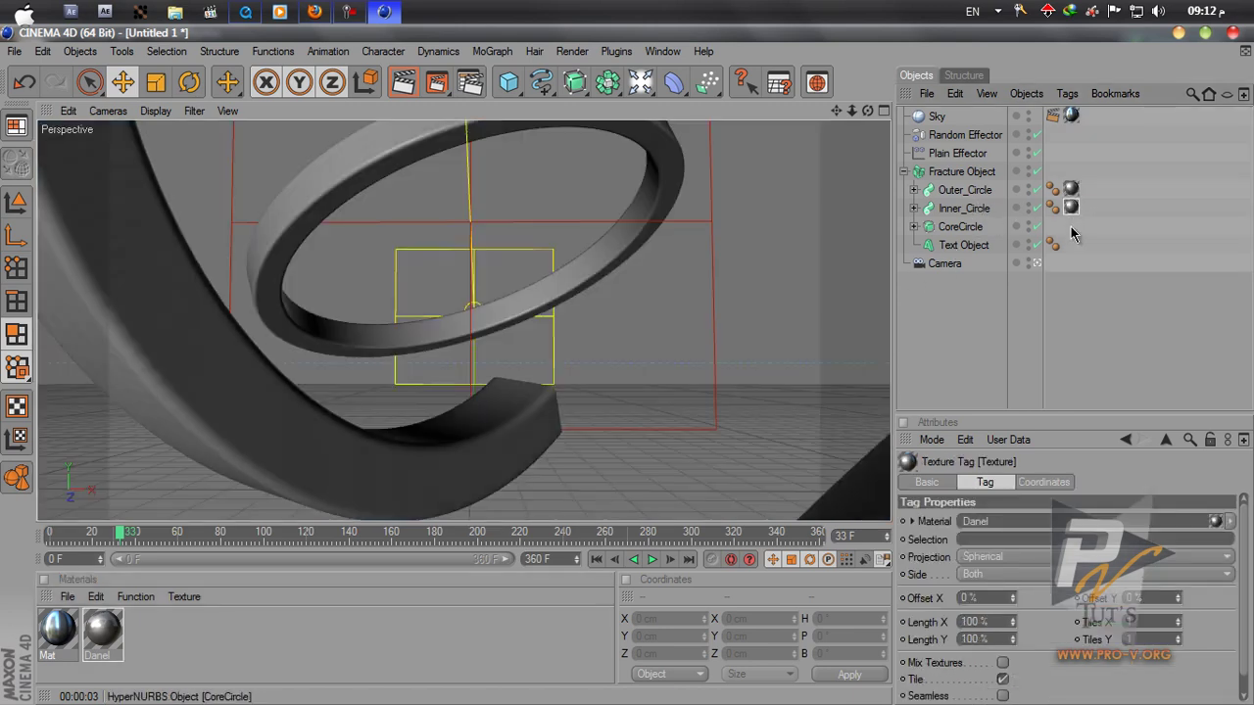
{"action": "left_click_drag", "start_coordinate": [1071, 208], "coordinate": [1073, 247]}
{"action": "left_click", "coordinate": [1066, 308]}
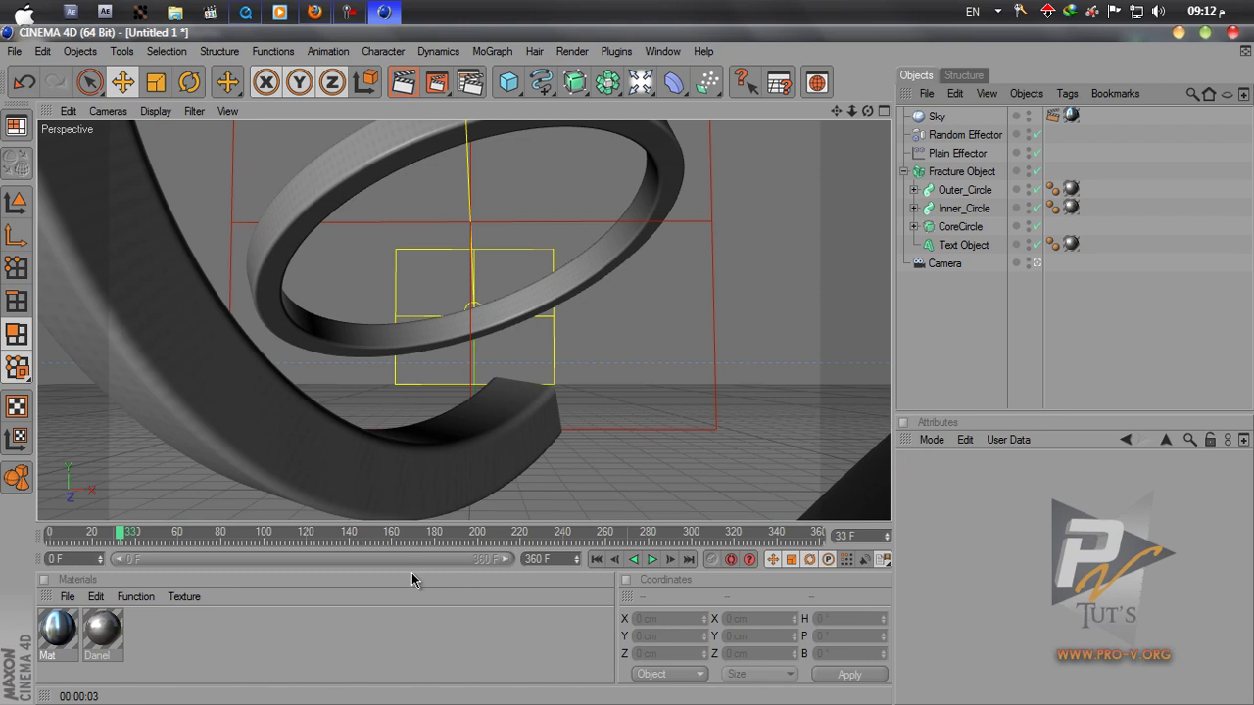
{"action": "left_click", "coordinate": [403, 82]}
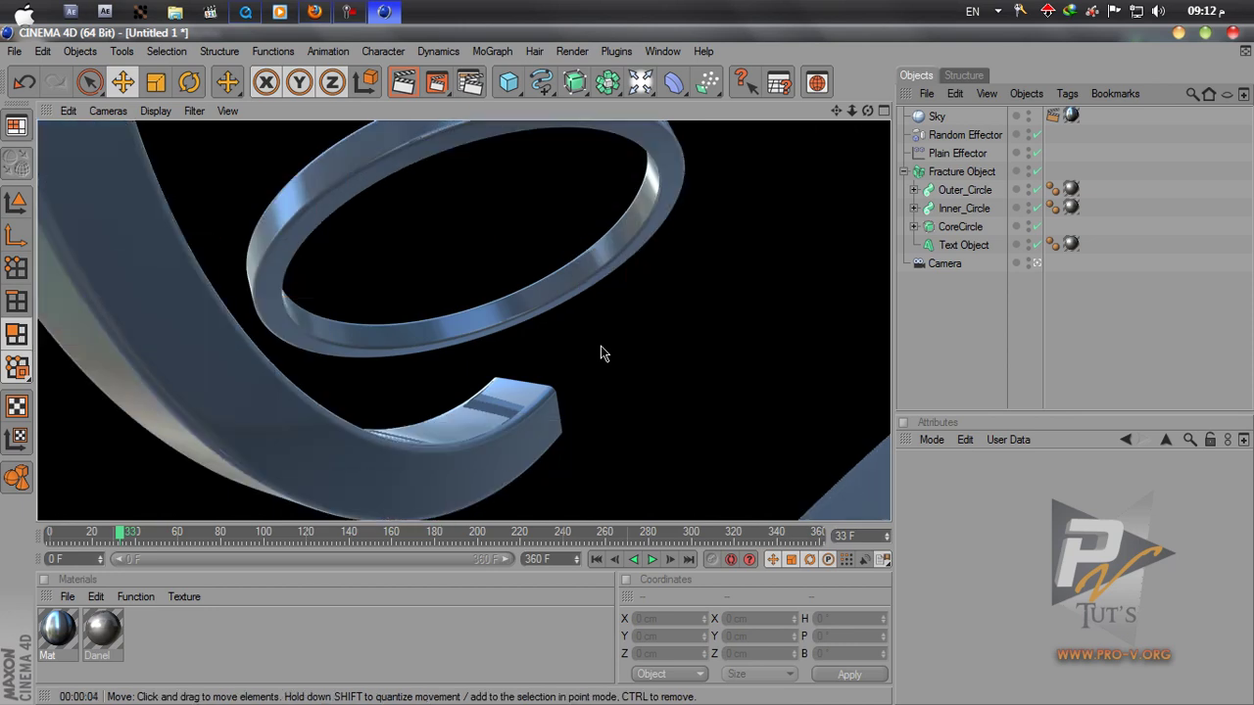
Step: Play the animation from the start to frame 39 and render that frame in the Picture Viewer at 100% zoom
{"action": "left_click", "coordinate": [597, 559]}
{"action": "left_click", "coordinate": [651, 560]}
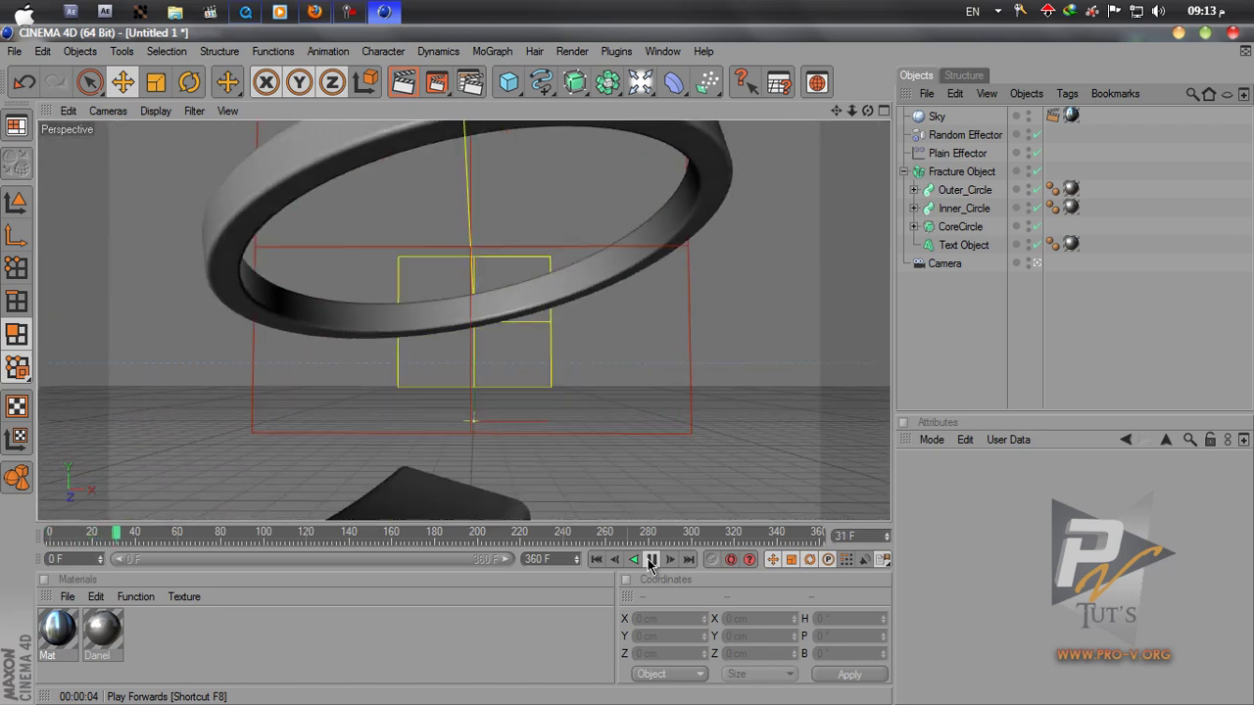
{"action": "left_click", "coordinate": [651, 560]}
{"action": "left_click", "coordinate": [437, 83]}
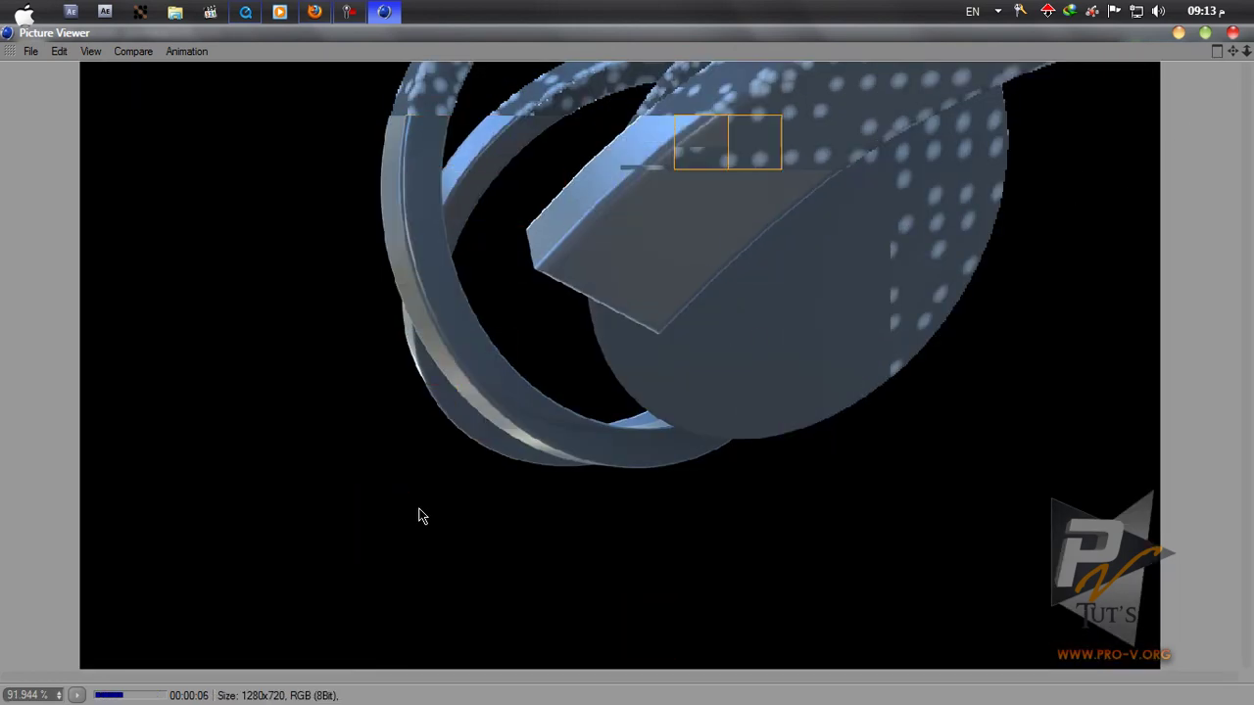
{"action": "left_click", "coordinate": [76, 695]}
{"action": "left_click", "coordinate": [102, 625]}
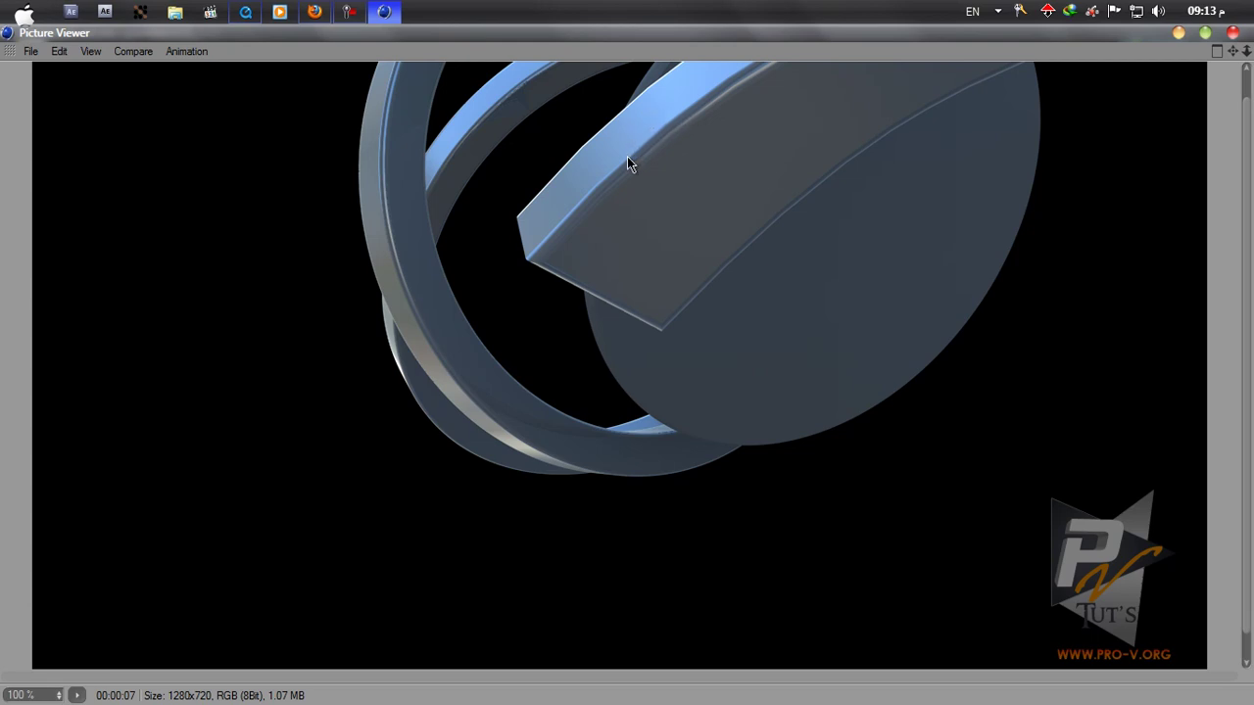
{"action": "left_click", "coordinate": [1232, 33]}
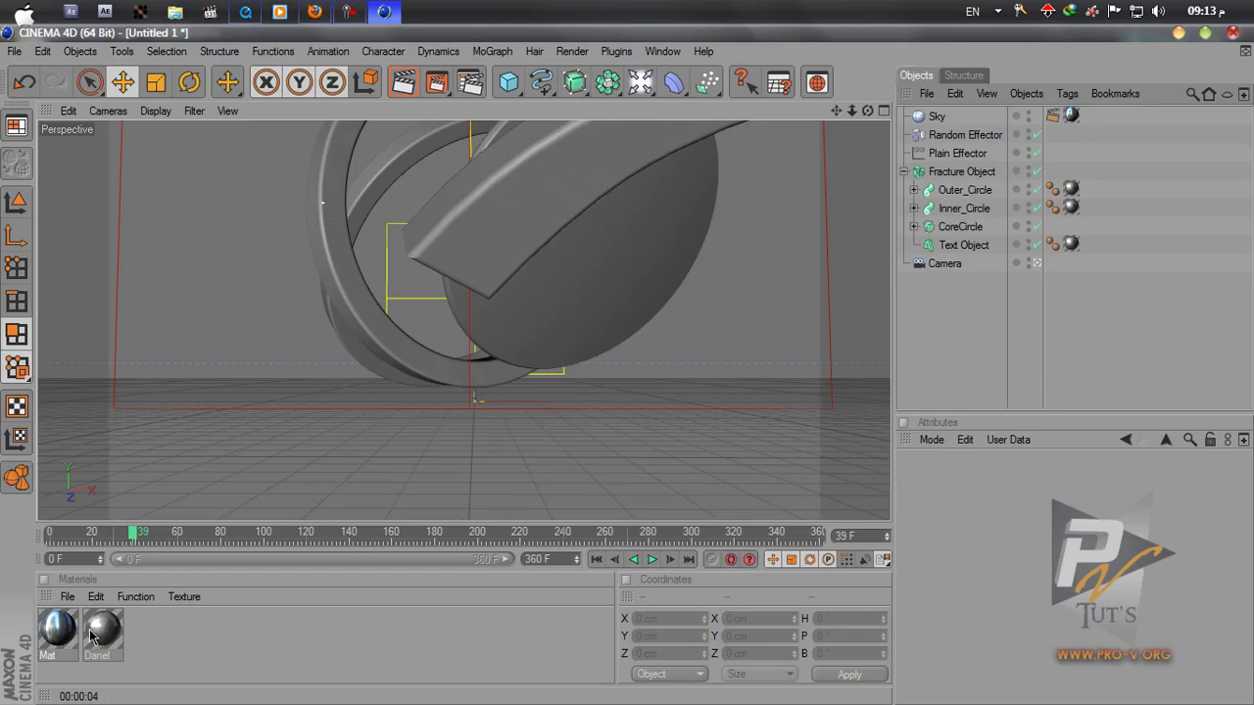
Step: Disable Specular on the Mat material and wrap its HDR colour texture in a Filter shader
{"action": "double_click", "coordinate": [57, 632]}
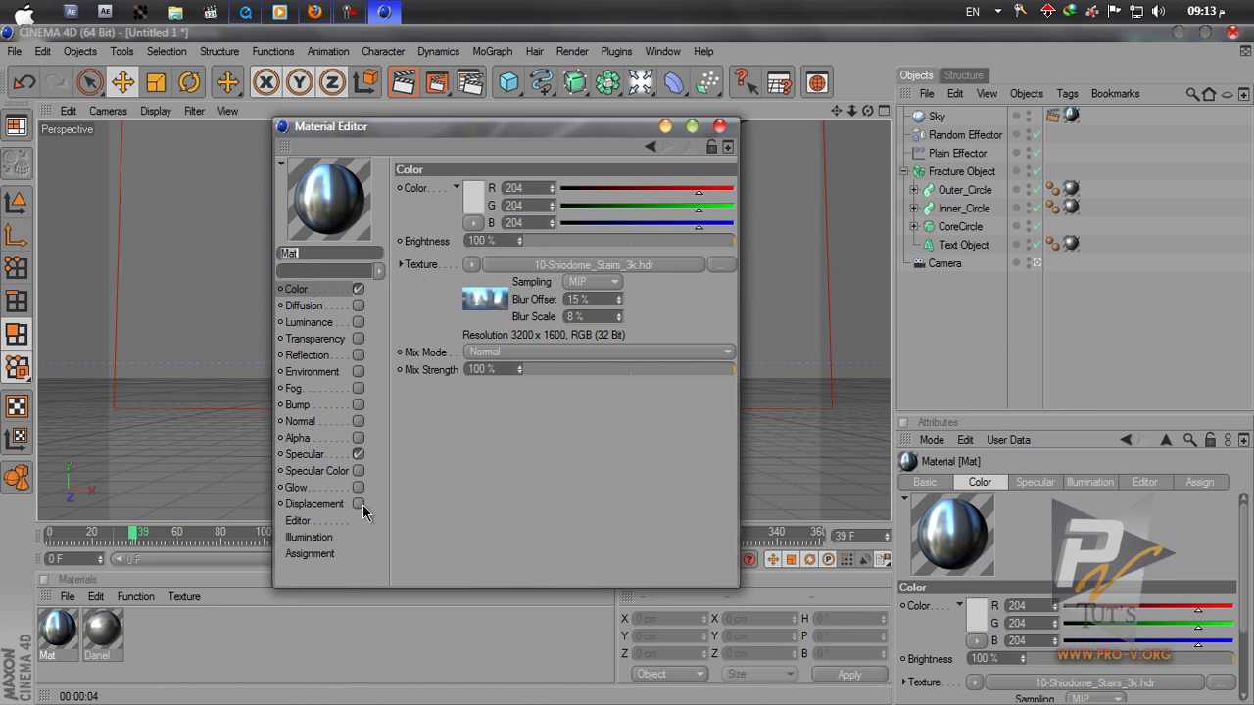
{"action": "left_click", "coordinate": [358, 456]}
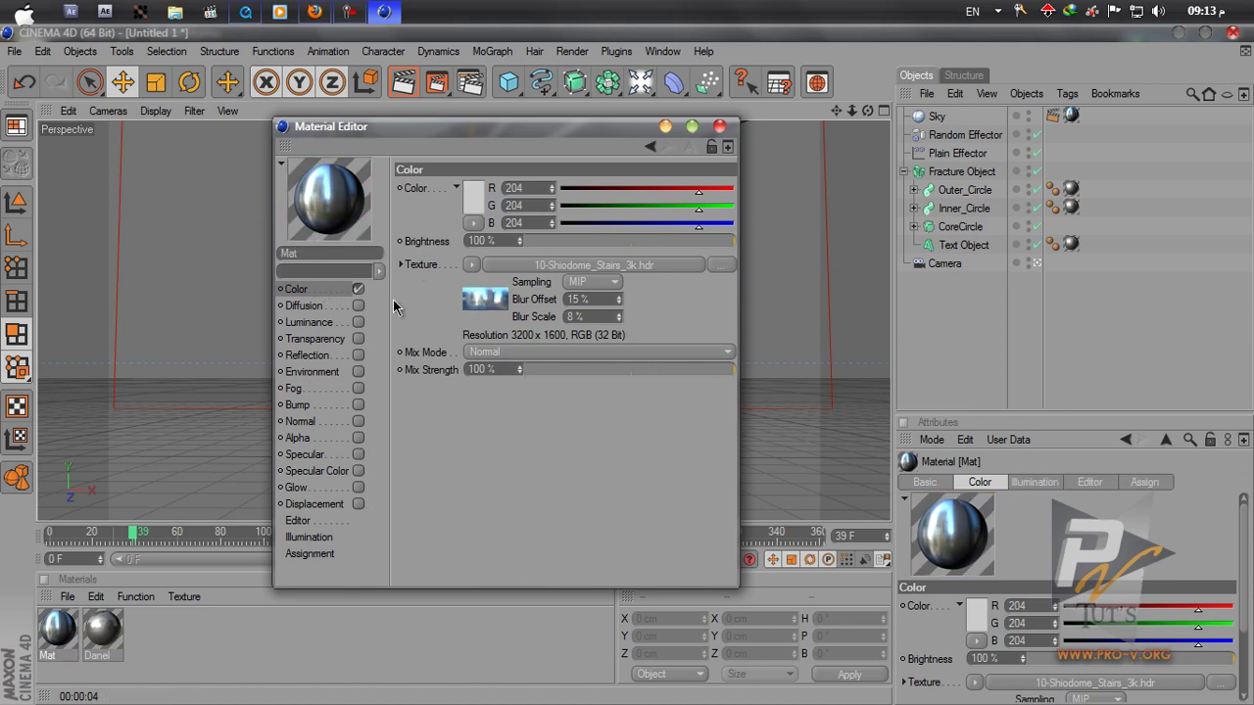
{"action": "left_click", "coordinate": [471, 264]}
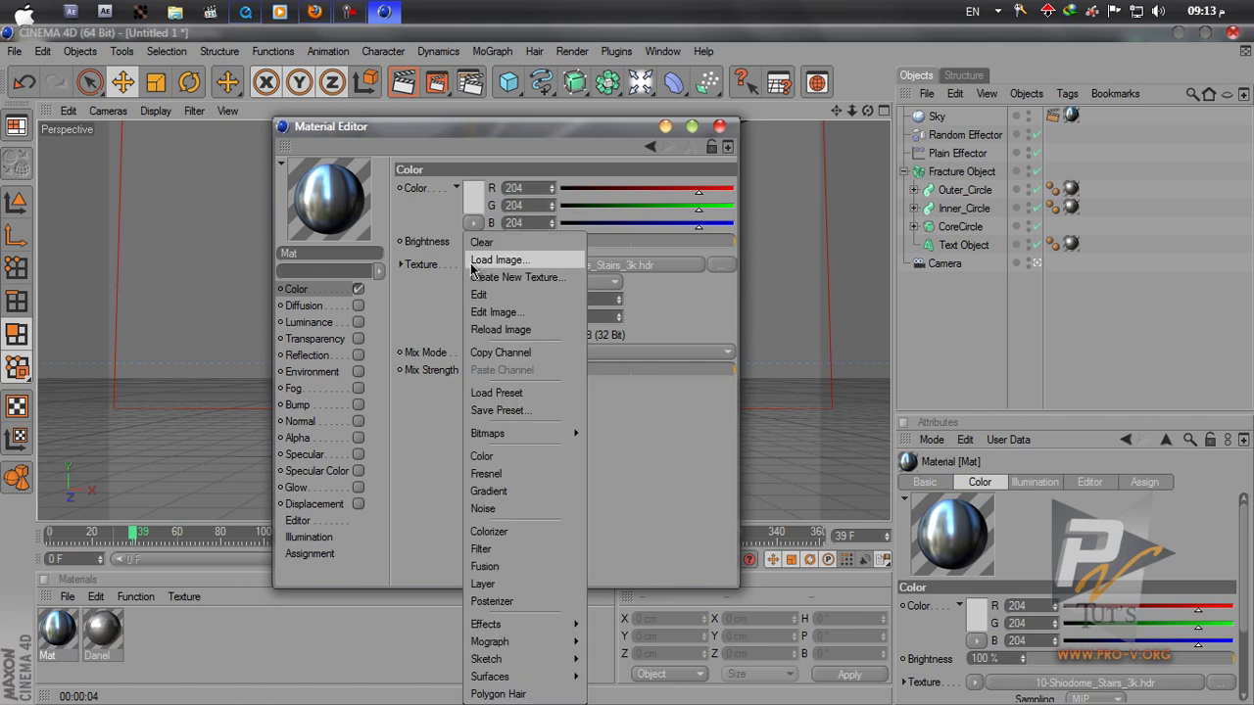
{"action": "left_click", "coordinate": [503, 554]}
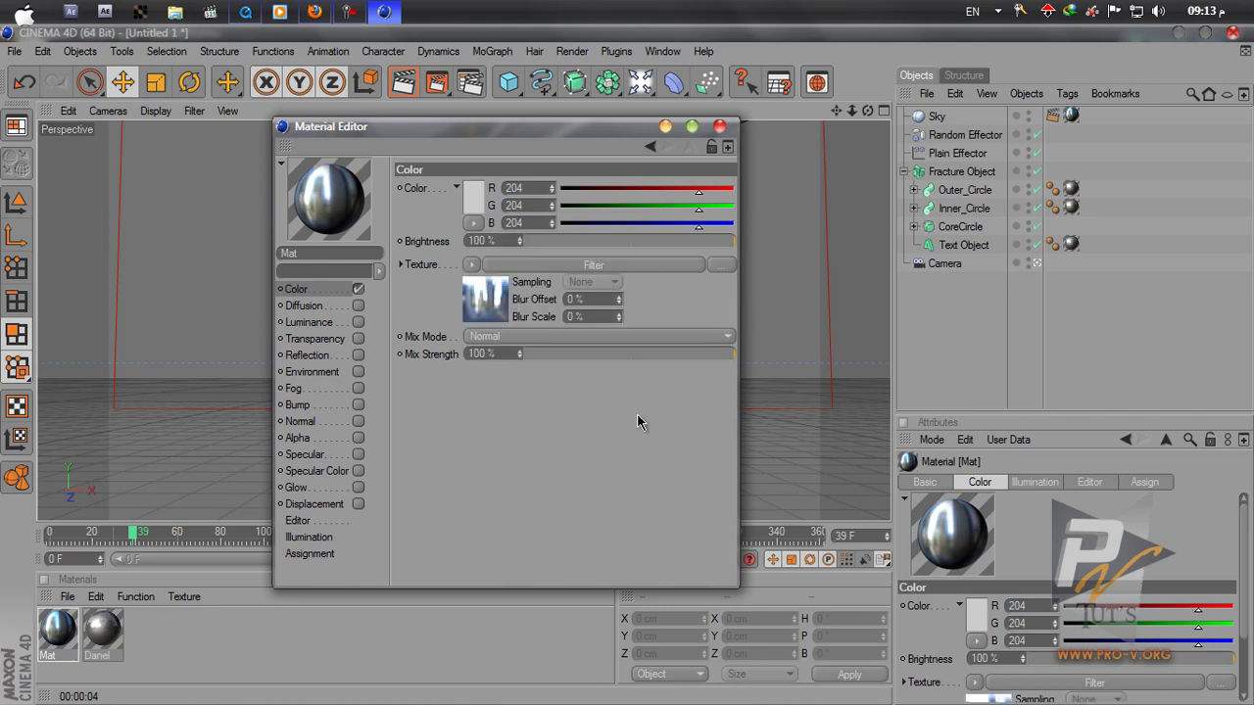
Step: Set the Filter shader's Saturation to -100%, Brightness to 9% and Contrast to 28%, and render frame 39 in the Picture Viewer
{"action": "left_click", "coordinate": [537, 316]}
{"action": "left_click_drag", "start_coordinate": [634, 395], "coordinate": [442, 402]}
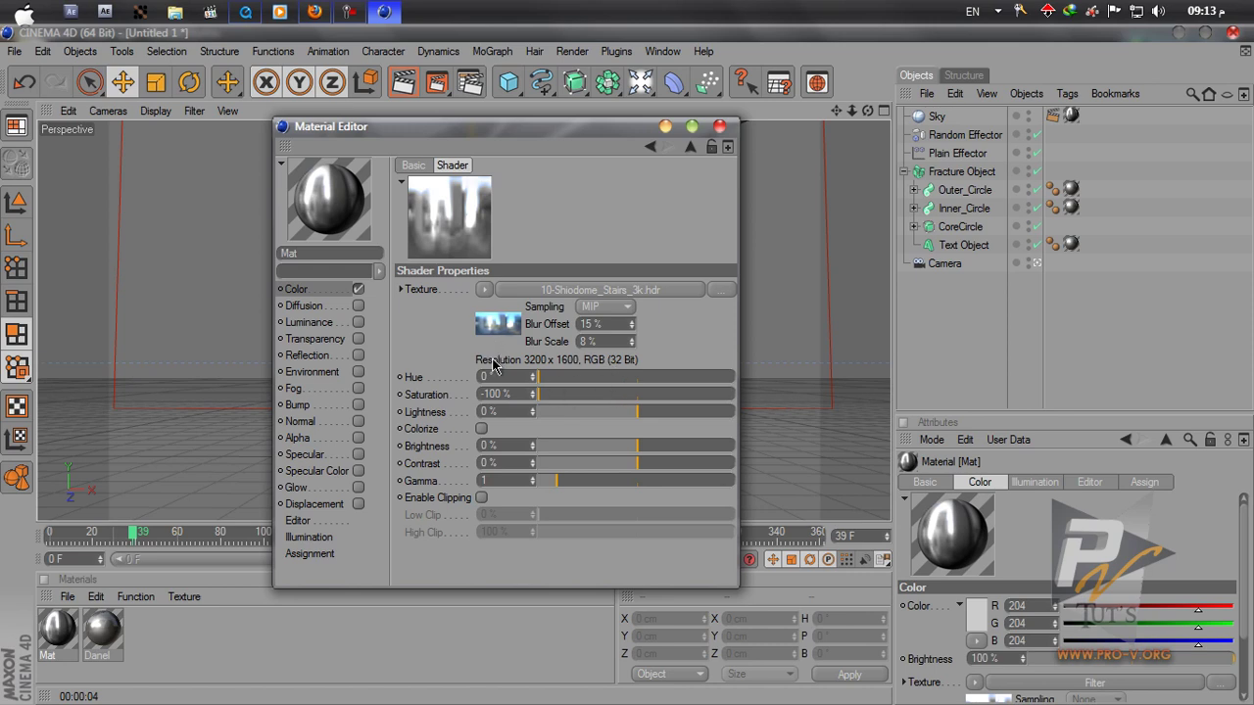
{"action": "left_click_drag", "start_coordinate": [637, 467], "coordinate": [651, 468]}
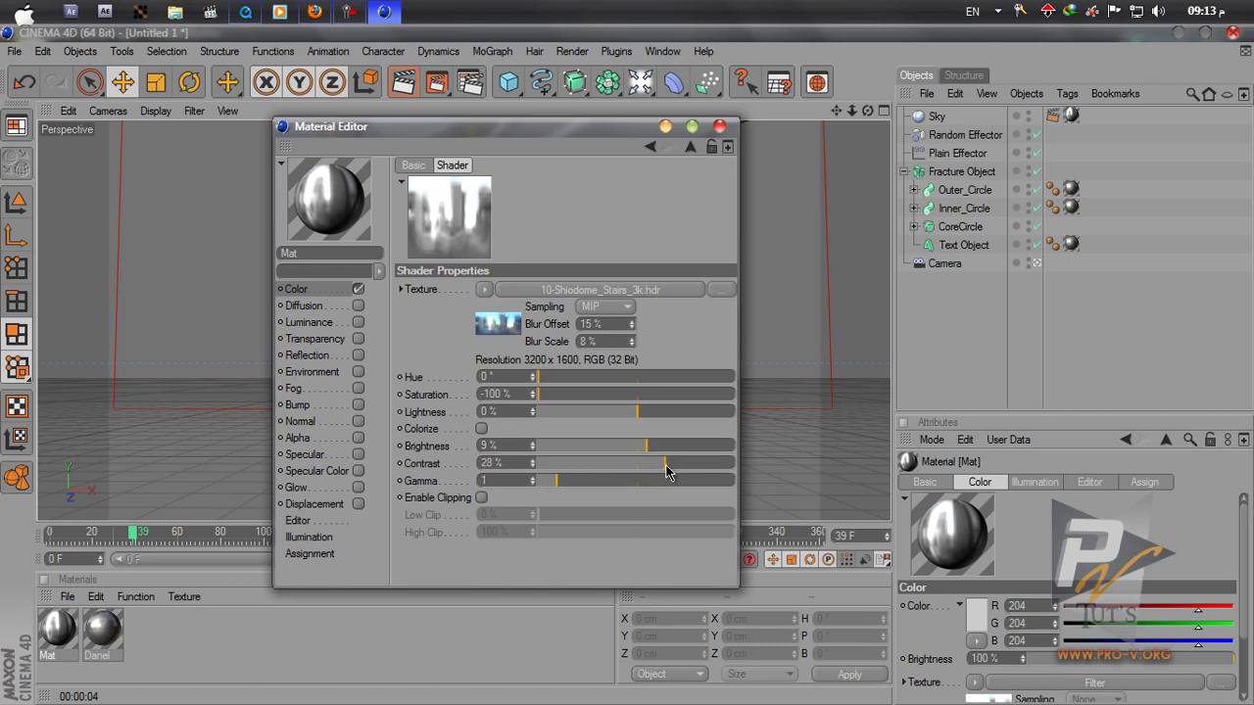
{"action": "left_click", "coordinate": [721, 127]}
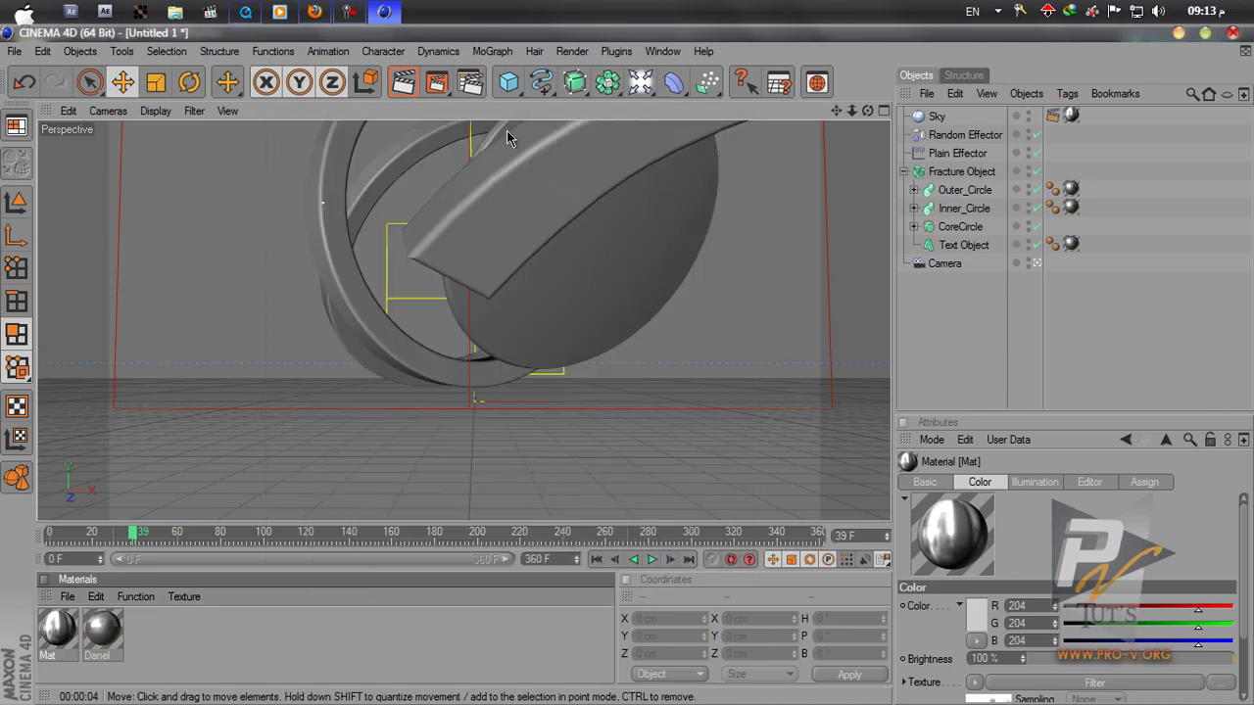
{"action": "left_click", "coordinate": [437, 83]}
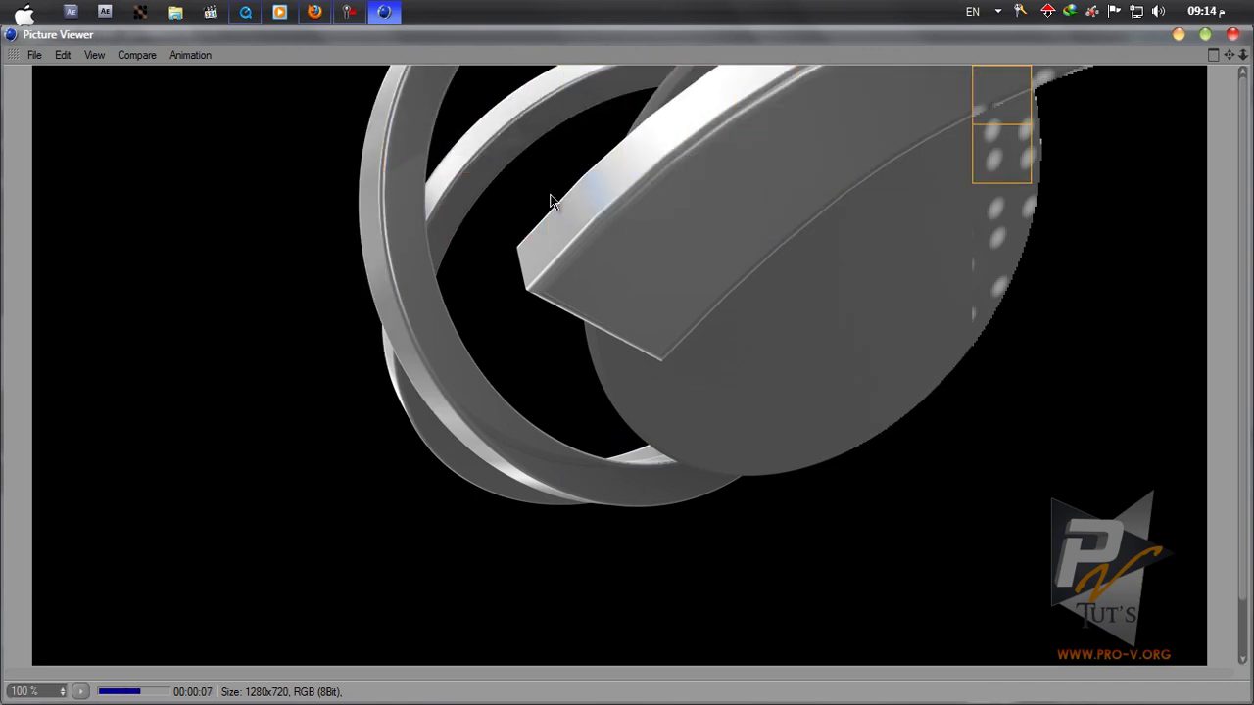
{"action": "left_click", "coordinate": [1232, 34]}
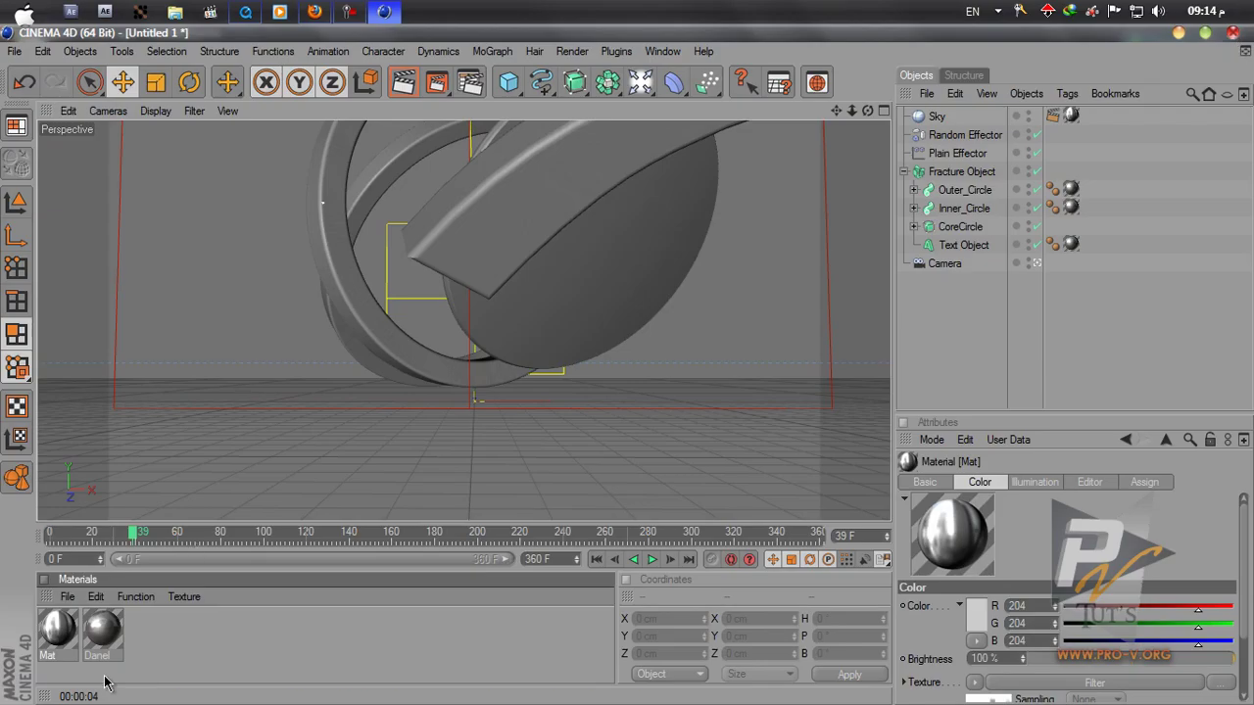
Step: Try a reflection Intensity of 40% on the Danel material and render frame 39 in the Picture Viewer
{"action": "double_click", "coordinate": [103, 646]}
{"action": "left_click", "coordinate": [312, 354]}
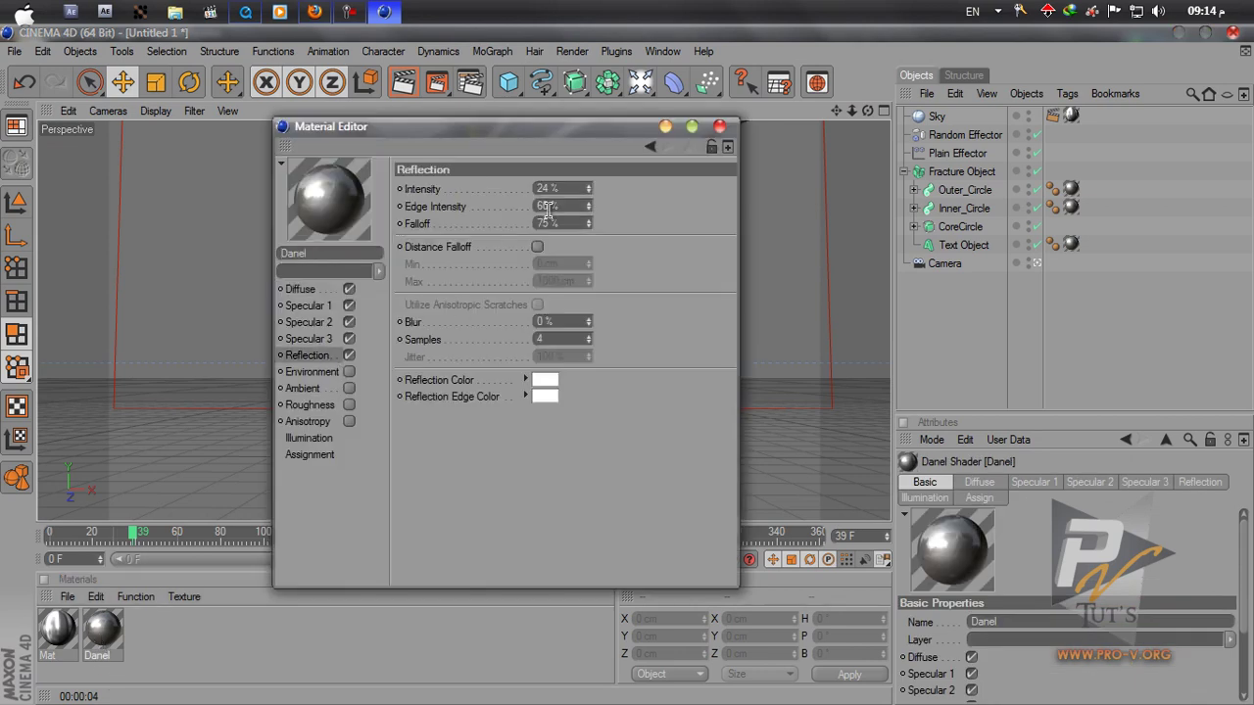
{"action": "left_click_drag", "start_coordinate": [588, 189], "coordinate": [589, 192]}
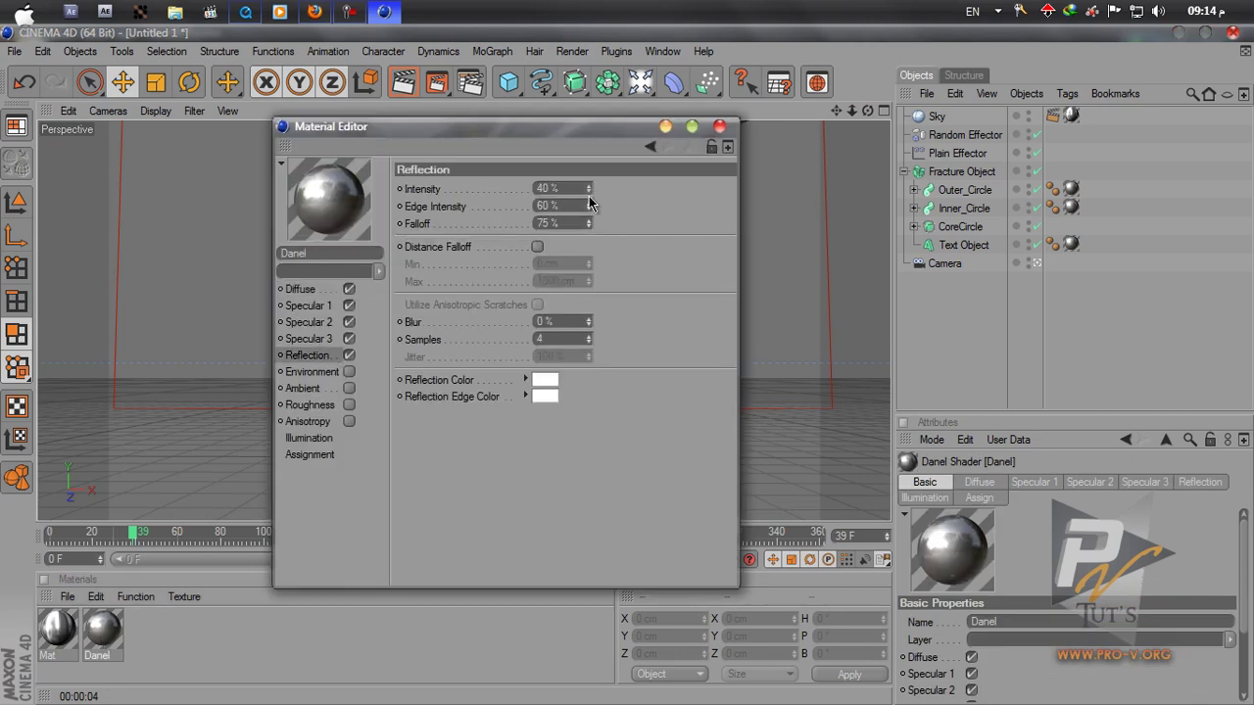
{"action": "left_click", "coordinate": [720, 127]}
{"action": "left_click", "coordinate": [437, 82]}
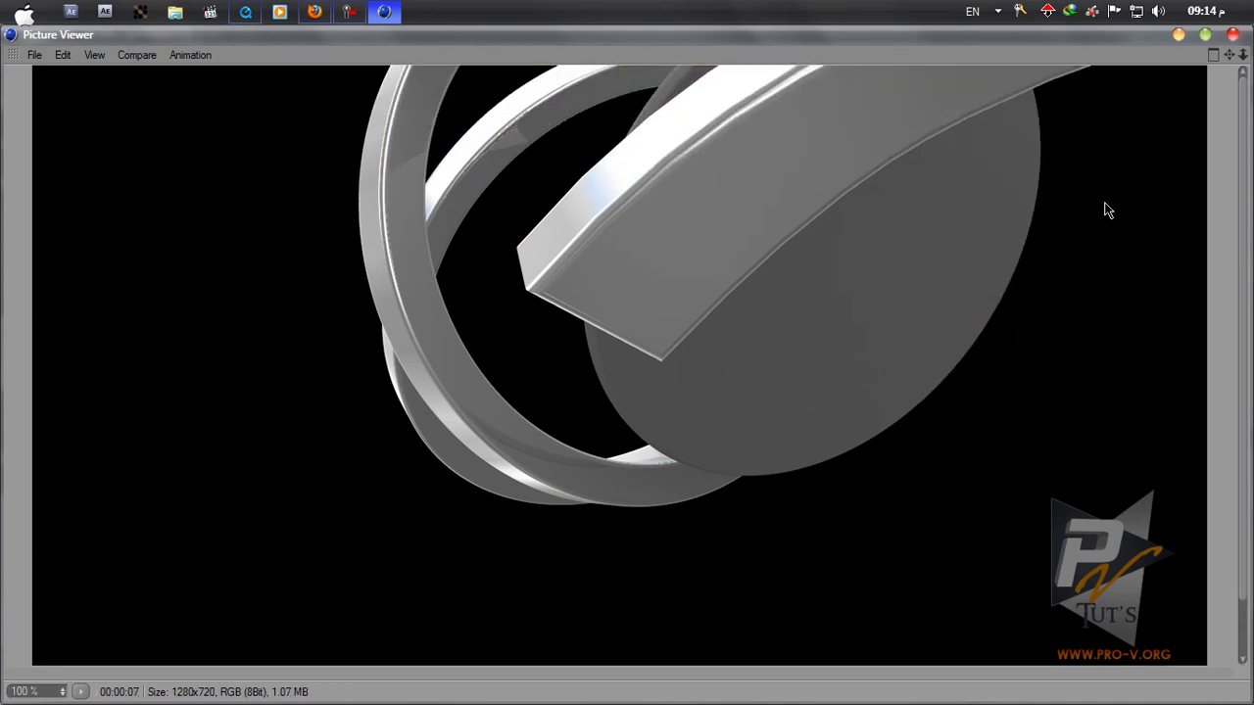
{"action": "left_click", "coordinate": [1233, 36]}
Step: Move the animation to frame 56 and render it in the Picture Viewer
{"action": "left_click_drag", "start_coordinate": [137, 534], "coordinate": [177, 534]}
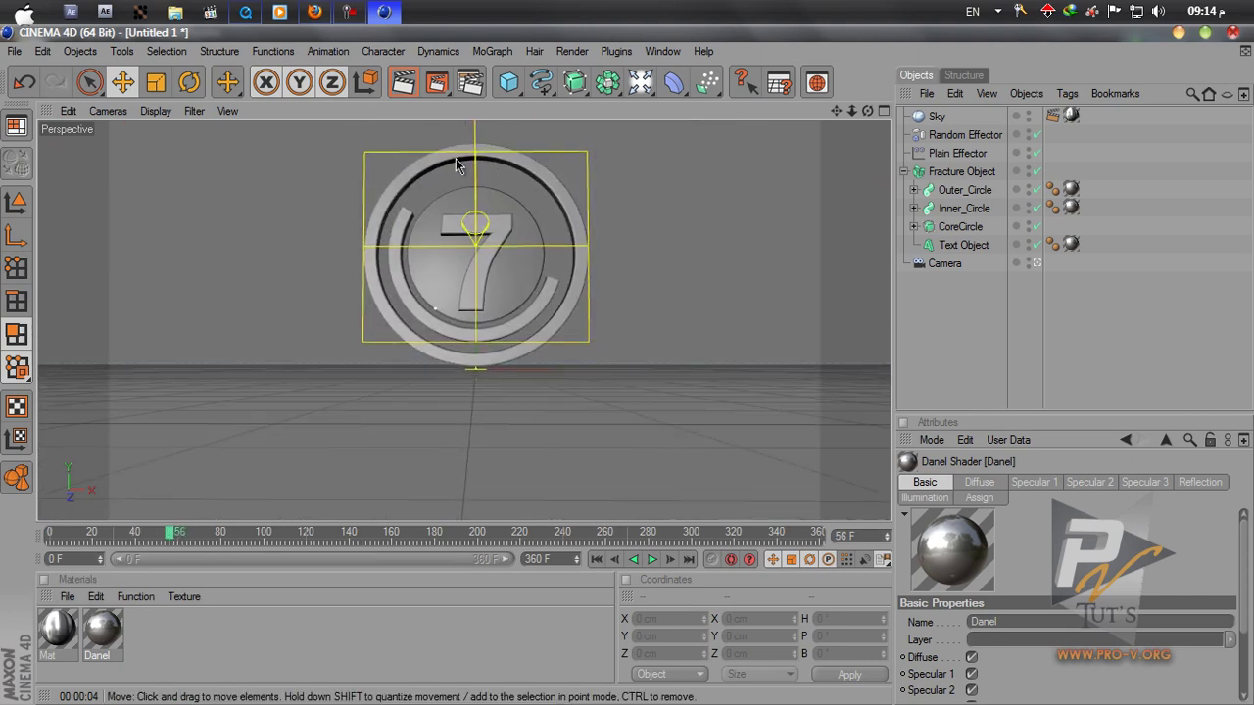
{"action": "left_click", "coordinate": [437, 82]}
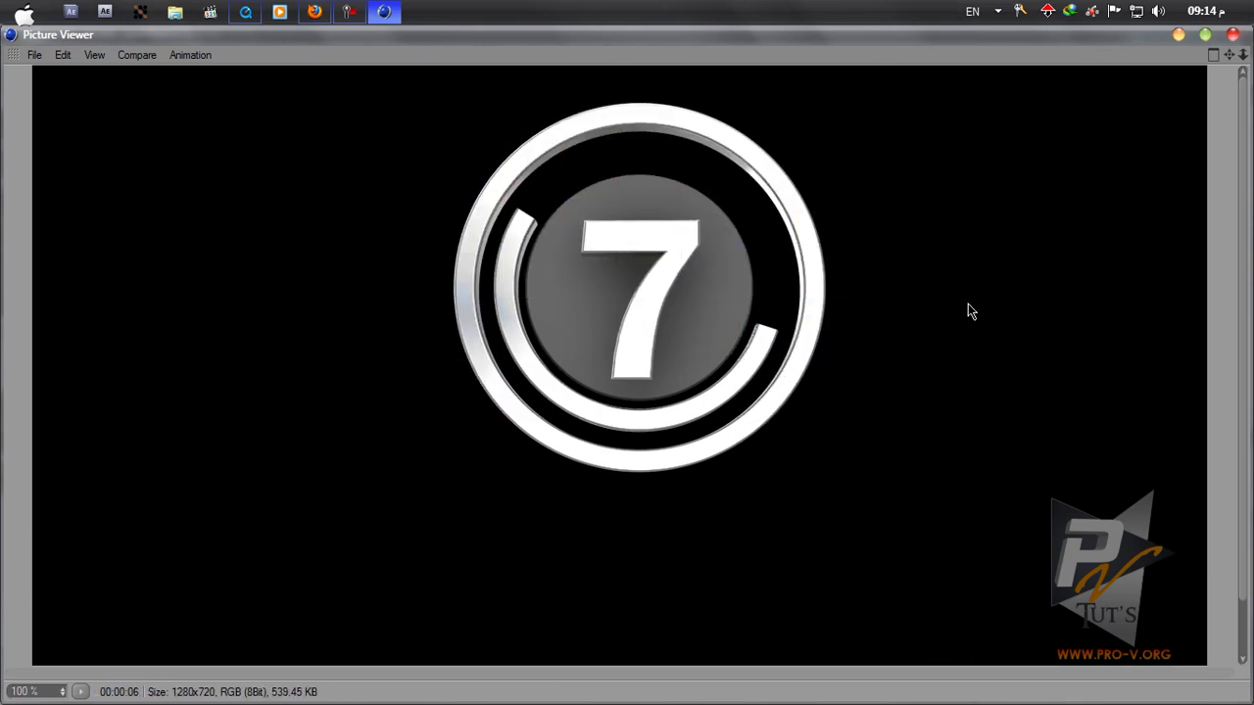
{"action": "left_click", "coordinate": [1232, 37]}
Step: Set the Danel material's reflection Edge Intensity to 43% and render frame 56 in the Picture Viewer
{"action": "double_click", "coordinate": [102, 634]}
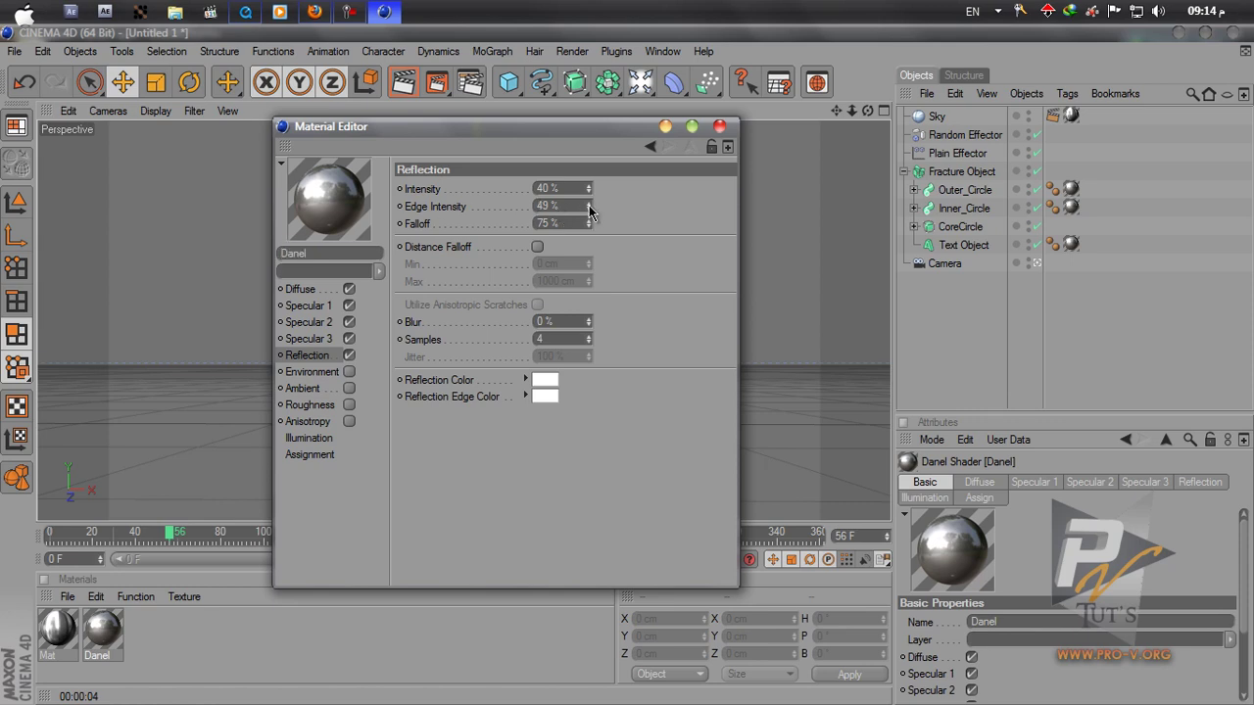
{"action": "left_click", "coordinate": [720, 127]}
{"action": "left_click", "coordinate": [443, 90]}
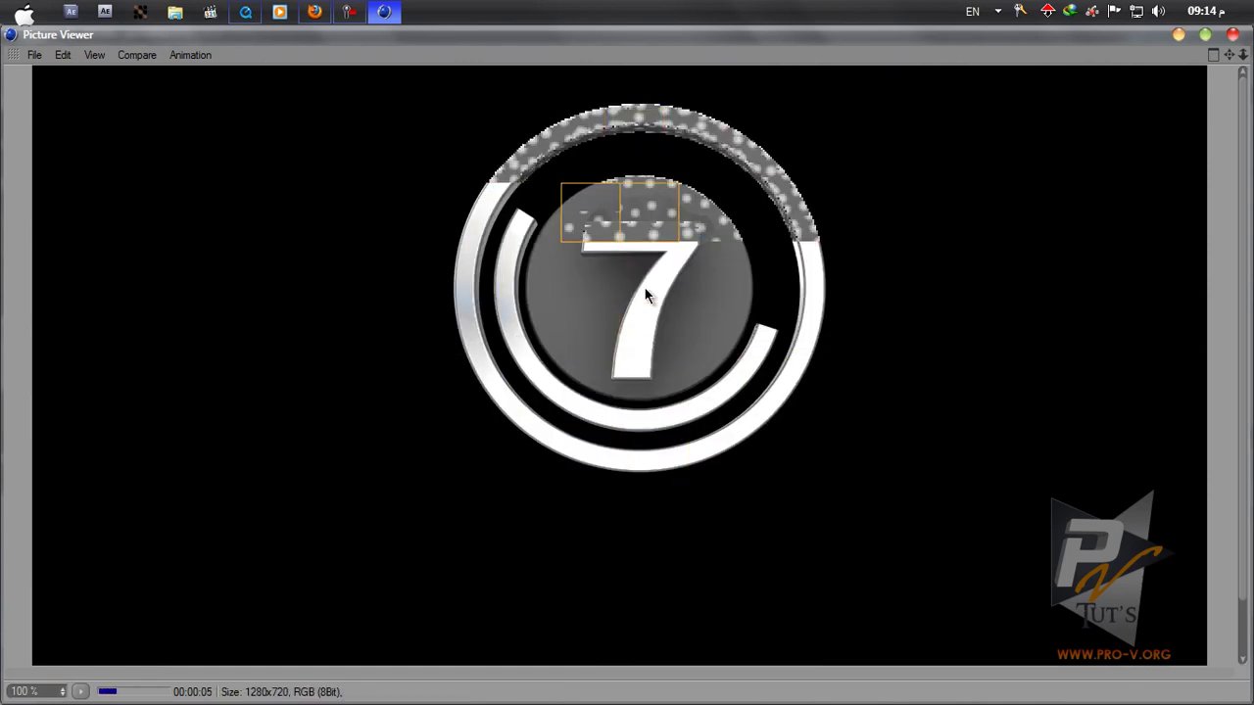
{"action": "left_click", "coordinate": [1232, 36]}
Step: Set the Danel material's reflection Intensity to 20% and render the perspective view
{"action": "double_click", "coordinate": [102, 635]}
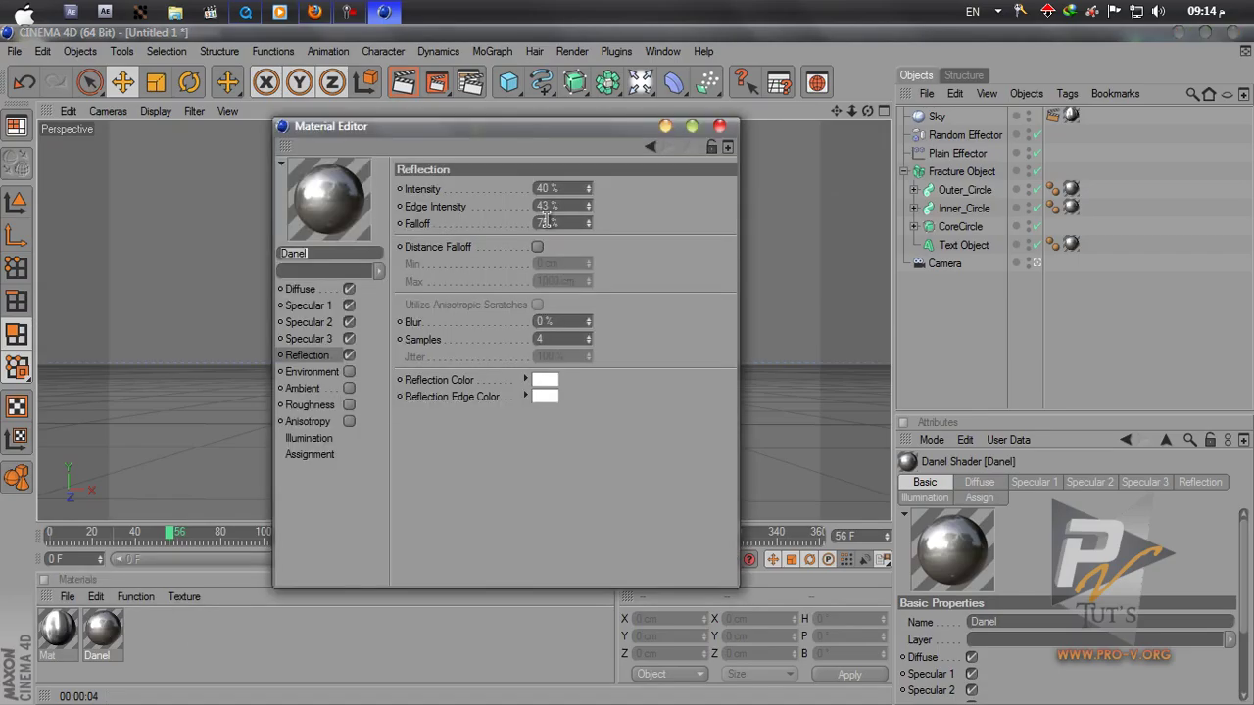
{"action": "key", "text": "Tab"}
{"action": "left_click_drag", "start_coordinate": [576, 124], "coordinate": [1028, 115]}
{"action": "left_click", "coordinate": [405, 85]}
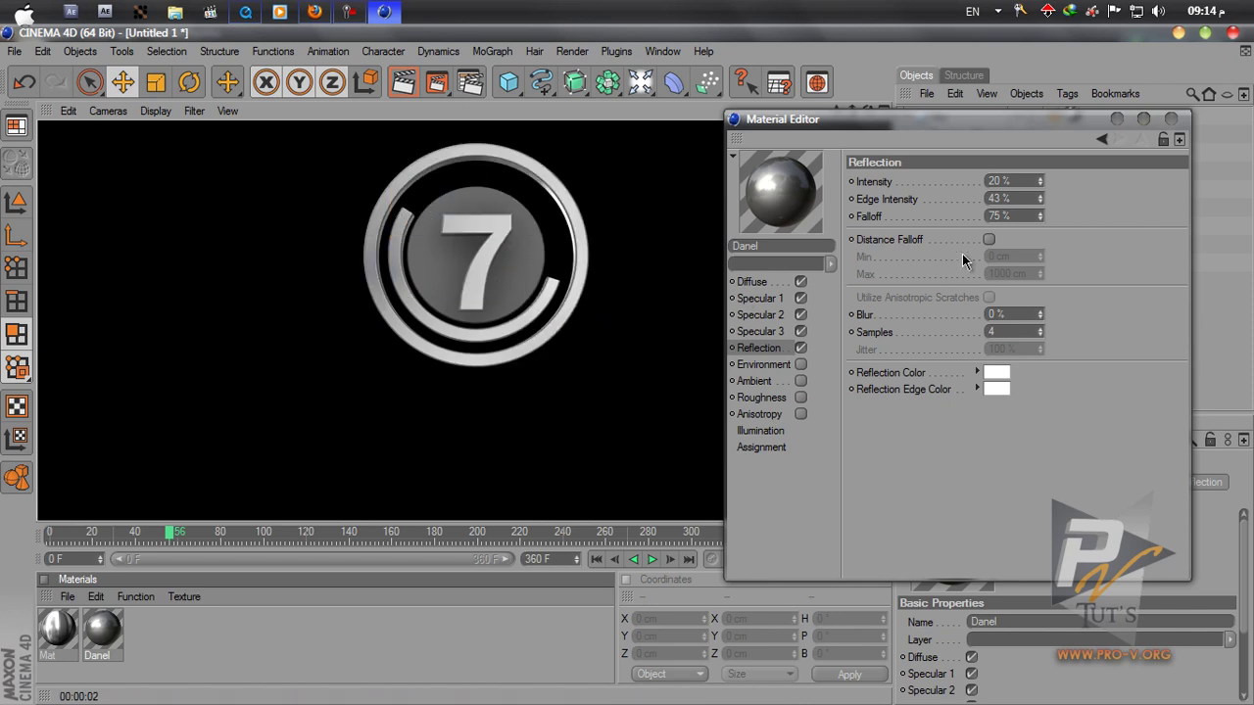
Step: Brighten the Danel material's diffuse colour to a lighter grey and render the perspective view
{"action": "left_click", "coordinate": [753, 281]}
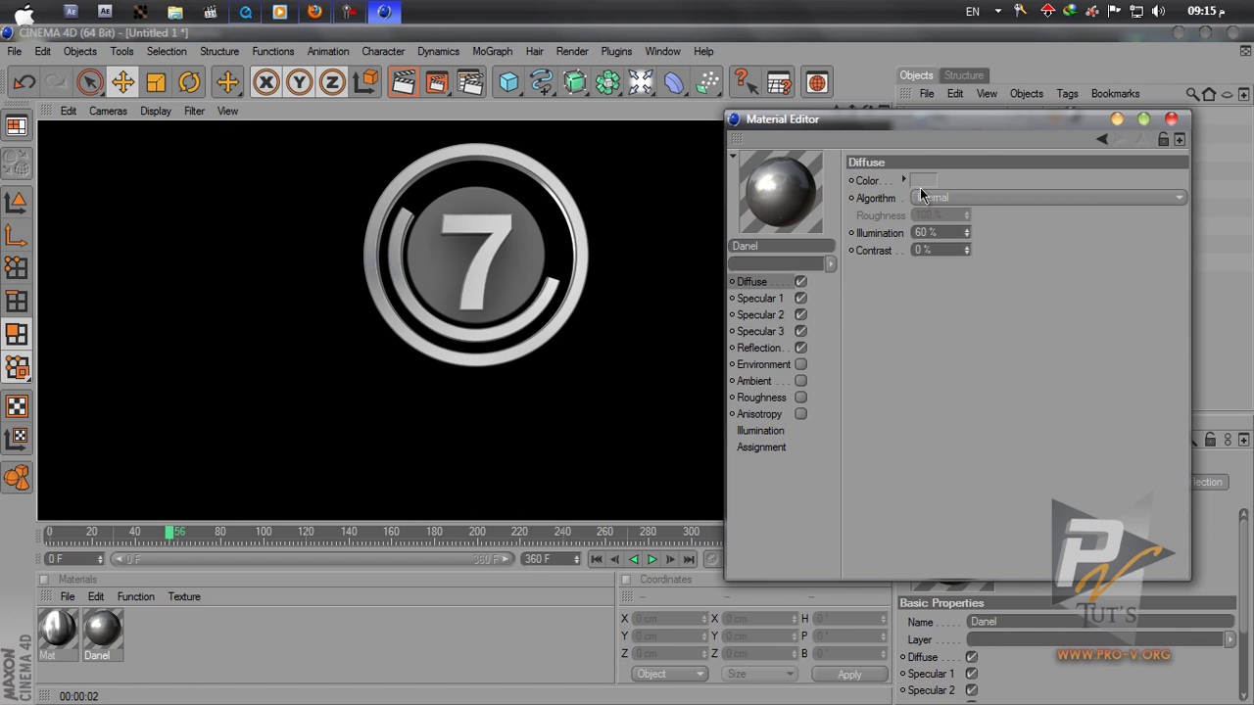
{"action": "left_click", "coordinate": [927, 185]}
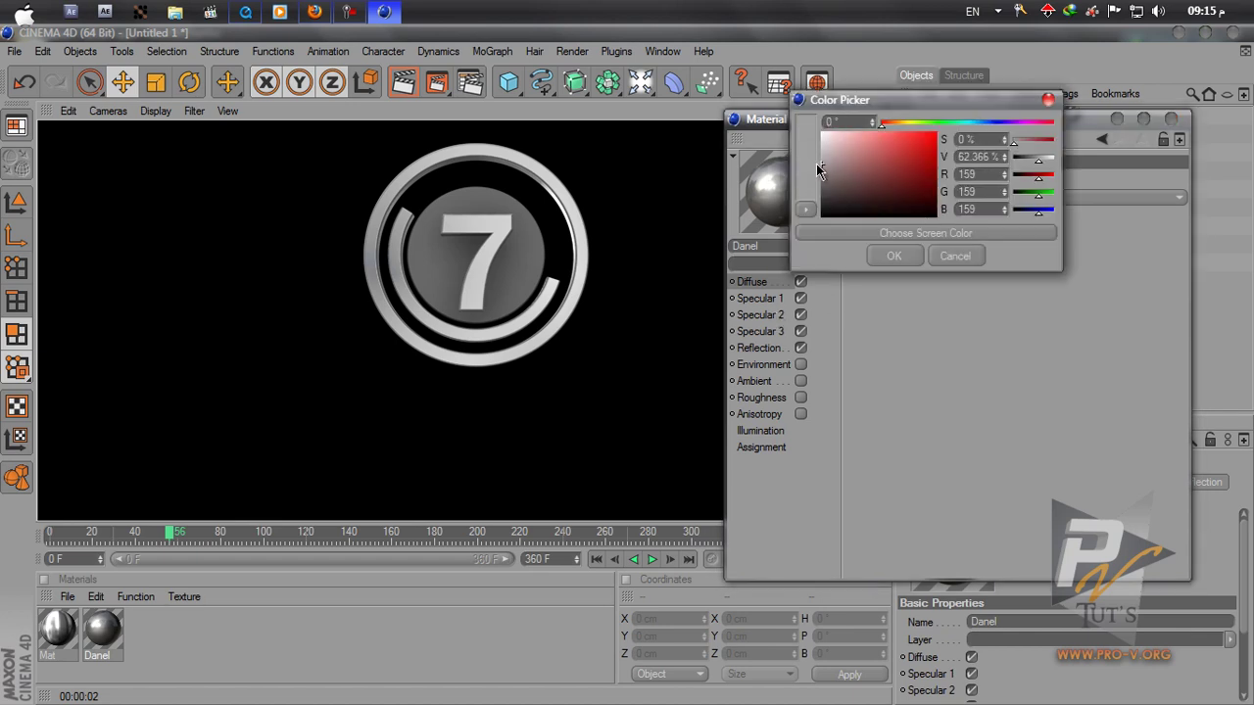
{"action": "left_click_drag", "start_coordinate": [809, 157], "coordinate": [808, 152]}
{"action": "left_click", "coordinate": [895, 256]}
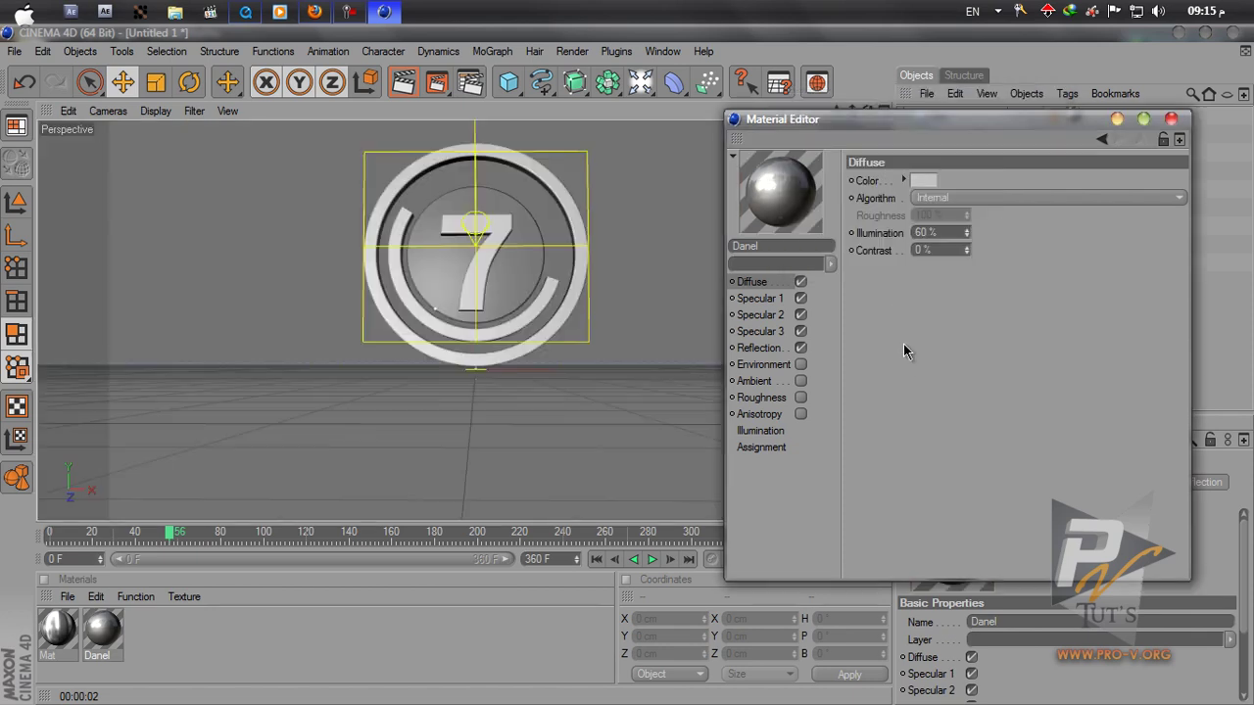
{"action": "left_click", "coordinate": [403, 82]}
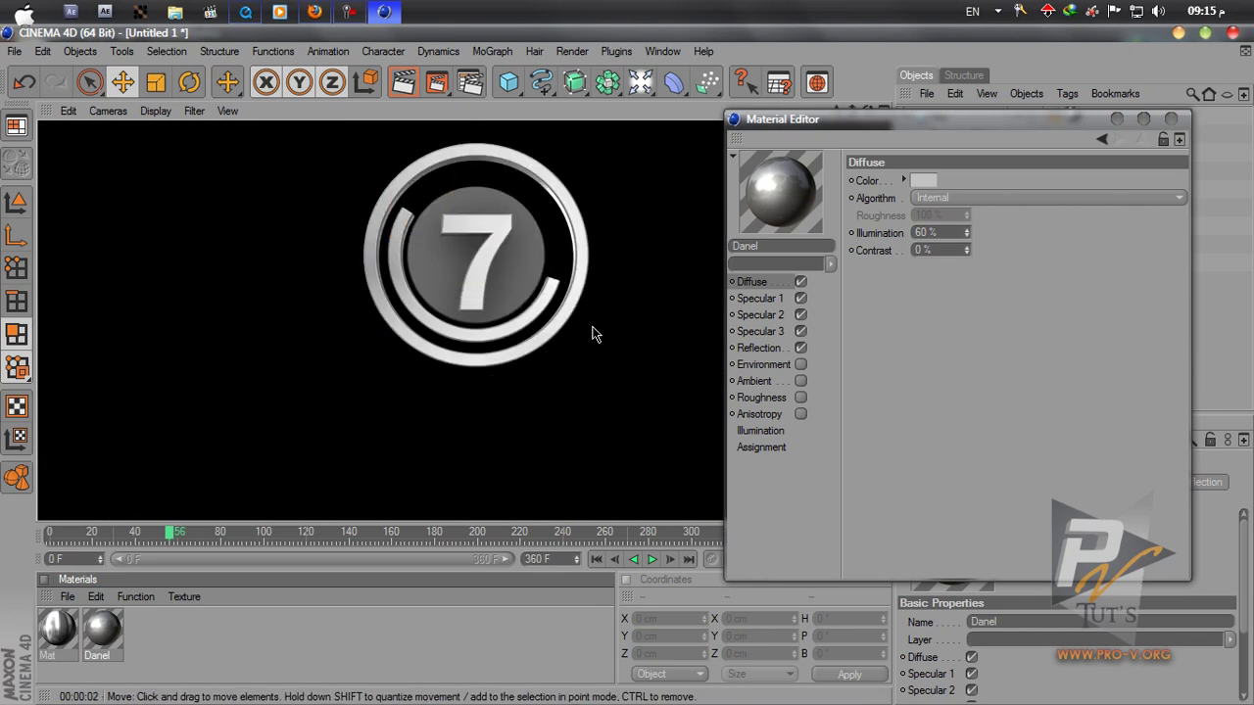
Step: Set the Blur Offset of the HDR texture inside the Mat material's Filter shader to 8%
{"action": "left_click", "coordinate": [59, 628]}
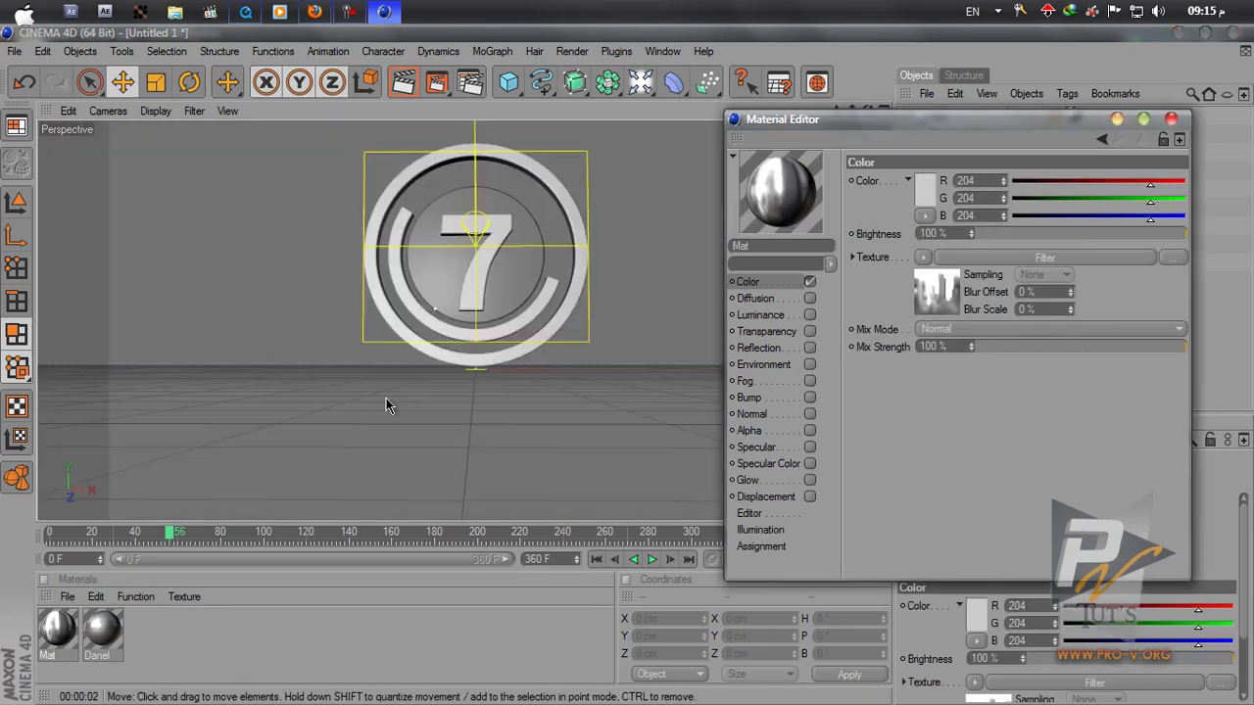
{"action": "left_click", "coordinate": [943, 310]}
{"action": "left_click", "coordinate": [783, 287]}
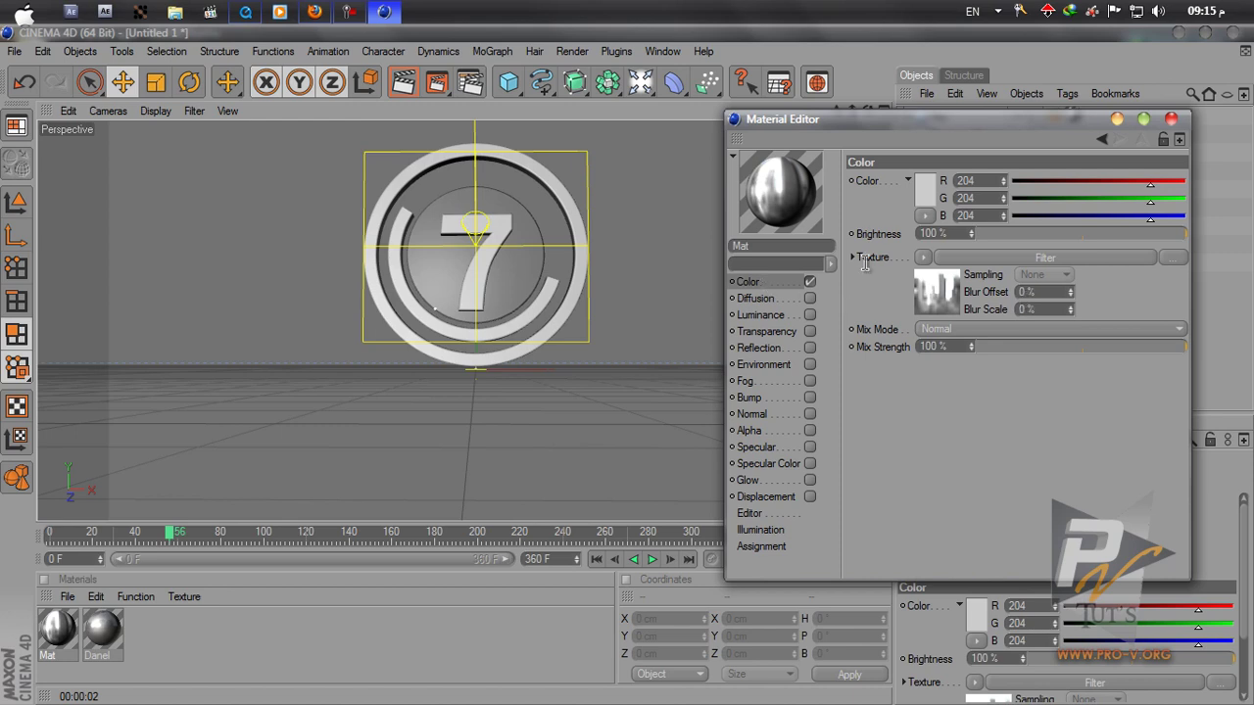
{"action": "left_click_drag", "start_coordinate": [933, 121], "coordinate": [409, 158]}
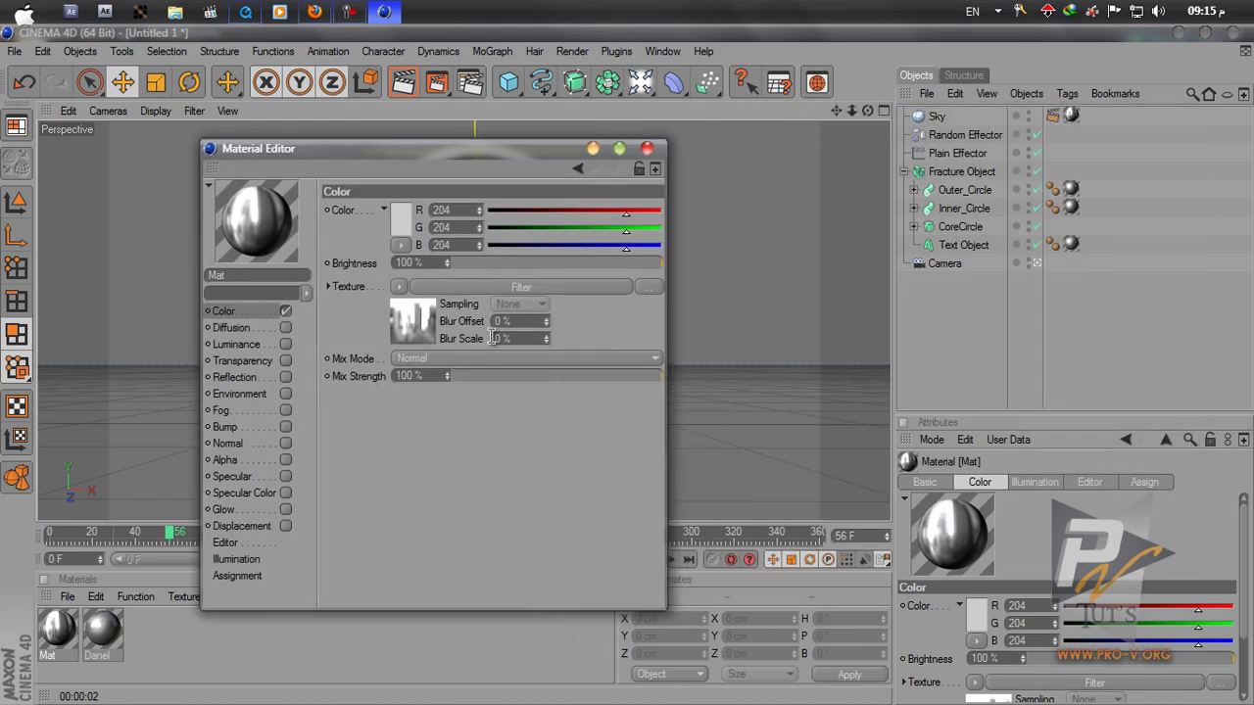
{"action": "left_click", "coordinate": [402, 289]}
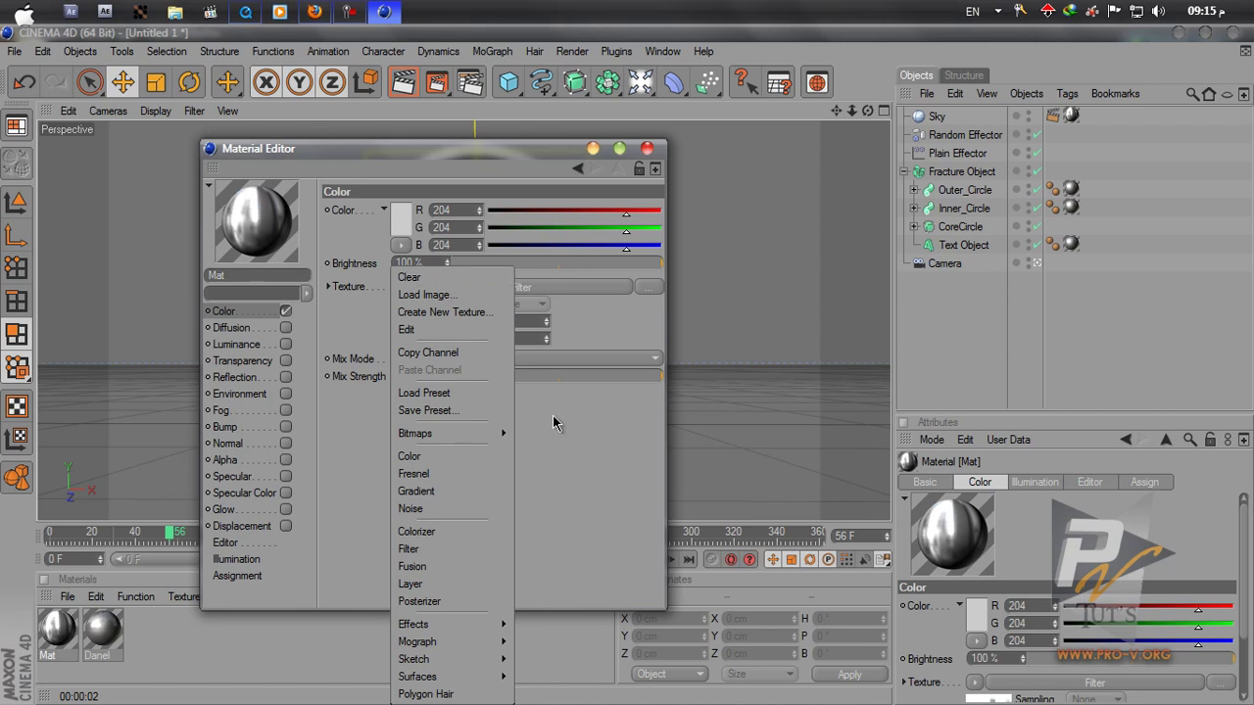
{"action": "left_click", "coordinate": [552, 415]}
{"action": "left_click", "coordinate": [578, 169]}
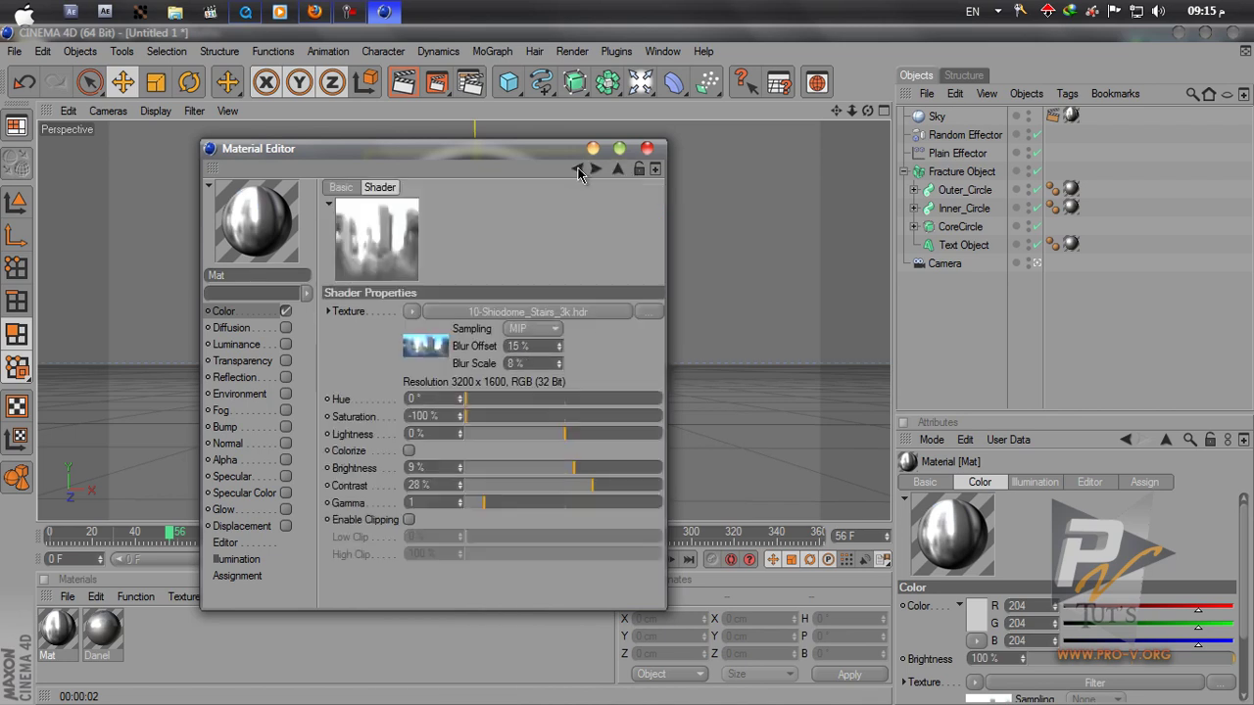
{"action": "left_click", "coordinate": [520, 348]}
{"action": "key", "text": "Tab"}
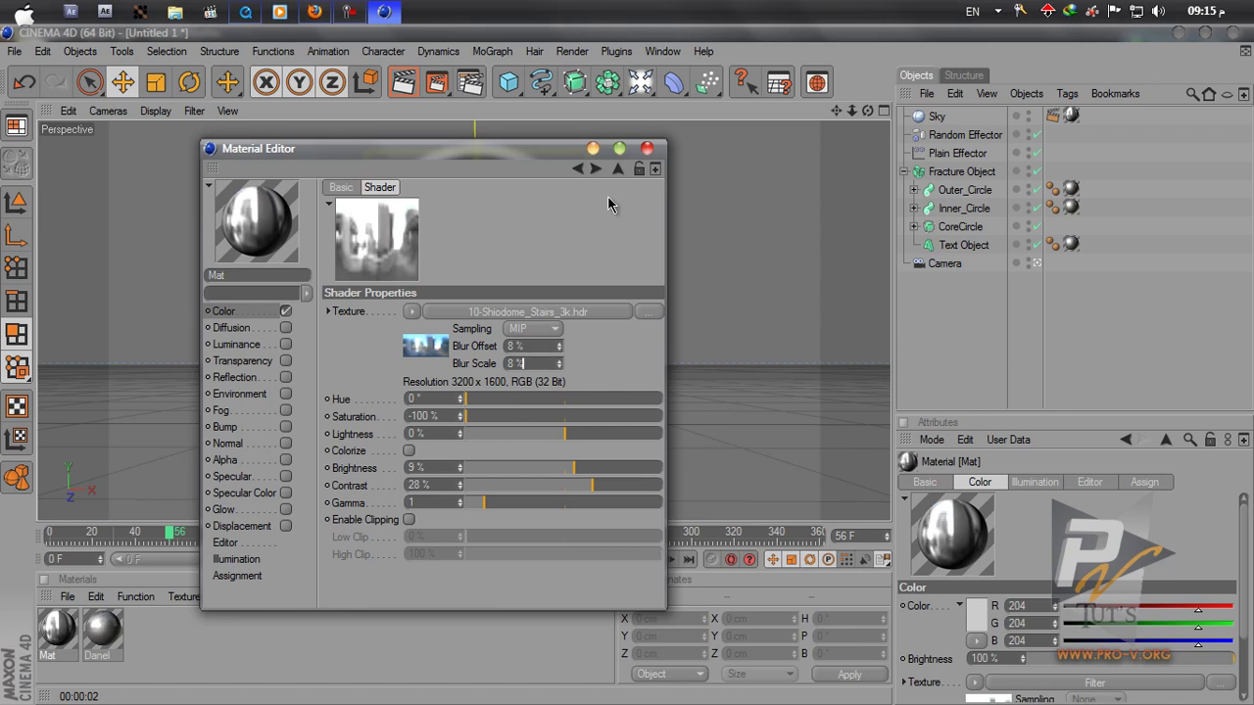
Step: Render the perspective view at frame 56, and render frame 25 of the animation in the Picture Viewer
{"action": "left_click", "coordinate": [647, 148]}
{"action": "left_click", "coordinate": [402, 82]}
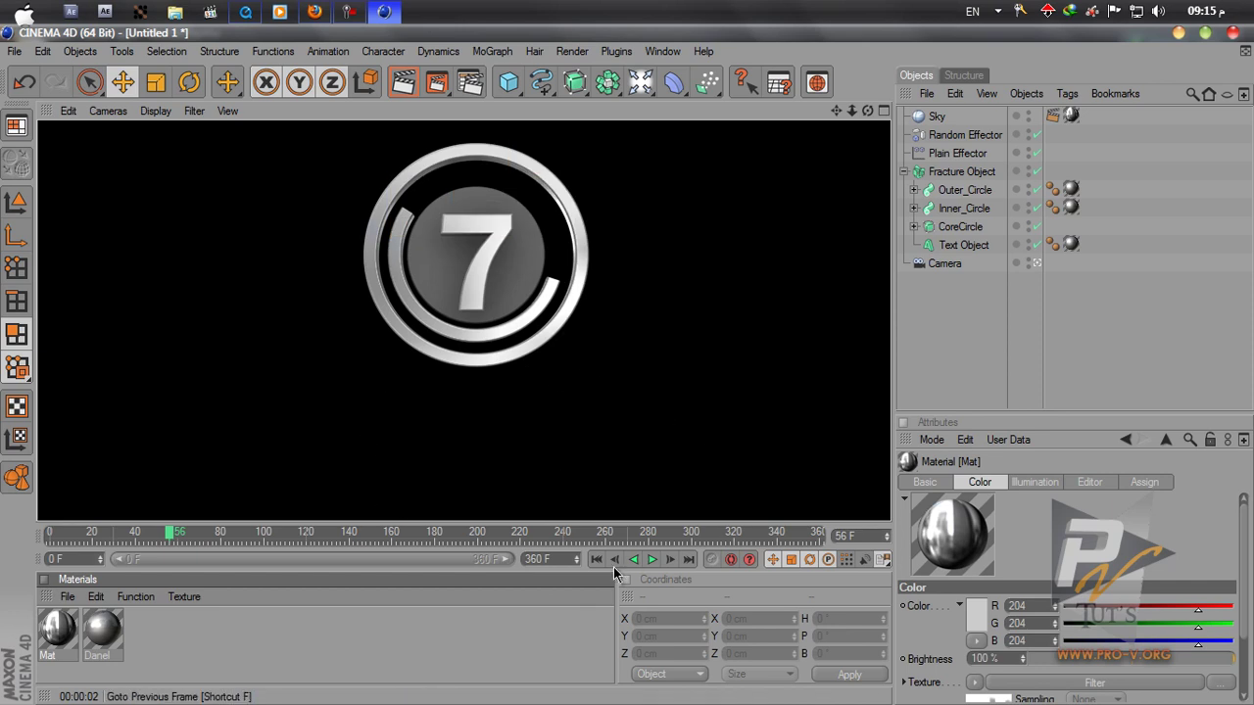
{"action": "left_click", "coordinate": [648, 560]}
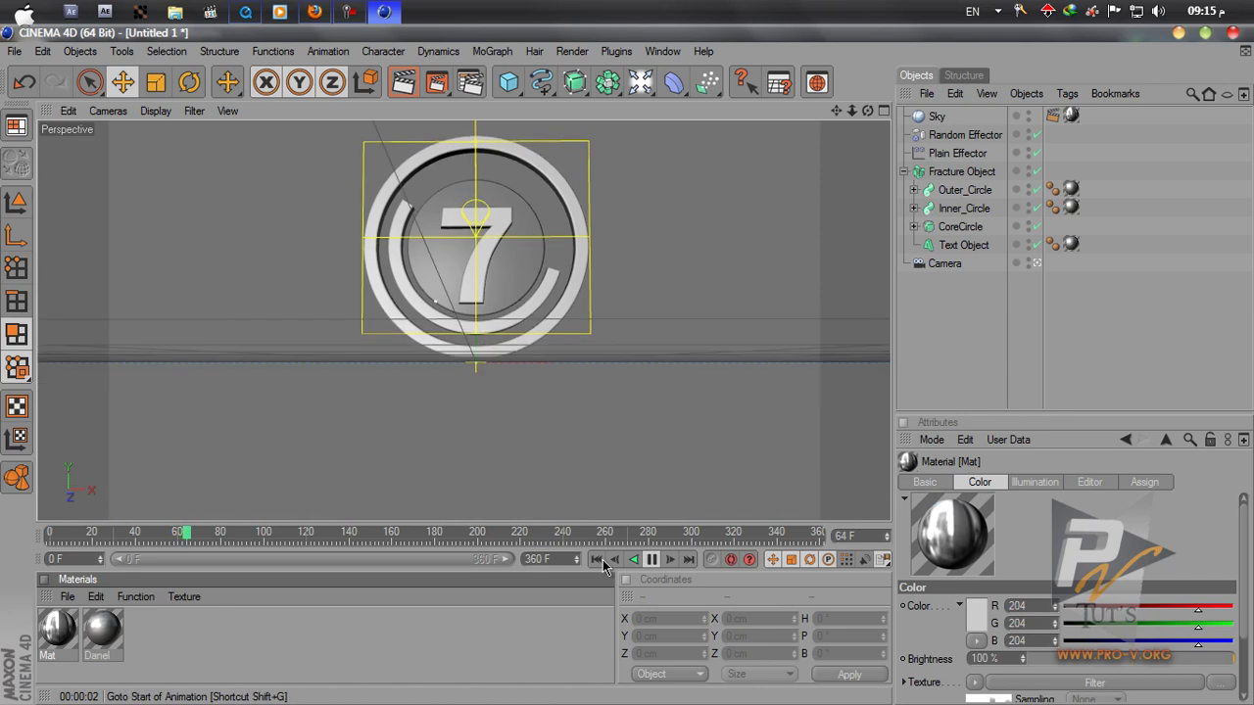
{"action": "left_click", "coordinate": [595, 559]}
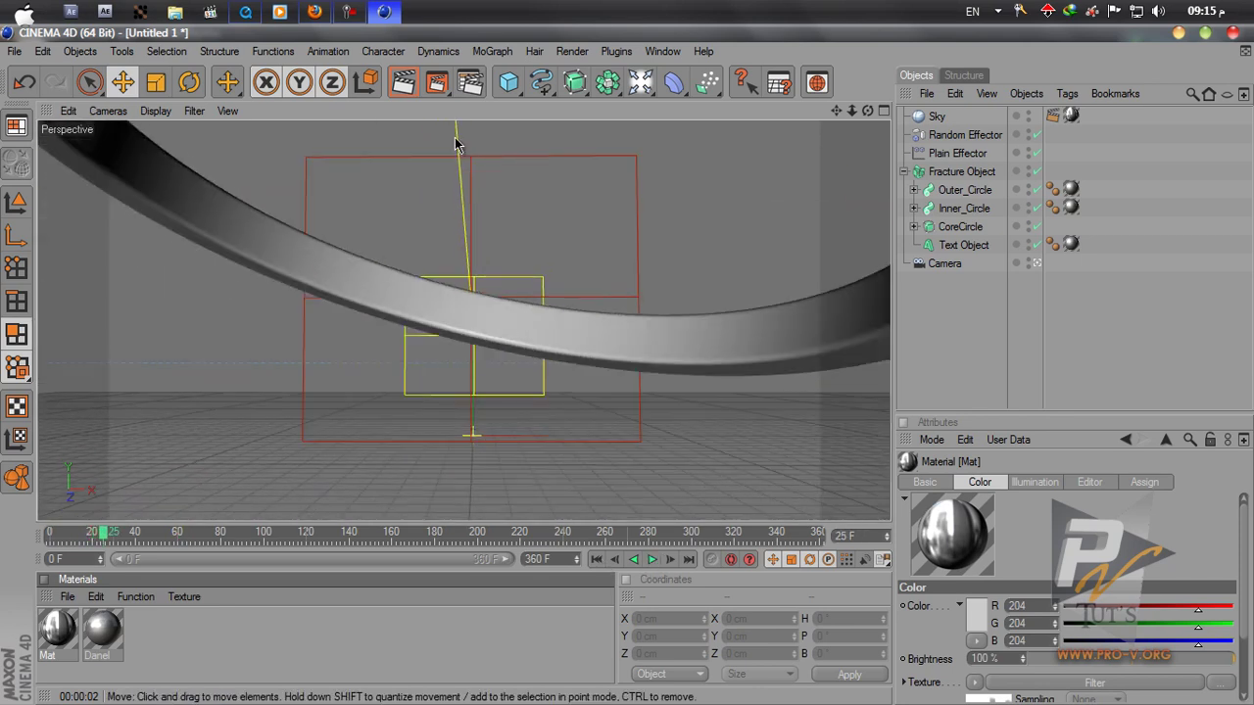
{"action": "left_click", "coordinate": [437, 82]}
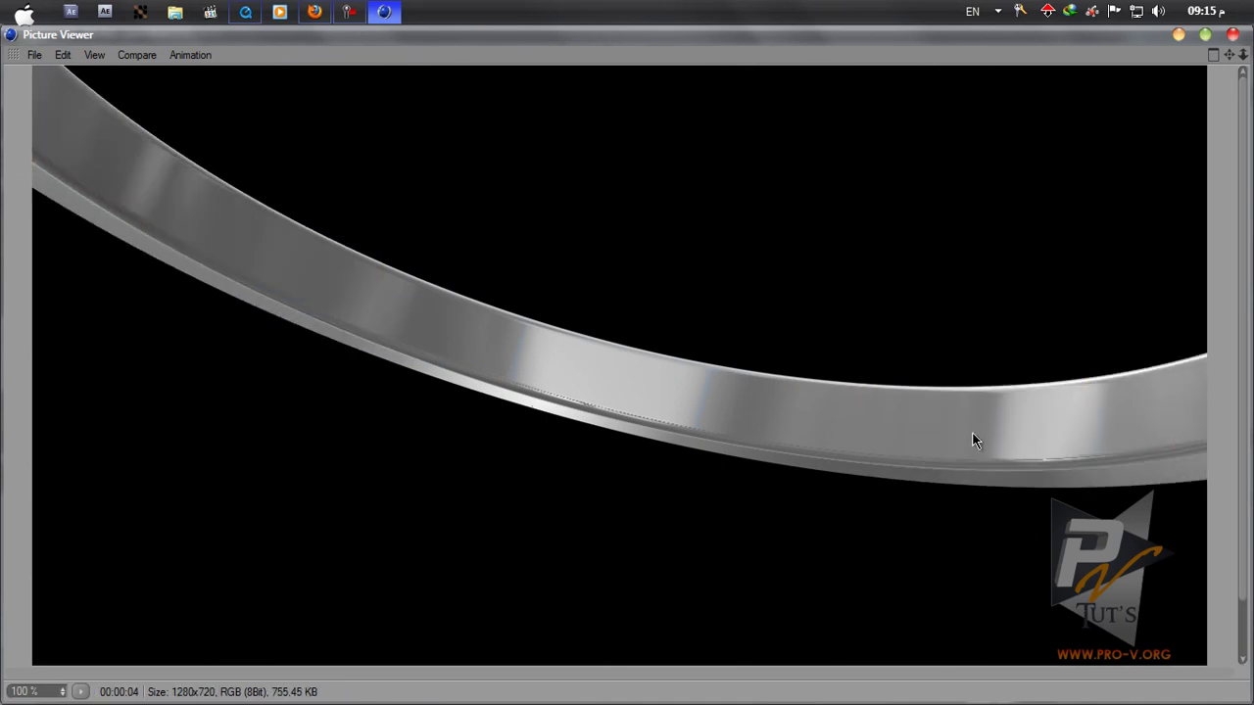
{"action": "left_click", "coordinate": [1232, 35]}
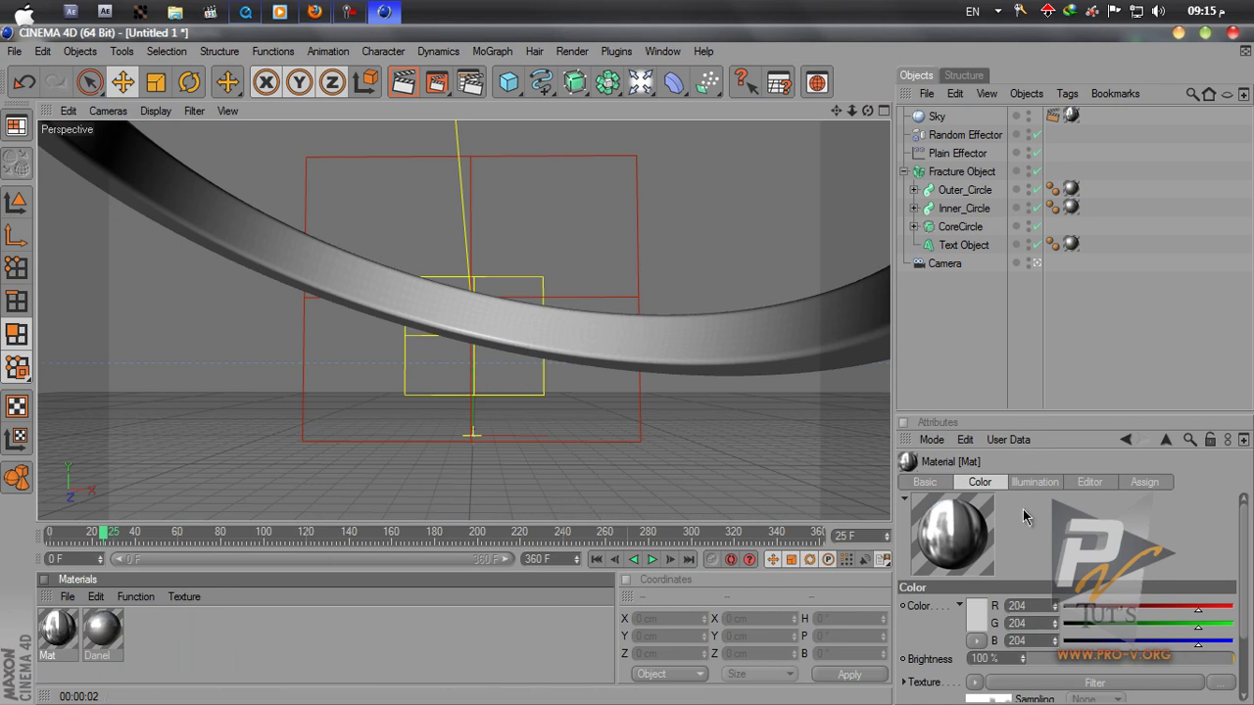
Step: Set the Mat material's HDR texture Blur Offset to 3% and Blur Scale to 2%, and render frame 25 in the Picture Viewer
{"action": "double_click", "coordinate": [57, 629]}
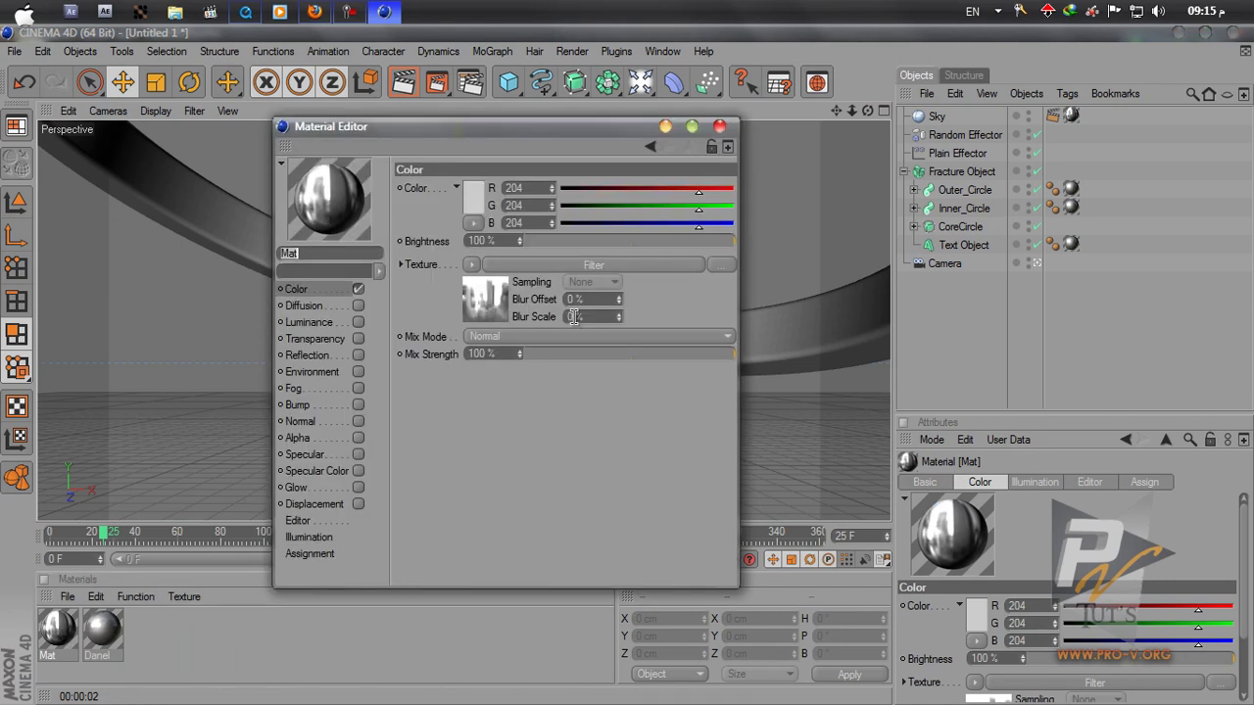
{"action": "left_click", "coordinate": [487, 286]}
{"action": "double_click", "coordinate": [607, 325]}
{"action": "type", "text": "3"}
{"action": "double_click", "coordinate": [619, 341]}
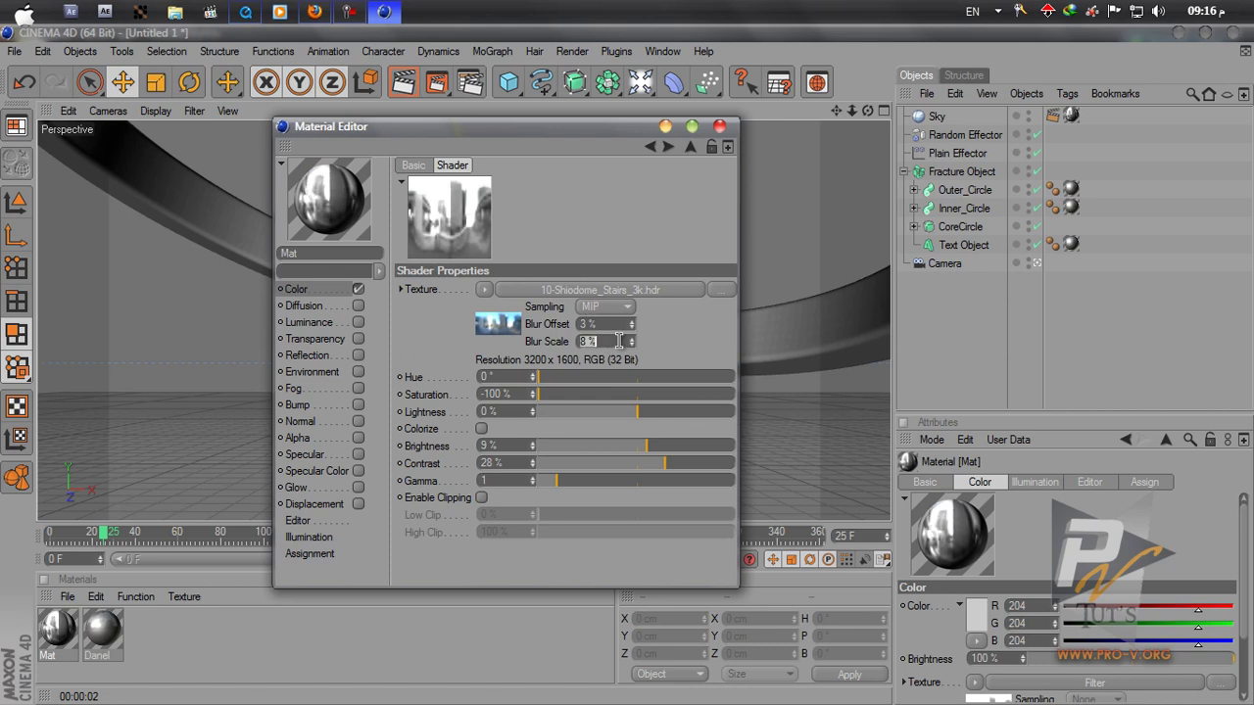
{"action": "type", "text": "2"}
{"action": "key", "text": "Return"}
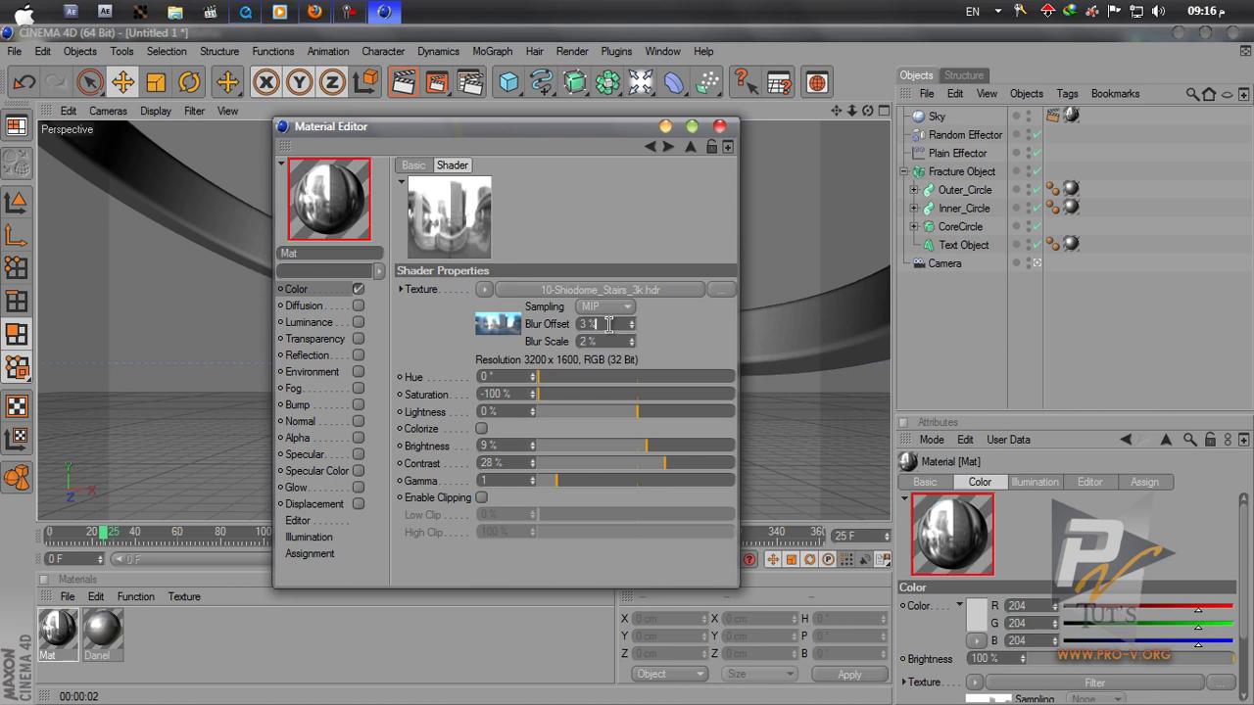
{"action": "left_click", "coordinate": [719, 126]}
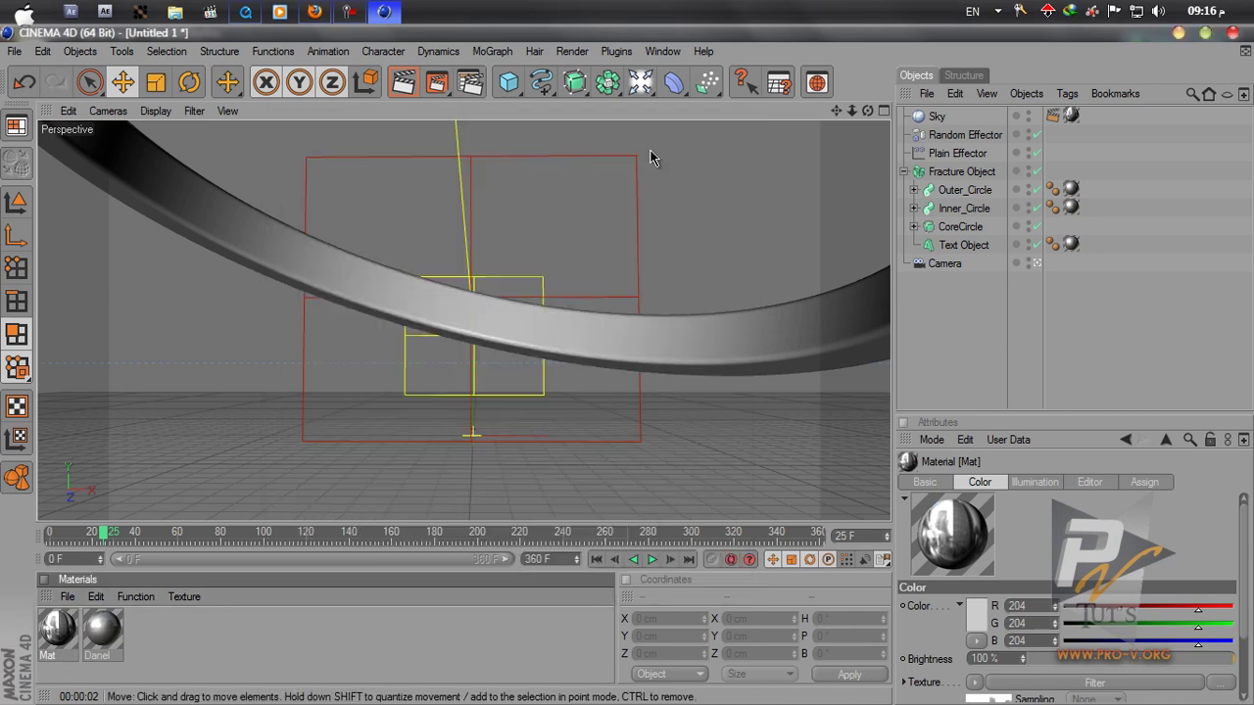
{"action": "left_click", "coordinate": [437, 82]}
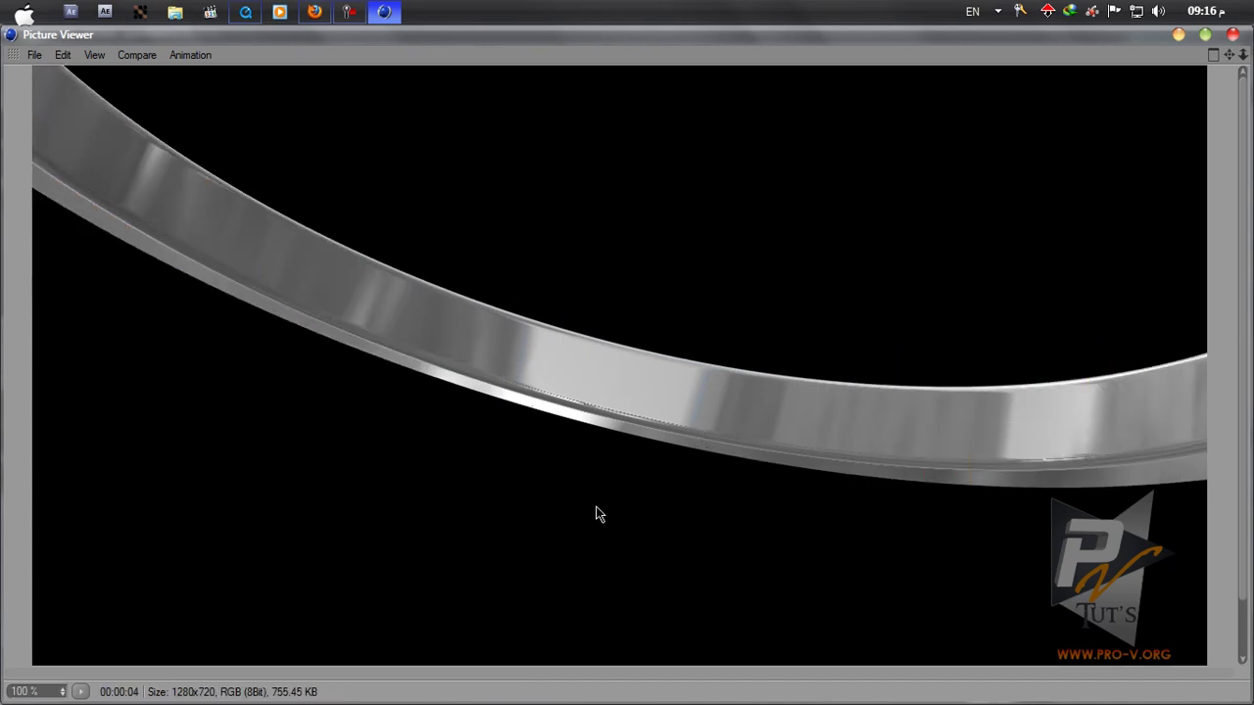
{"action": "left_click", "coordinate": [1232, 37]}
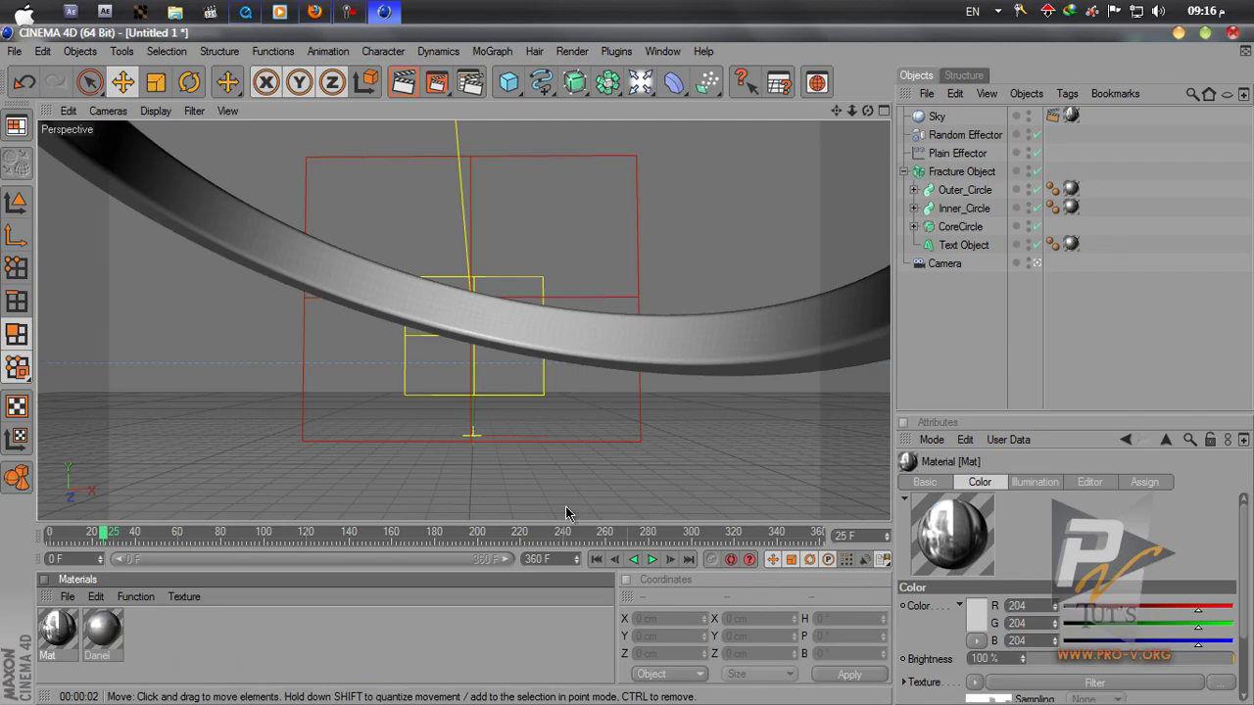
Step: Set the height of the Rectangle profile inside Outer_Circle to 107 cm
{"action": "mouse_move", "coordinate": [104, 537]}
{"action": "left_mouse_down"}
{"action": "mouse_move", "coordinate": [137, 538]}
{"action": "mouse_move", "coordinate": [119, 539]}
{"action": "left_mouse_up"}
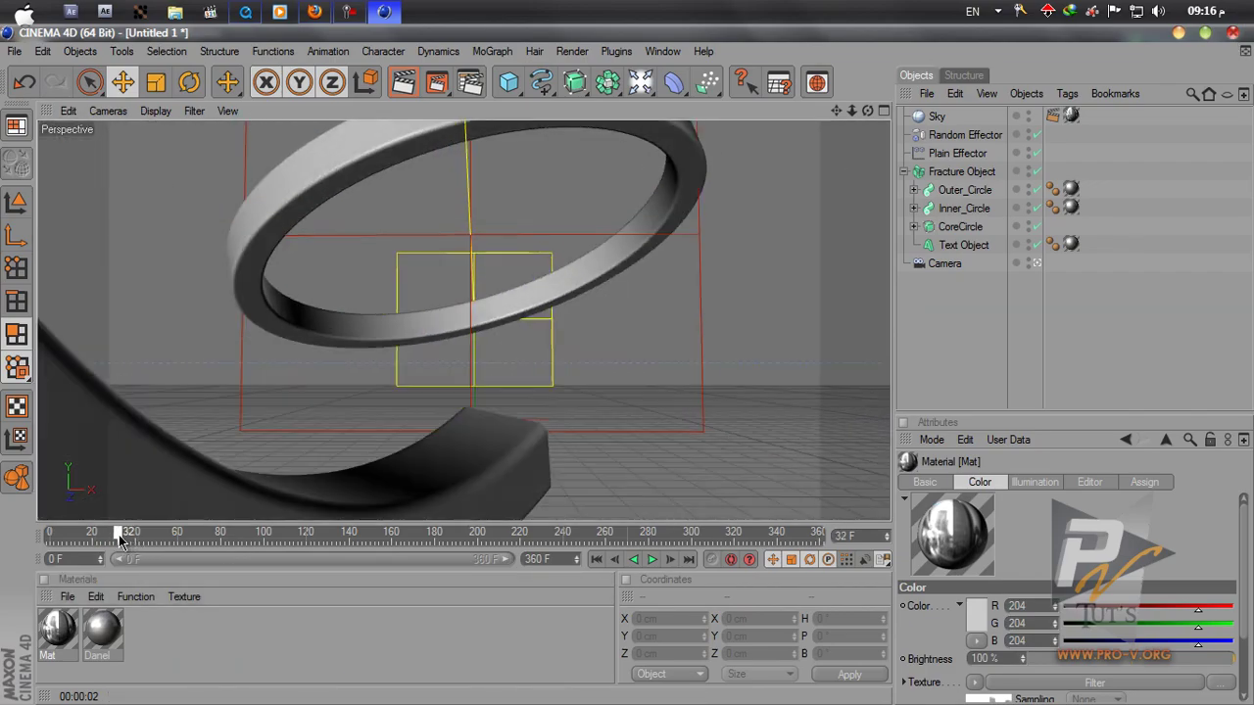
{"action": "left_click", "coordinate": [948, 191]}
{"action": "left_click", "coordinate": [914, 190]}
{"action": "left_click", "coordinate": [960, 226]}
{"action": "left_click", "coordinate": [971, 207]}
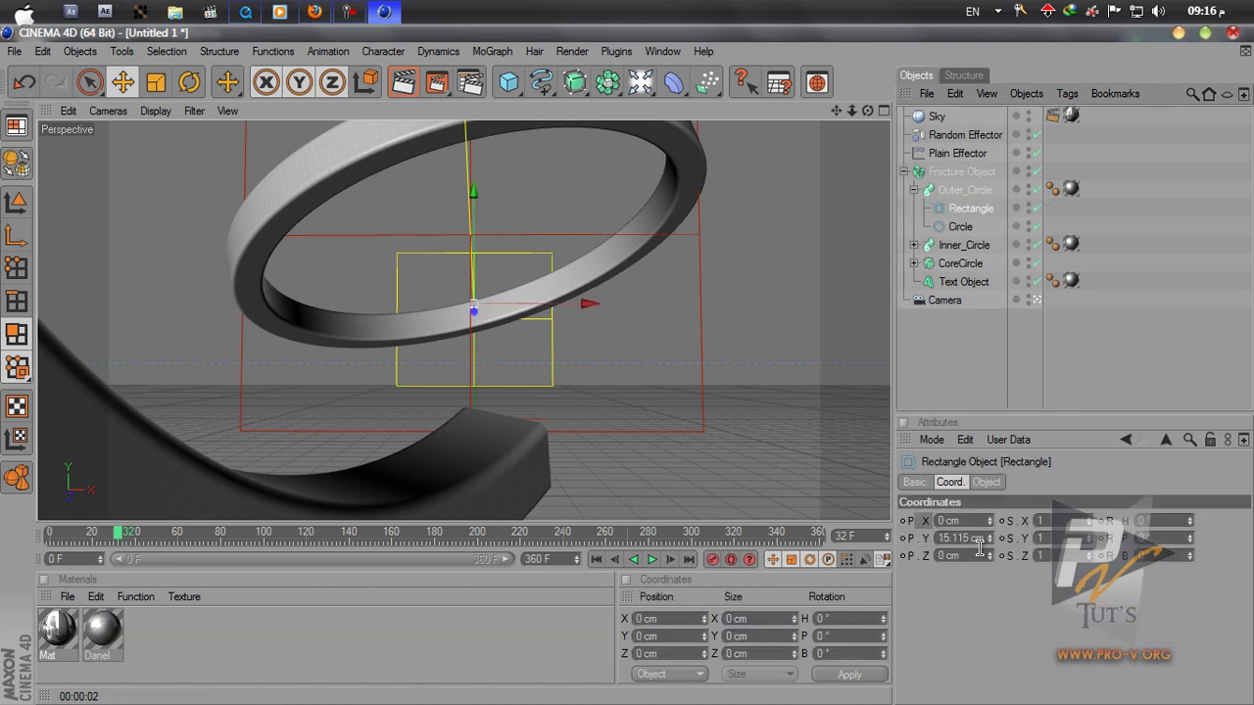
{"action": "left_click", "coordinate": [985, 482]}
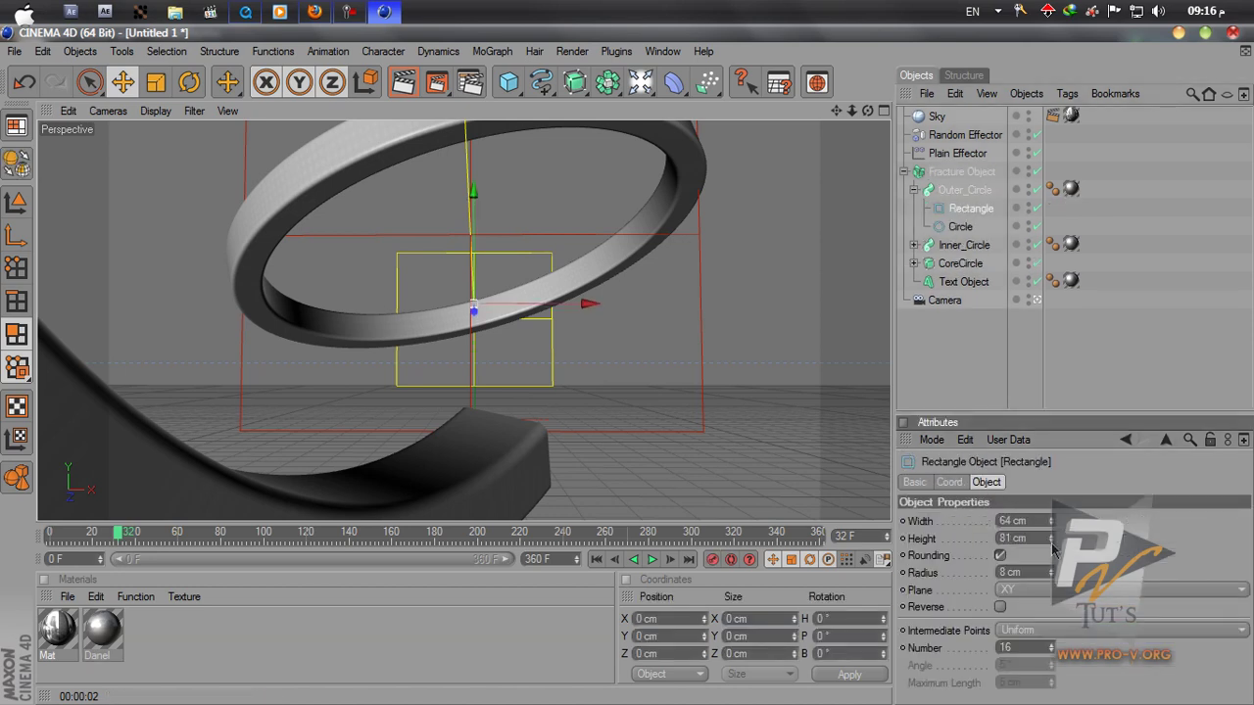
{"action": "left_click_drag", "start_coordinate": [1053, 535], "coordinate": [1049, 527]}
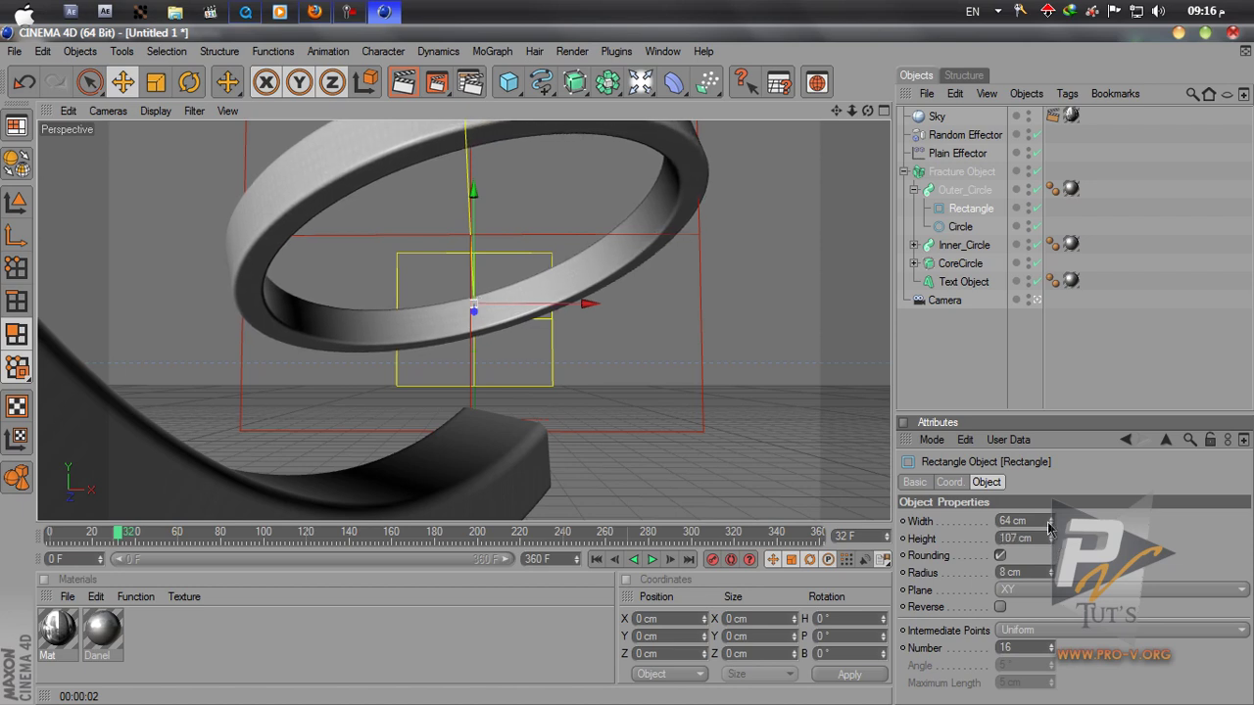
Step: Render frames 23 and 58 in the Picture Viewer to check the outer ring
{"action": "left_click_drag", "start_coordinate": [111, 541], "coordinate": [99, 542]}
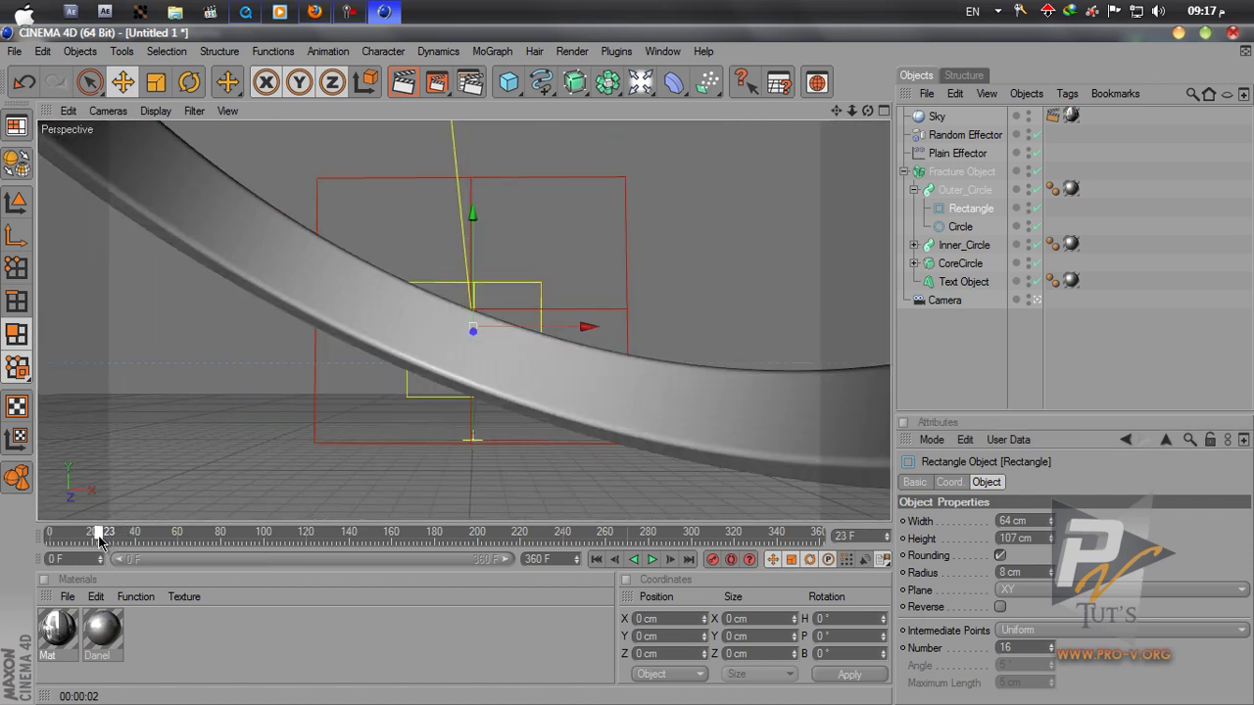
{"action": "left_click", "coordinate": [437, 83]}
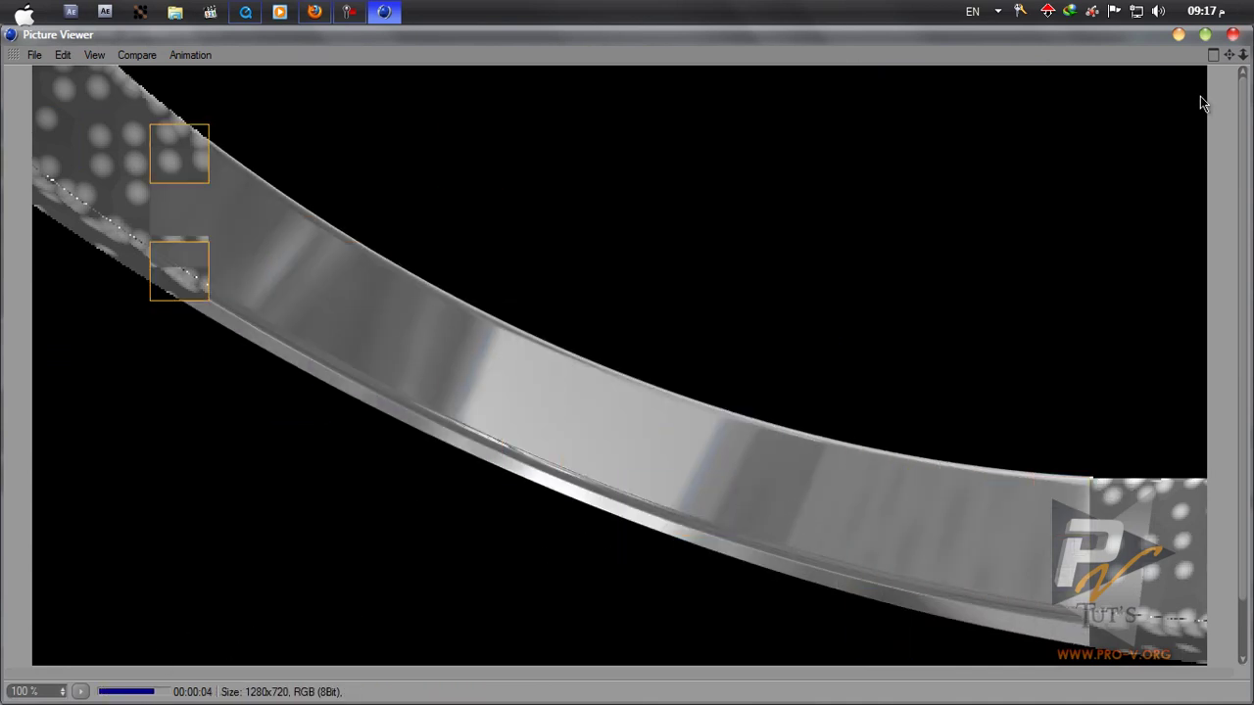
{"action": "key", "text": "shift+r"}
{"action": "left_click", "coordinate": [649, 433]}
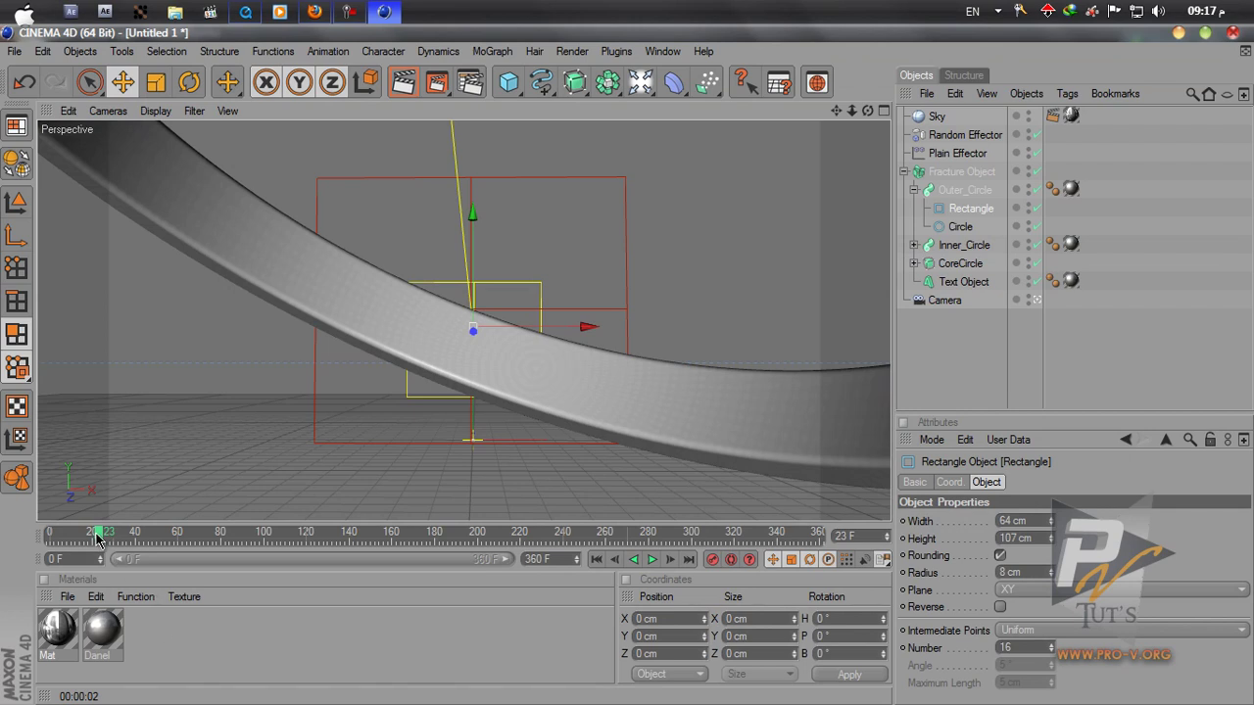
{"action": "left_click_drag", "start_coordinate": [96, 537], "coordinate": [176, 535]}
{"action": "left_click", "coordinate": [434, 86]}
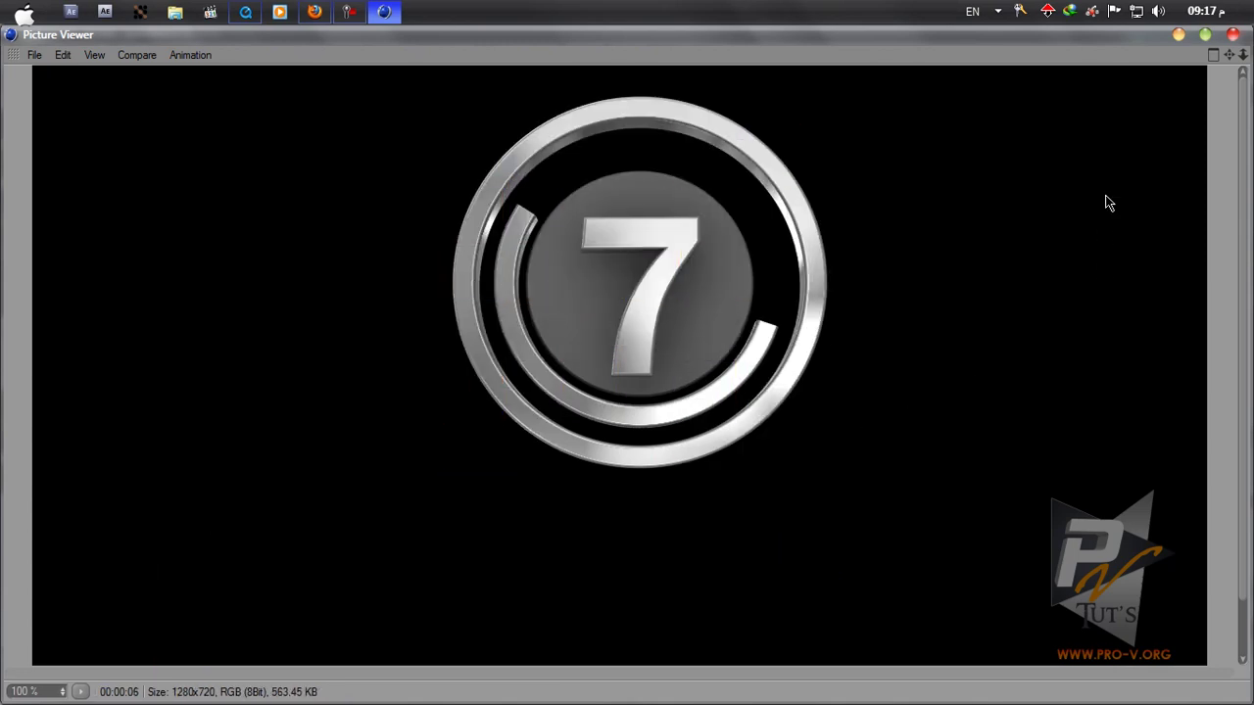
{"action": "left_click", "coordinate": [1231, 37]}
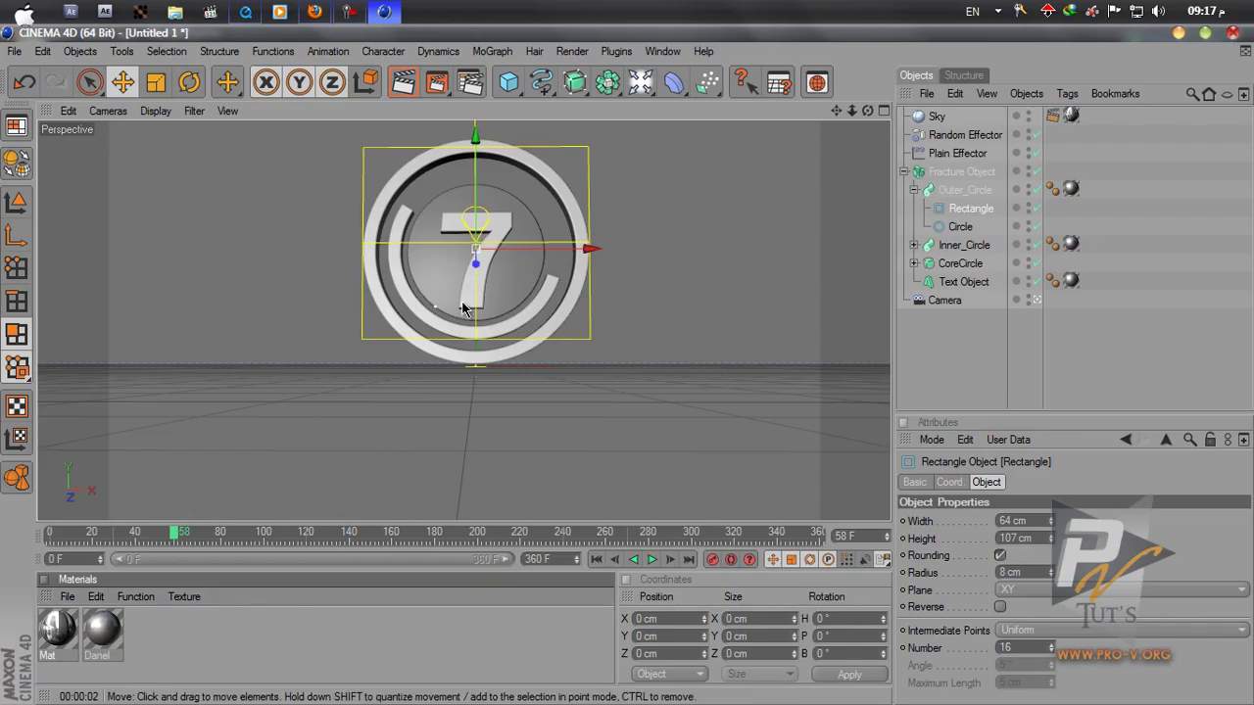
Step: Duplicate the Danel material and name the copy Core
{"action": "left_click", "coordinate": [114, 659]}
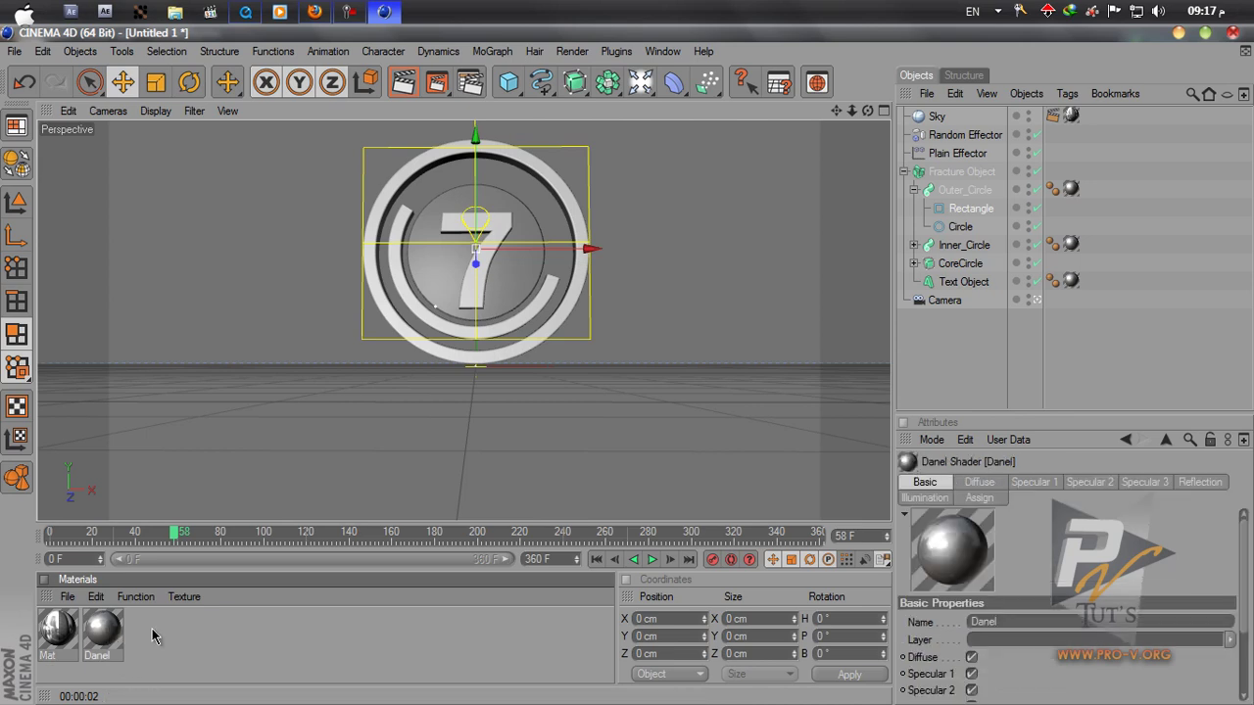
{"action": "left_click_drag", "start_coordinate": [111, 643], "coordinate": [147, 637], "text": "ctrl"}
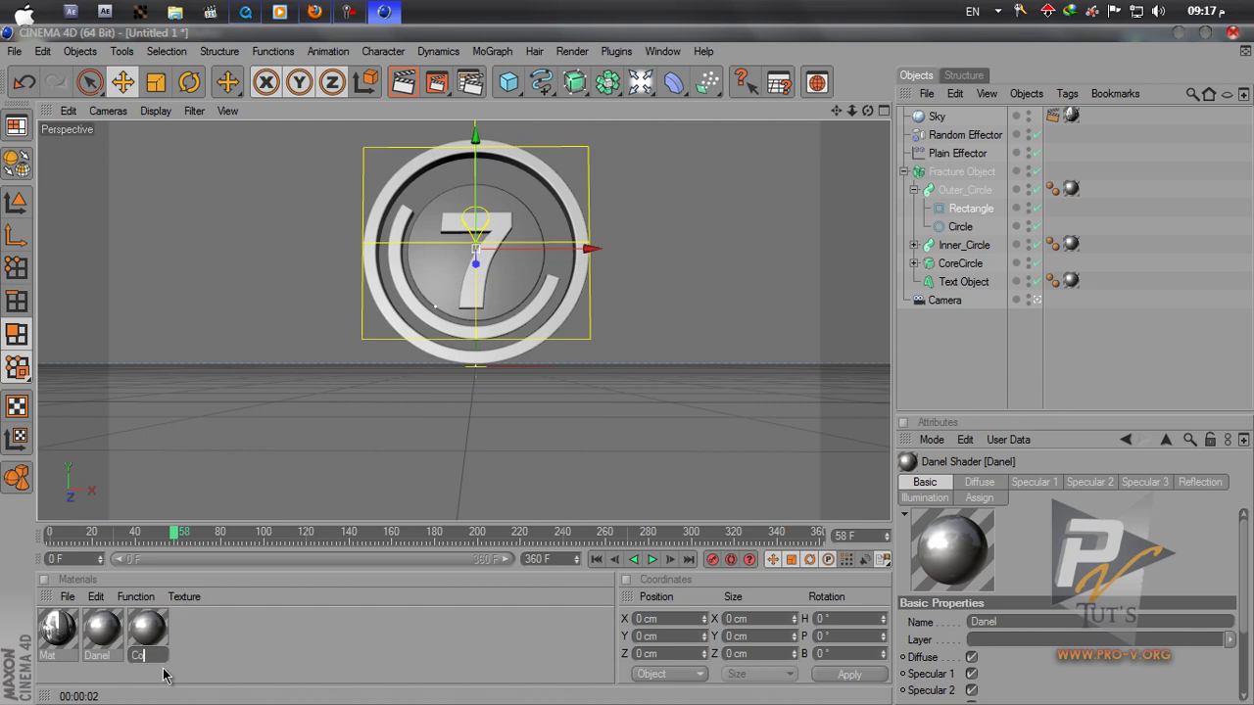
{"action": "key", "text": "Return"}
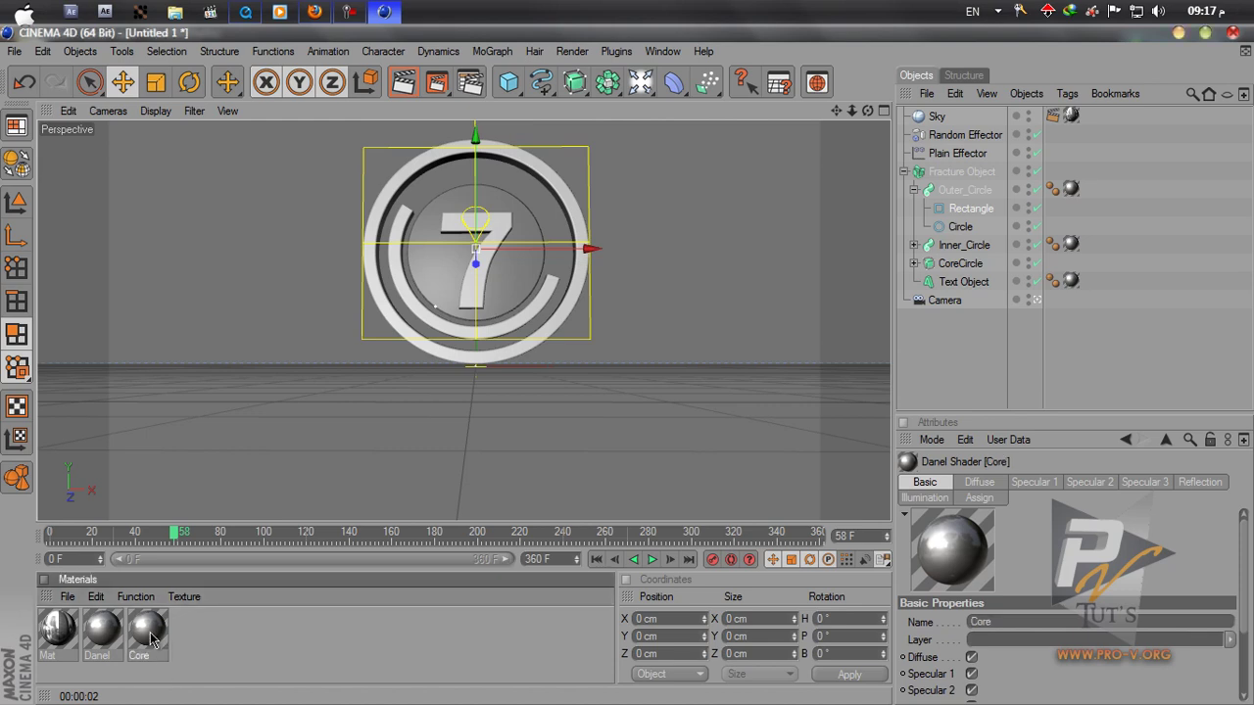
Step: Set the Core material's diffuse colour to dark red with R 180, G 0, B 0
{"action": "double_click", "coordinate": [157, 648]}
{"action": "left_click", "coordinate": [467, 196]}
{"action": "left_click_drag", "start_coordinate": [467, 196], "coordinate": [477, 175]}
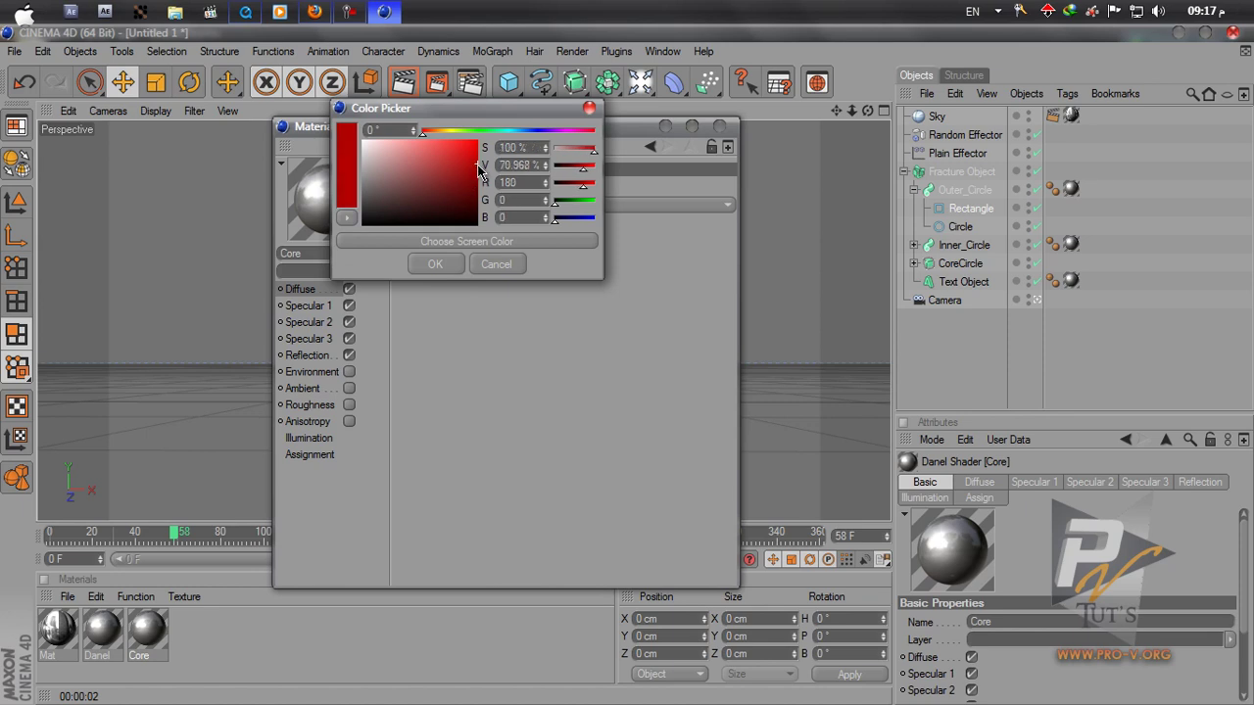
{"action": "left_click", "coordinate": [436, 265]}
Step: Set the Core material's Specular 2 colour to a light red
{"action": "left_click_drag", "start_coordinate": [507, 130], "coordinate": [800, 173]}
{"action": "left_click", "coordinate": [617, 347]}
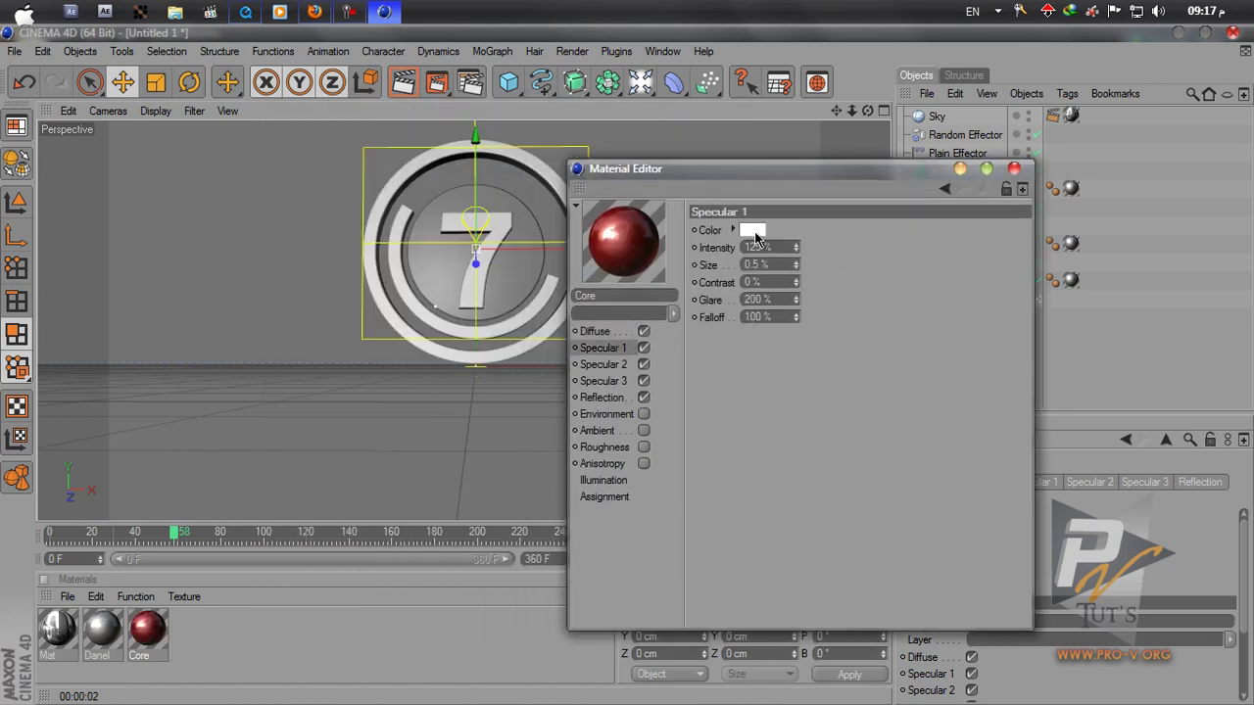
{"action": "left_click", "coordinate": [621, 370]}
{"action": "left_click", "coordinate": [755, 234]}
{"action": "left_click_drag", "start_coordinate": [709, 225], "coordinate": [706, 196]}
{"action": "left_click", "coordinate": [719, 308]}
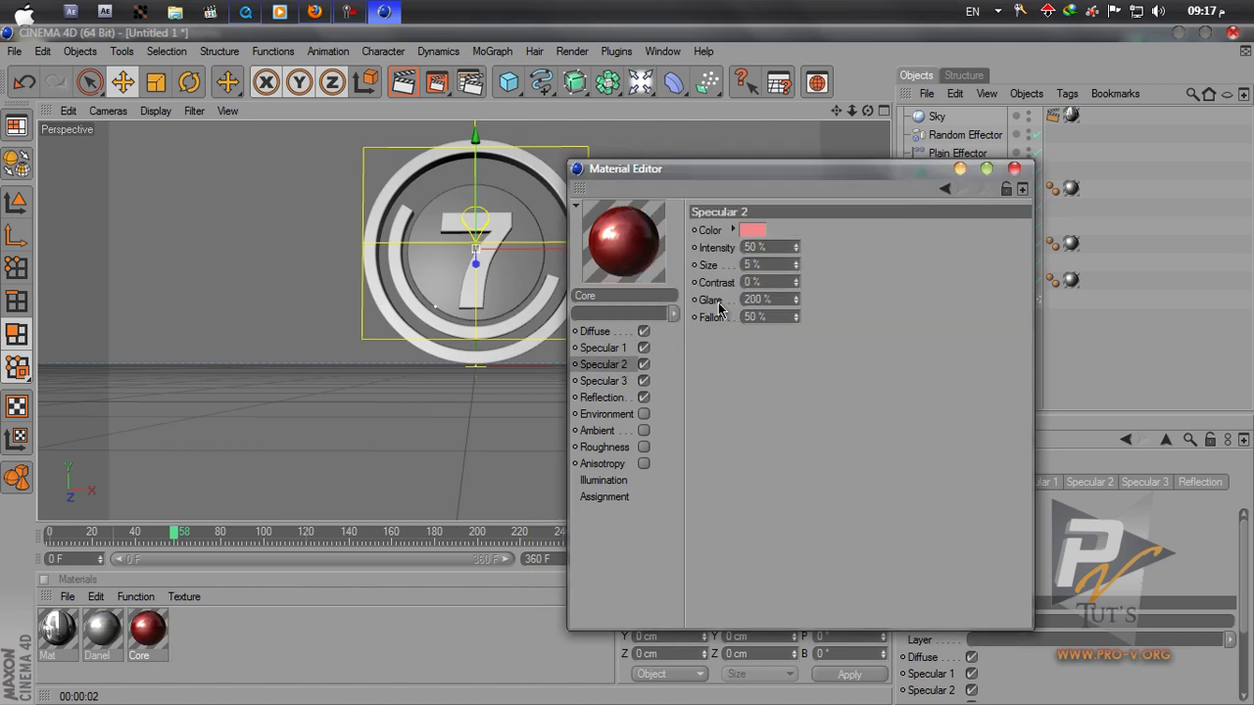
Step: Set the Core material's Specular 3 colour to white
{"action": "left_click", "coordinate": [608, 381]}
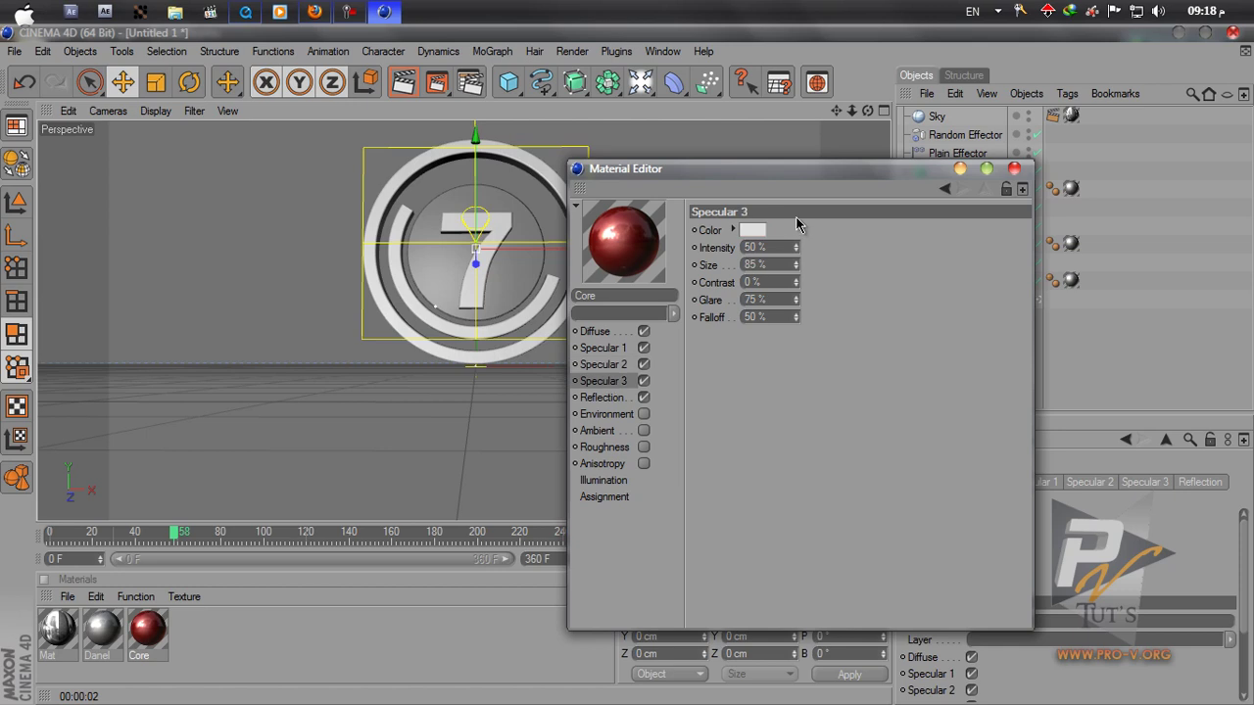
{"action": "left_click", "coordinate": [754, 231]}
{"action": "left_click", "coordinate": [725, 306]}
{"action": "left_click", "coordinate": [1015, 169]}
Step: Apply the Core material to CoreCircle and render frame 58 in the Picture Viewer
{"action": "left_click_drag", "start_coordinate": [139, 642], "coordinate": [962, 265]}
{"action": "left_click", "coordinate": [973, 346]}
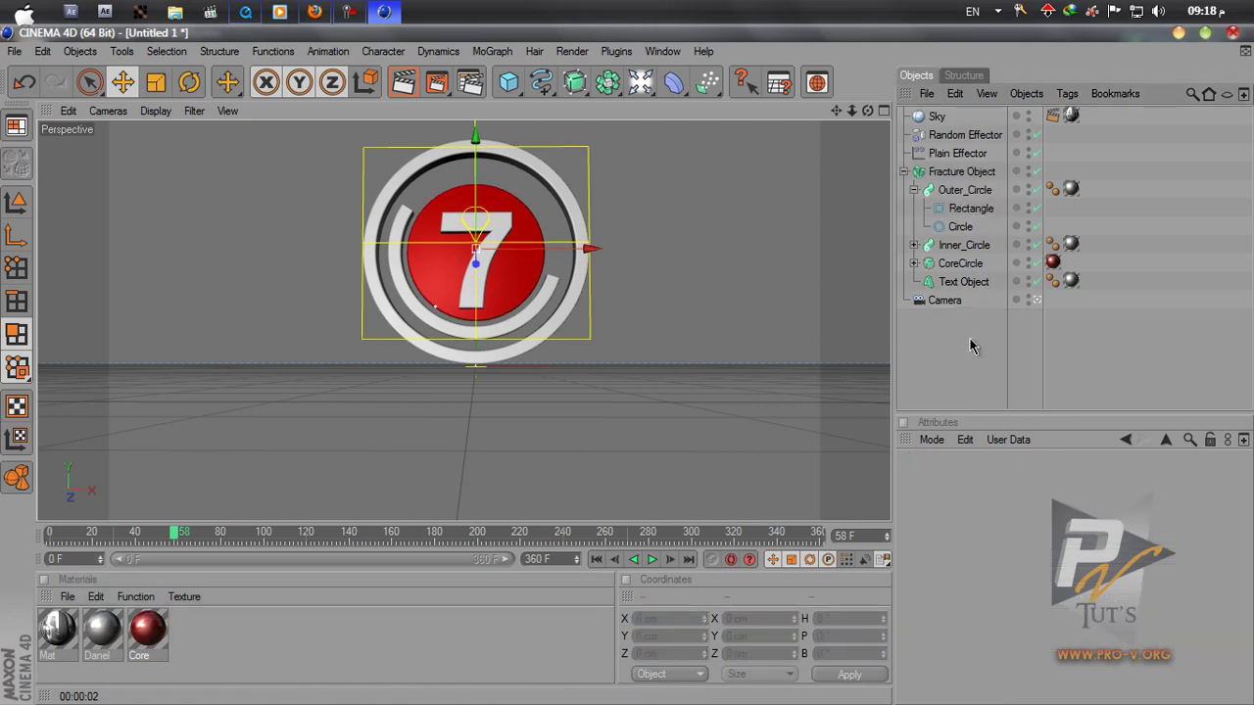
{"action": "left_click", "coordinate": [438, 85]}
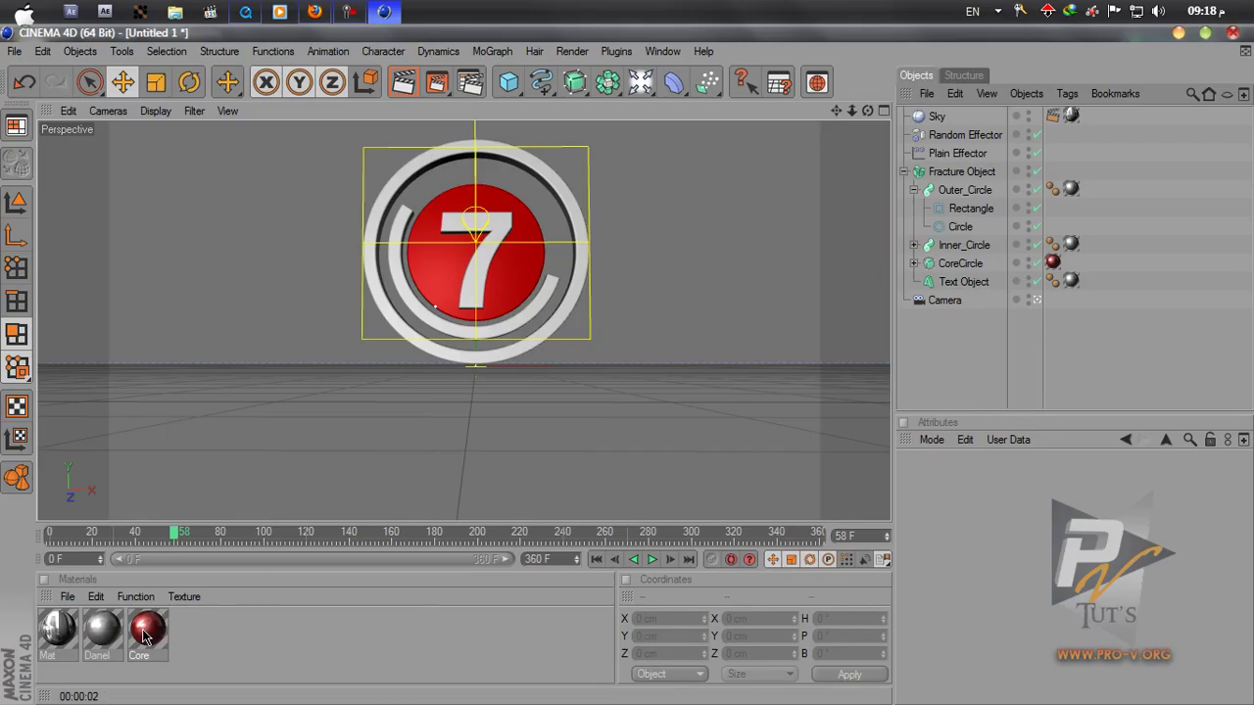
Step: Set the Core material's reflection Intensity to 5% and Edge Intensity to 20%, and render frame 58 in the Picture Viewer
{"action": "double_click", "coordinate": [144, 632]}
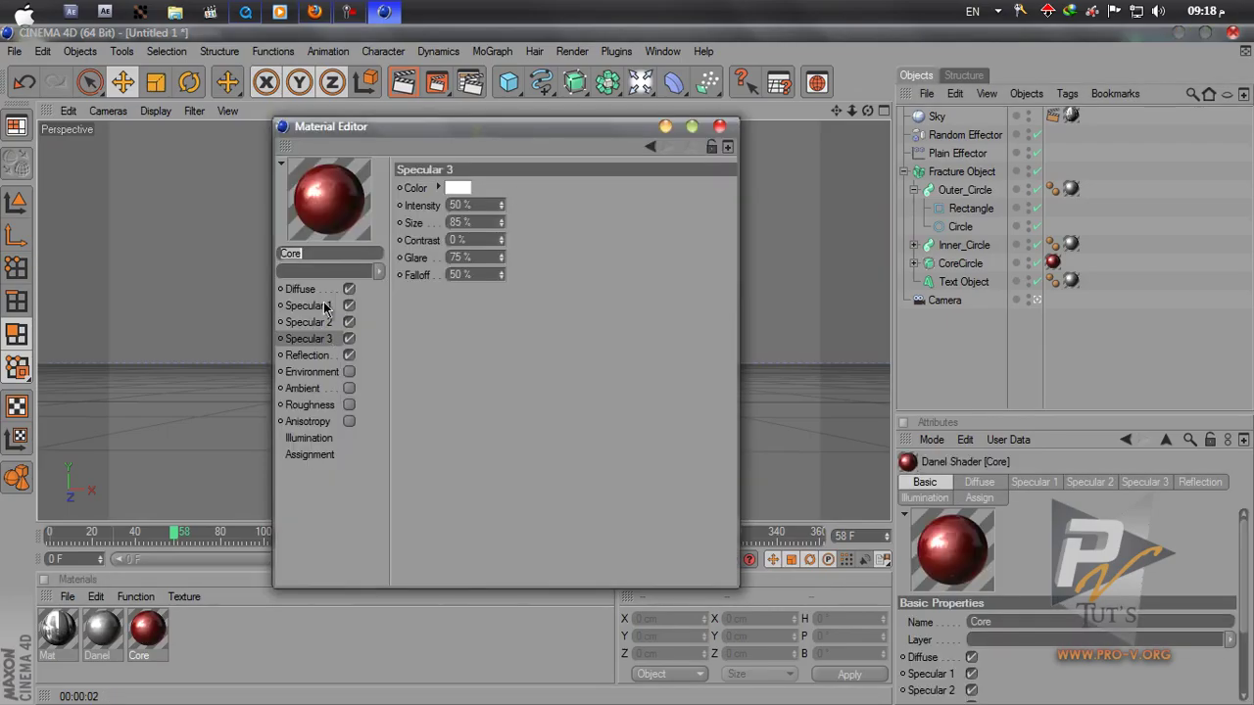
{"action": "left_click", "coordinate": [309, 355]}
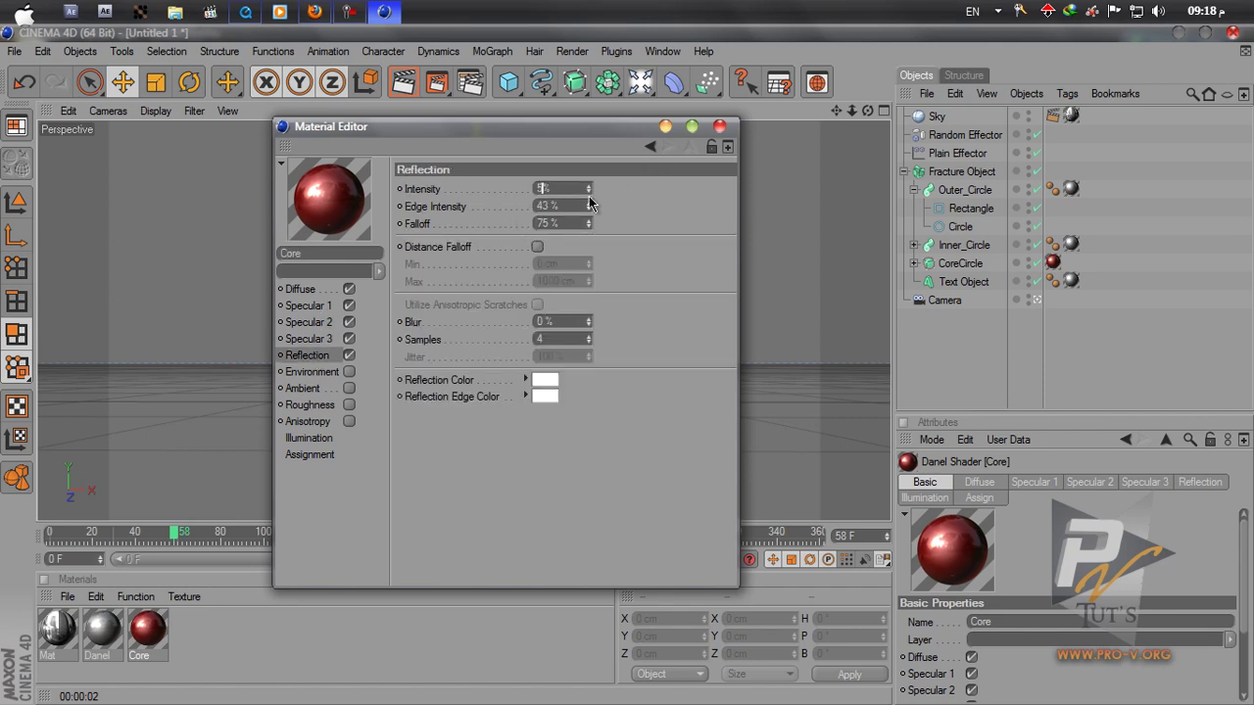
{"action": "double_click", "coordinate": [556, 207]}
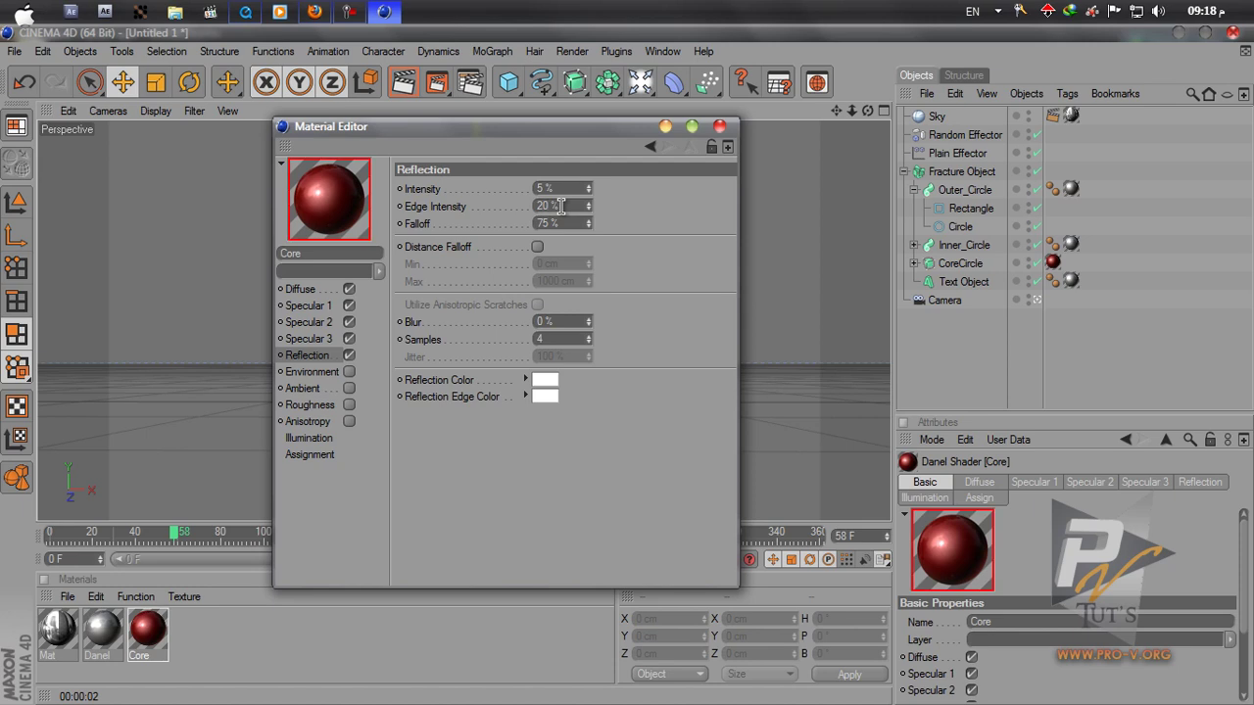
{"action": "left_click", "coordinate": [719, 128]}
{"action": "left_click", "coordinate": [437, 82]}
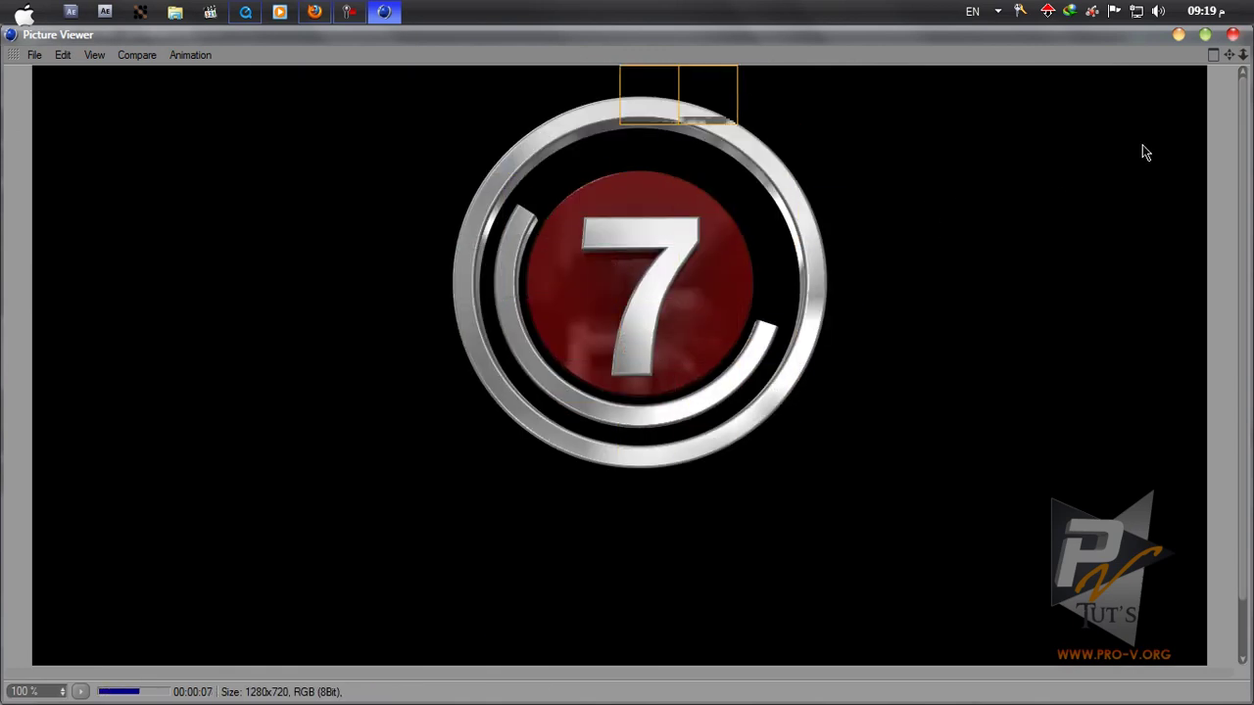
{"action": "left_click", "coordinate": [1234, 36]}
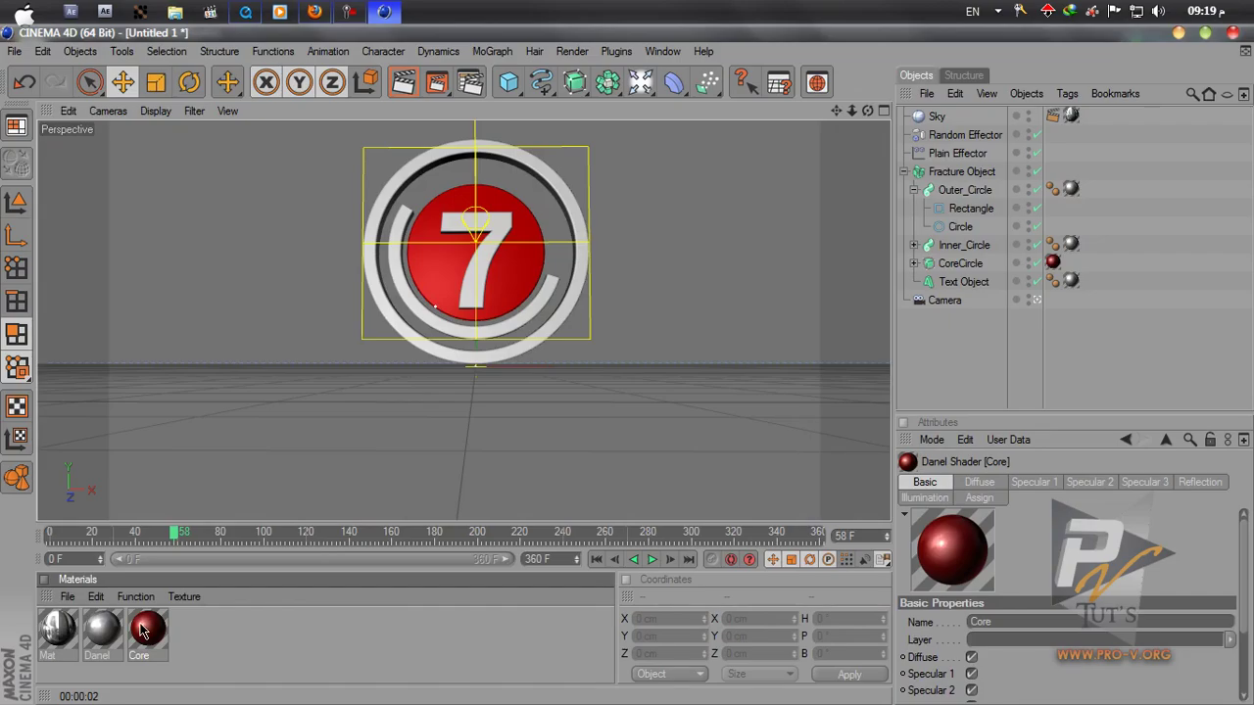
Step: Set the Core material's Diffuse colour to a brighter red with RGB 246, 43, 43
{"action": "double_click", "coordinate": [143, 630]}
{"action": "left_click", "coordinate": [324, 289]}
{"action": "left_click", "coordinate": [474, 186]}
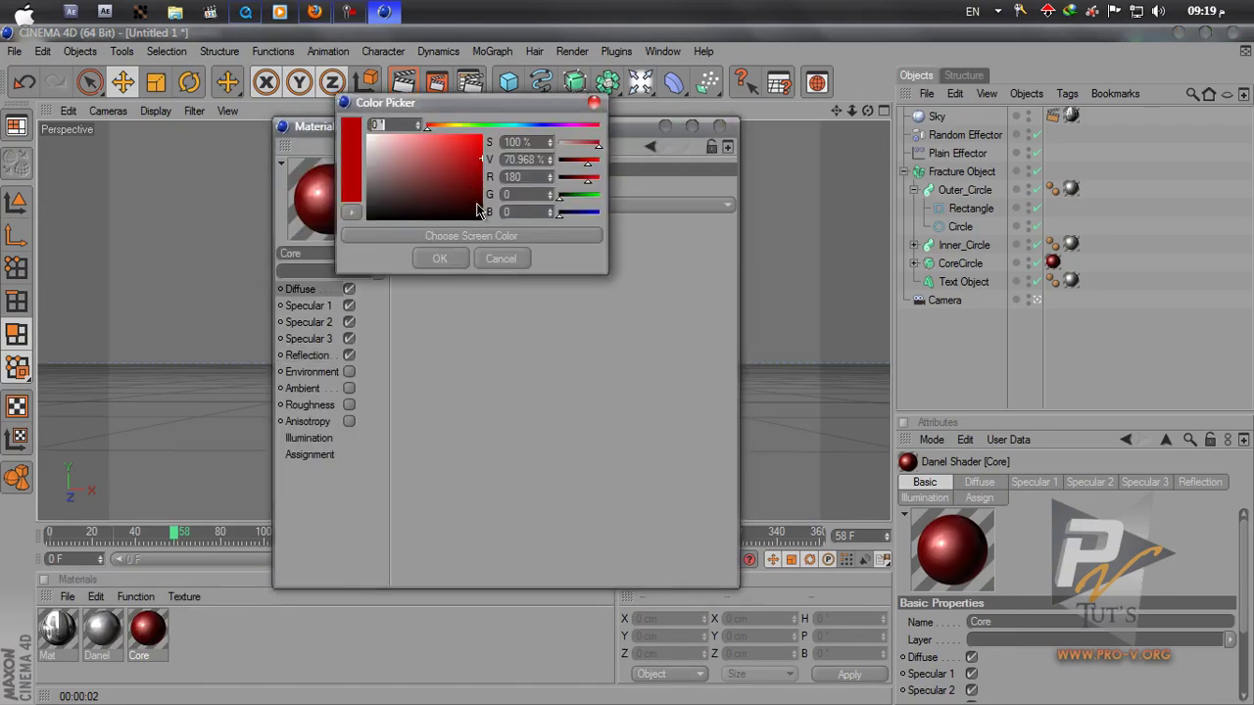
{"action": "left_click_drag", "start_coordinate": [464, 167], "coordinate": [463, 143]}
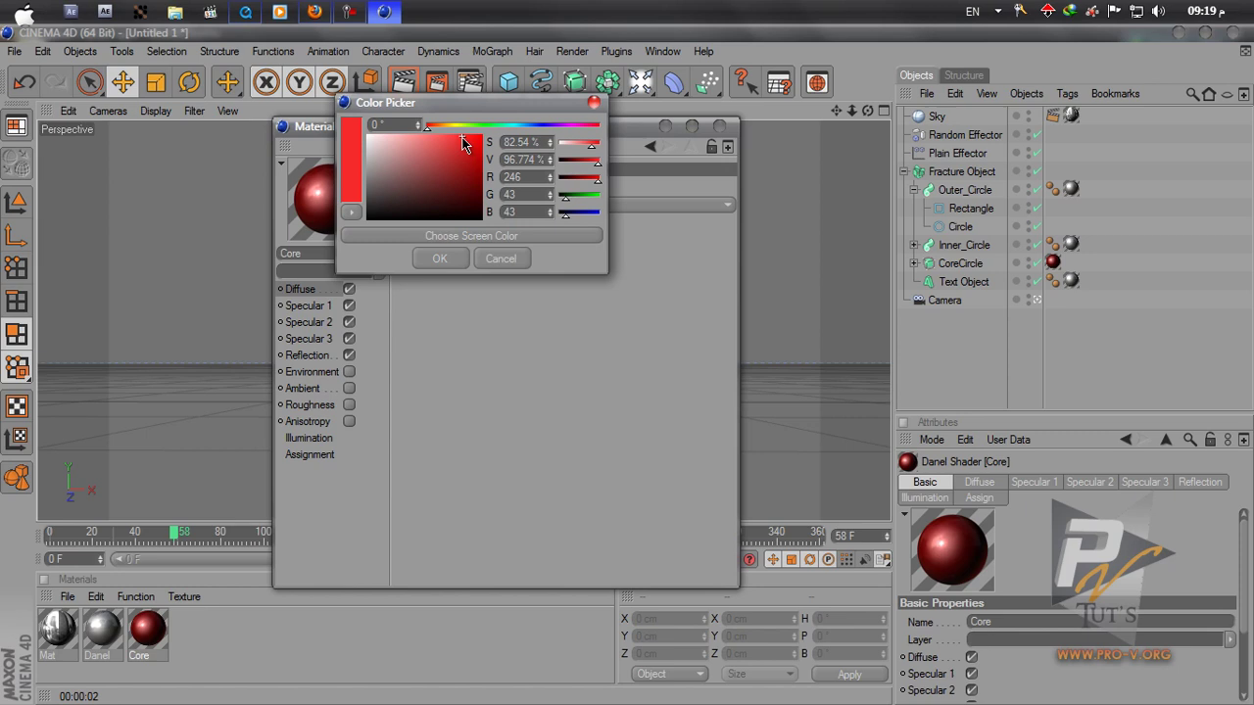
{"action": "left_click", "coordinate": [443, 259]}
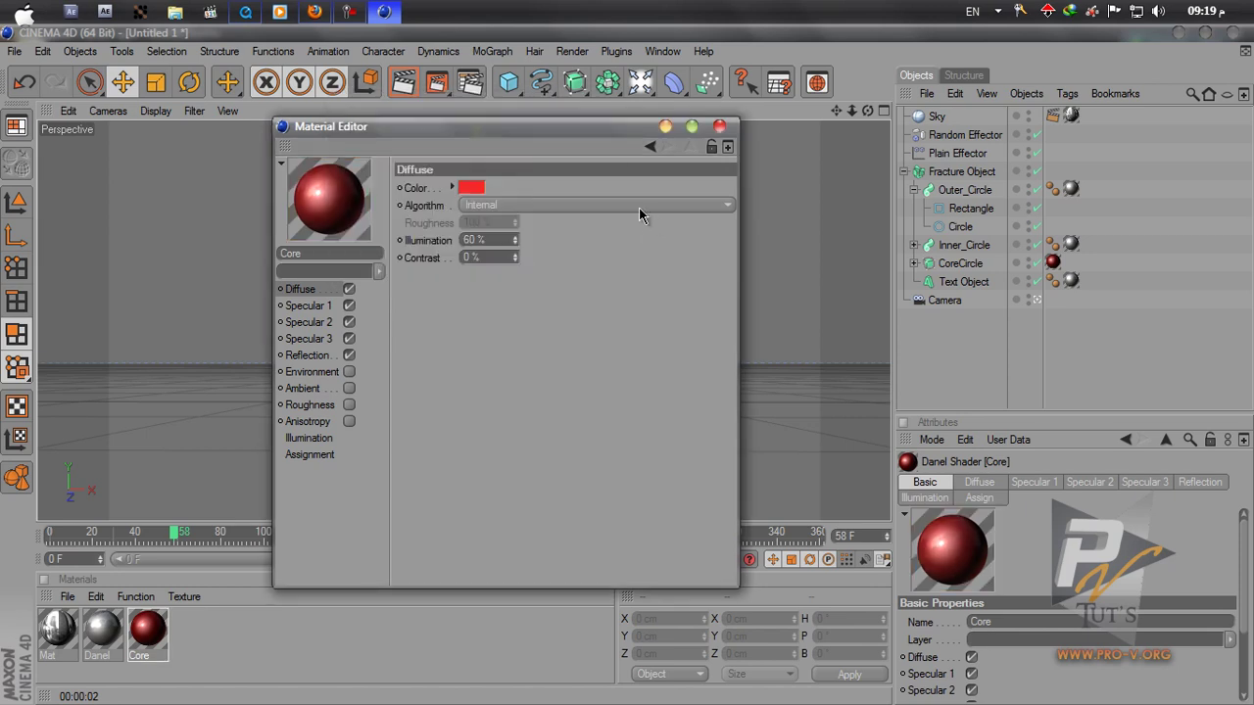
Step: Set the Core material's Specular 3 colour to pure red and render frame 58 in the Picture Viewer
{"action": "left_click", "coordinate": [314, 306]}
{"action": "left_click", "coordinate": [312, 322]}
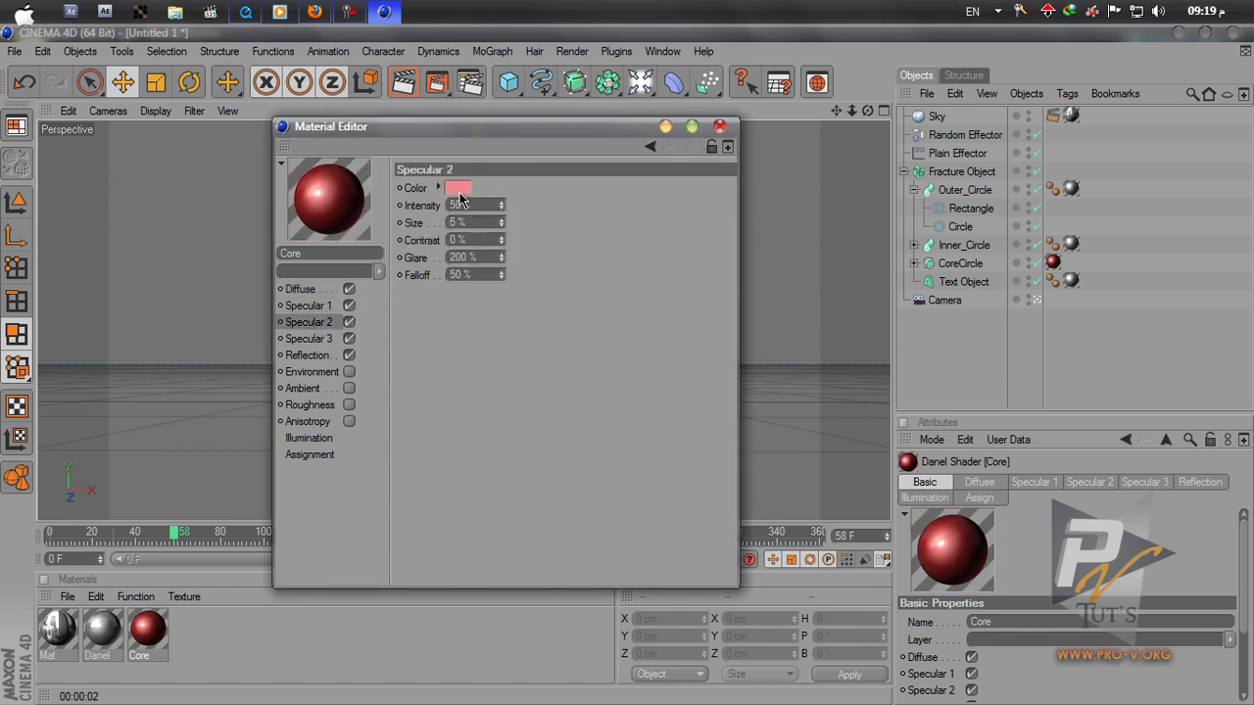
{"action": "left_click", "coordinate": [324, 339]}
{"action": "left_click", "coordinate": [461, 191]}
{"action": "left_click", "coordinate": [498, 143]}
{"action": "left_click", "coordinate": [423, 259]}
{"action": "left_click", "coordinate": [720, 128]}
{"action": "left_click", "coordinate": [437, 82]}
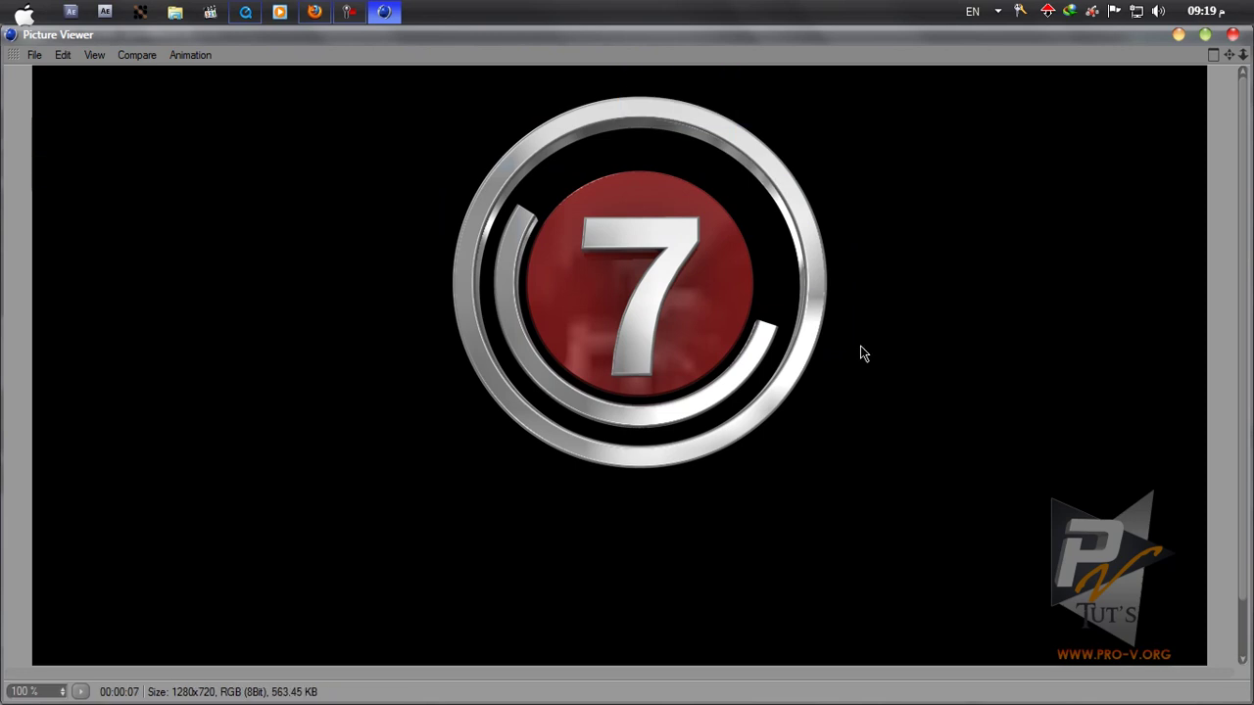
{"action": "left_click", "coordinate": [1232, 35]}
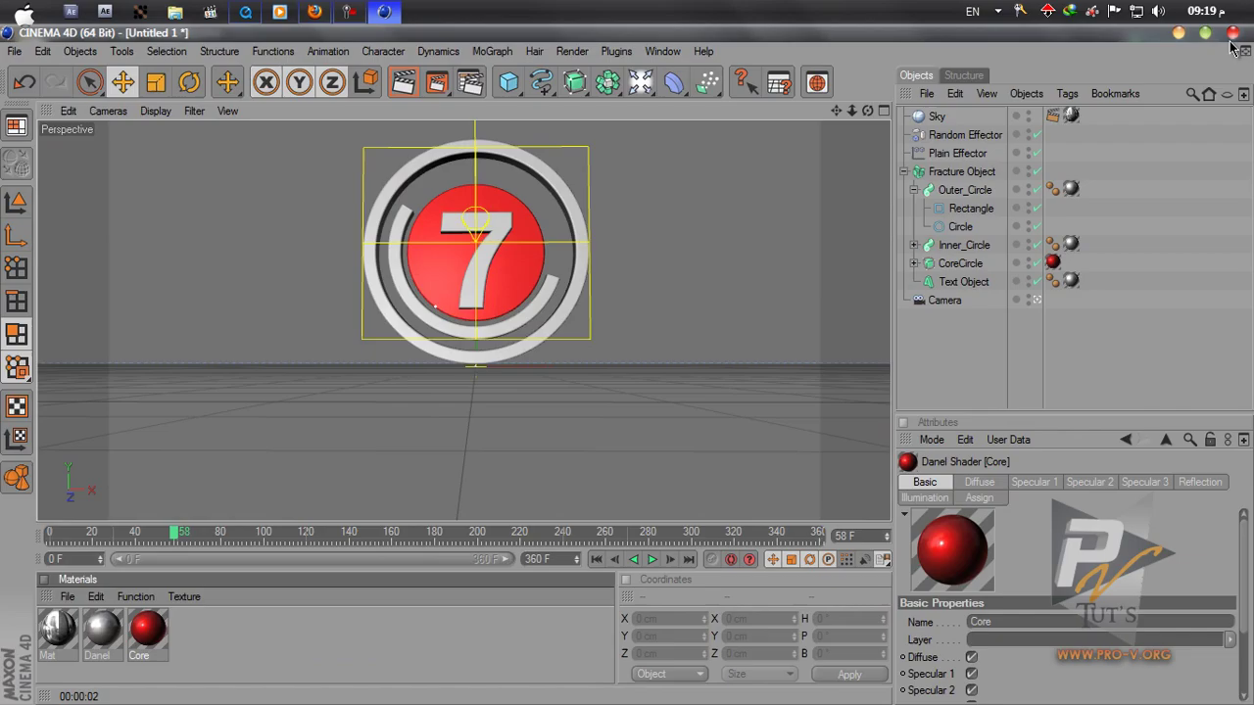
Step: Set the Core material's Diffuse colour to a light red with RGB 255, 95, 95
{"action": "double_click", "coordinate": [160, 637]}
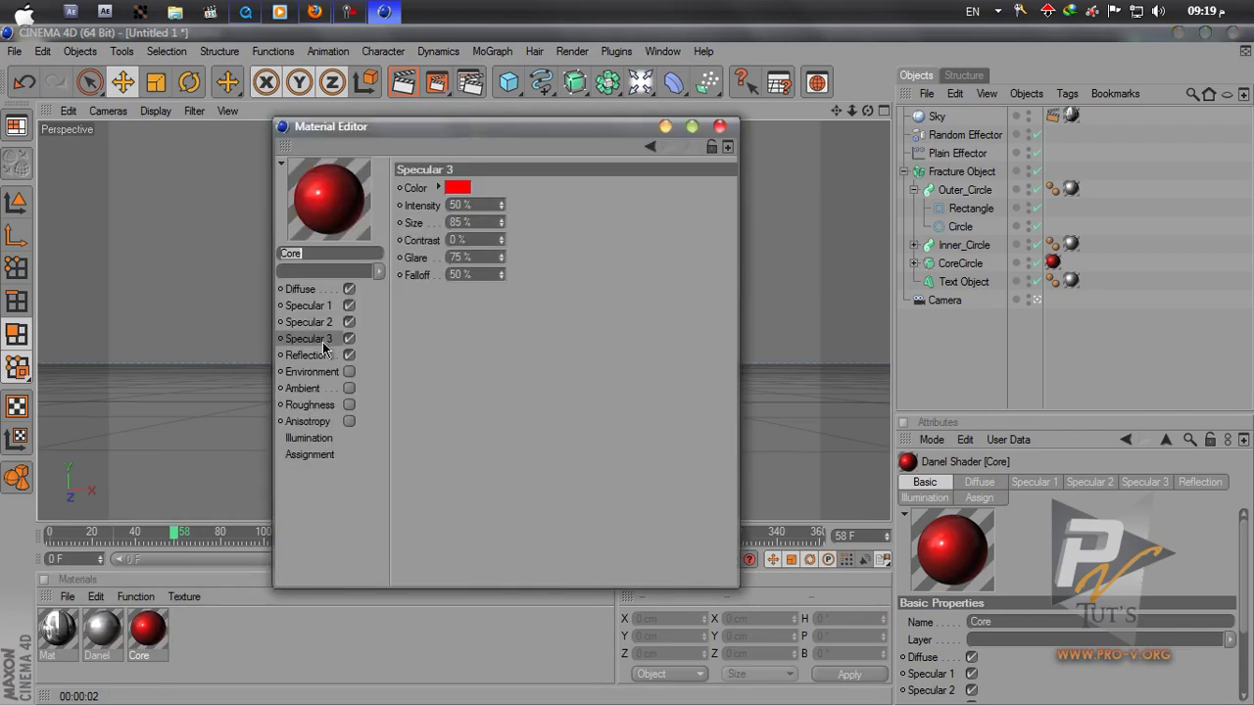
{"action": "left_click", "coordinate": [320, 297]}
{"action": "left_click", "coordinate": [467, 188]}
{"action": "left_click_drag", "start_coordinate": [446, 163], "coordinate": [434, 135]}
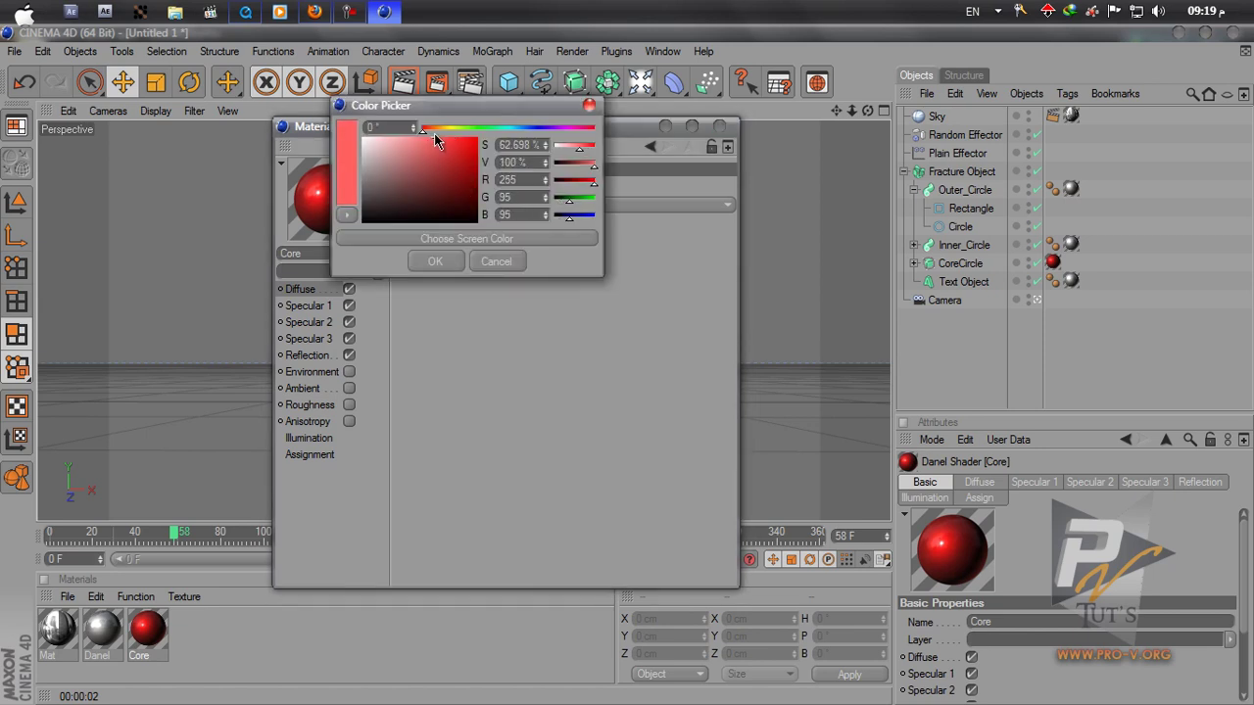
{"action": "left_click", "coordinate": [435, 260]}
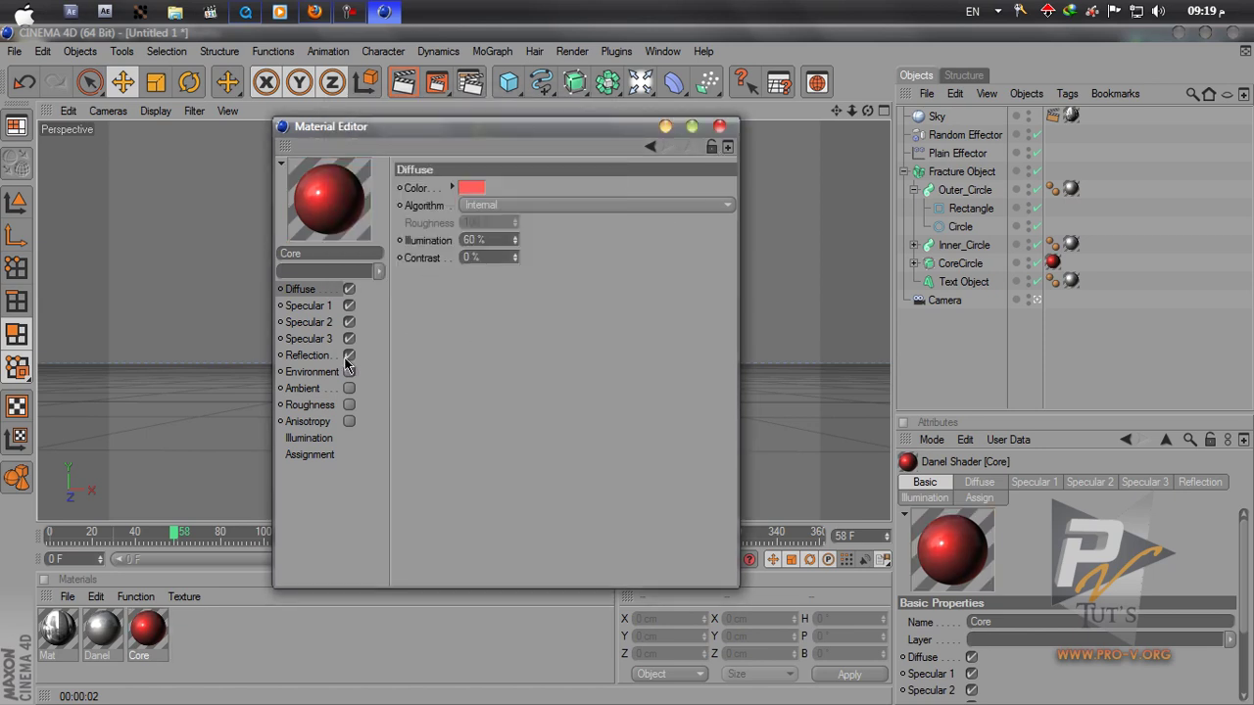
Step: Review the Core material's three specular channels and set the Specular 3 colour back to white
{"action": "left_click", "coordinate": [309, 305]}
{"action": "left_click", "coordinate": [324, 338]}
{"action": "left_click", "coordinate": [323, 322]}
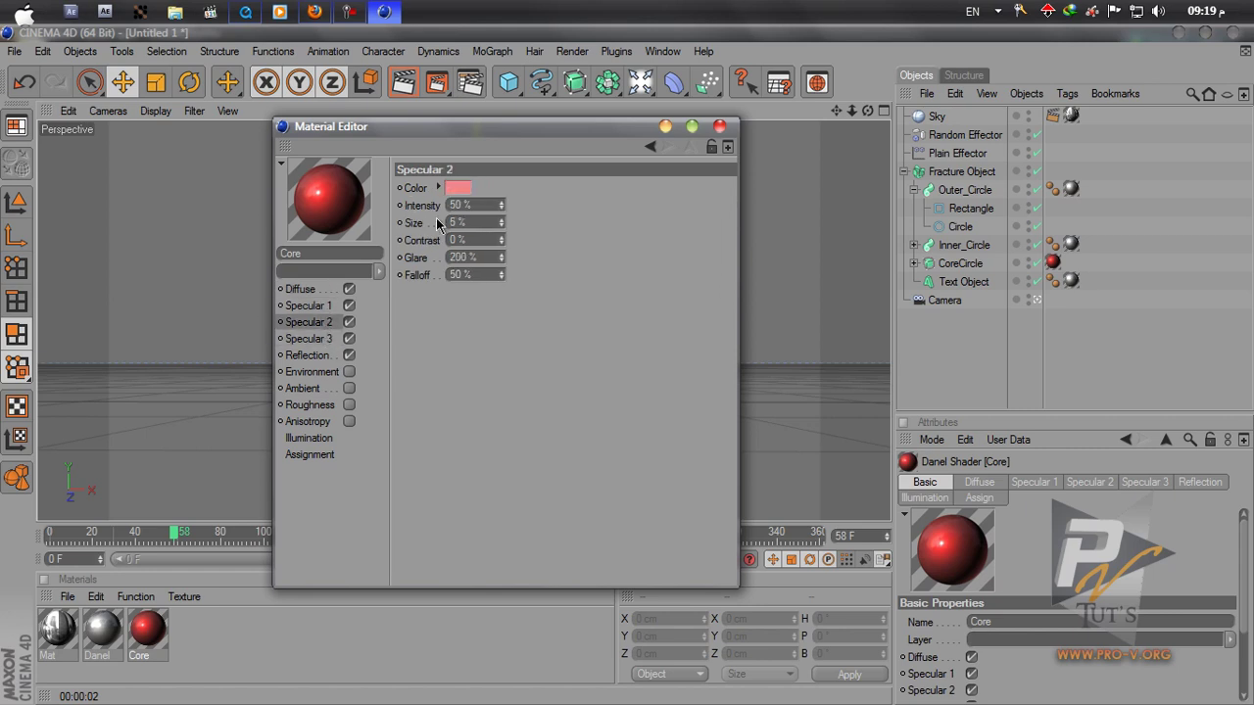
{"action": "left_click", "coordinate": [327, 307]}
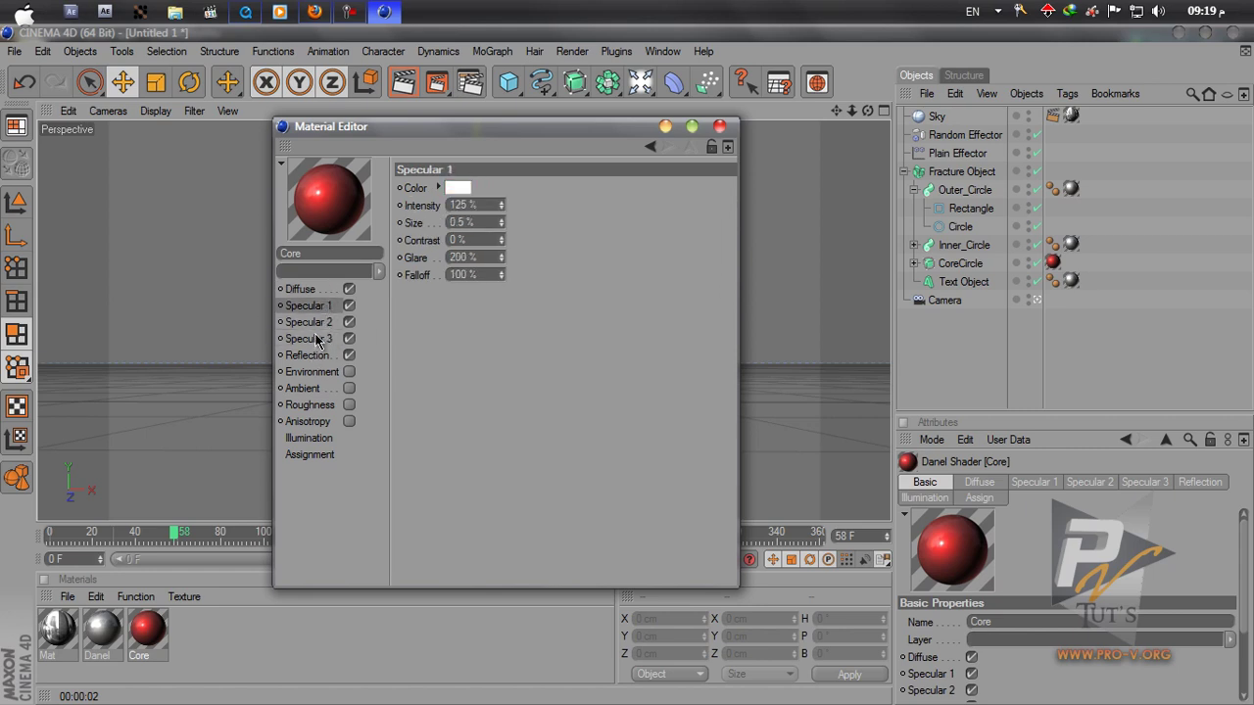
{"action": "left_click", "coordinate": [319, 343]}
{"action": "left_click", "coordinate": [322, 323]}
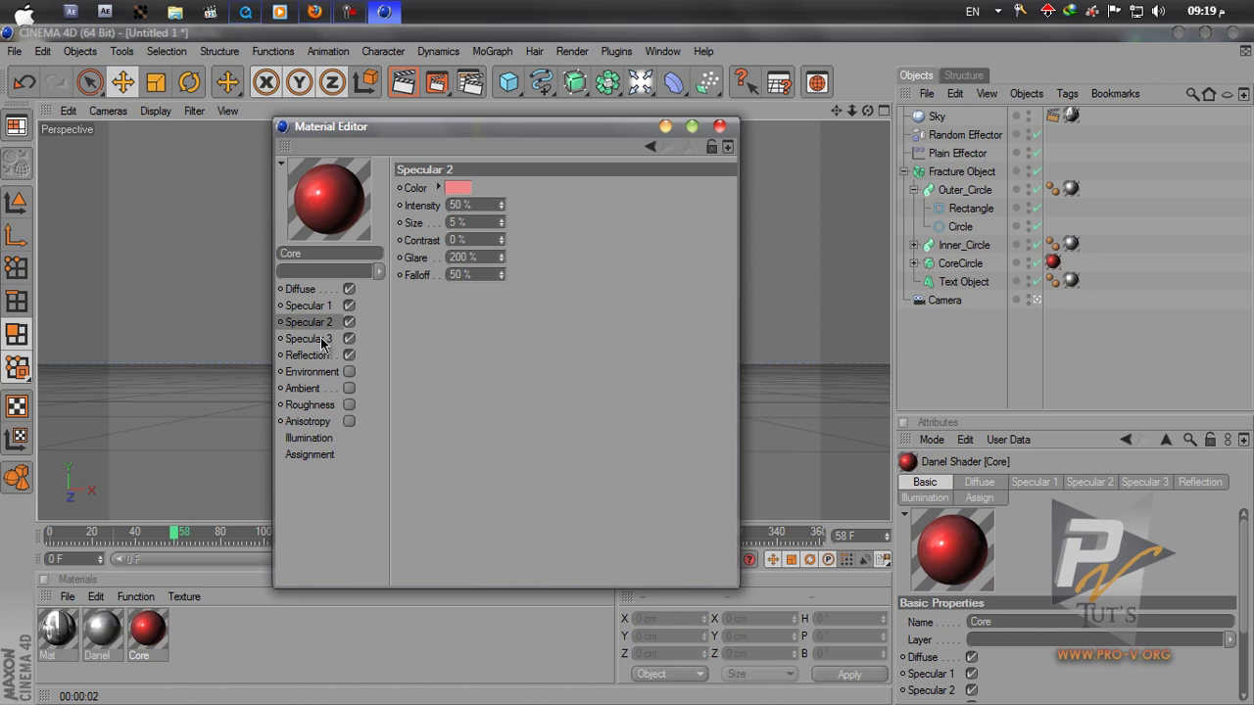
{"action": "left_click", "coordinate": [323, 340]}
{"action": "left_click", "coordinate": [459, 188]}
{"action": "left_click", "coordinate": [430, 184]}
{"action": "left_click", "coordinate": [420, 258]}
Step: Set the Core material's Specular 2 colour to pure red with RGB 255, 0, 0 and render frame 58 in the Picture Viewer
{"action": "left_click", "coordinate": [309, 321]}
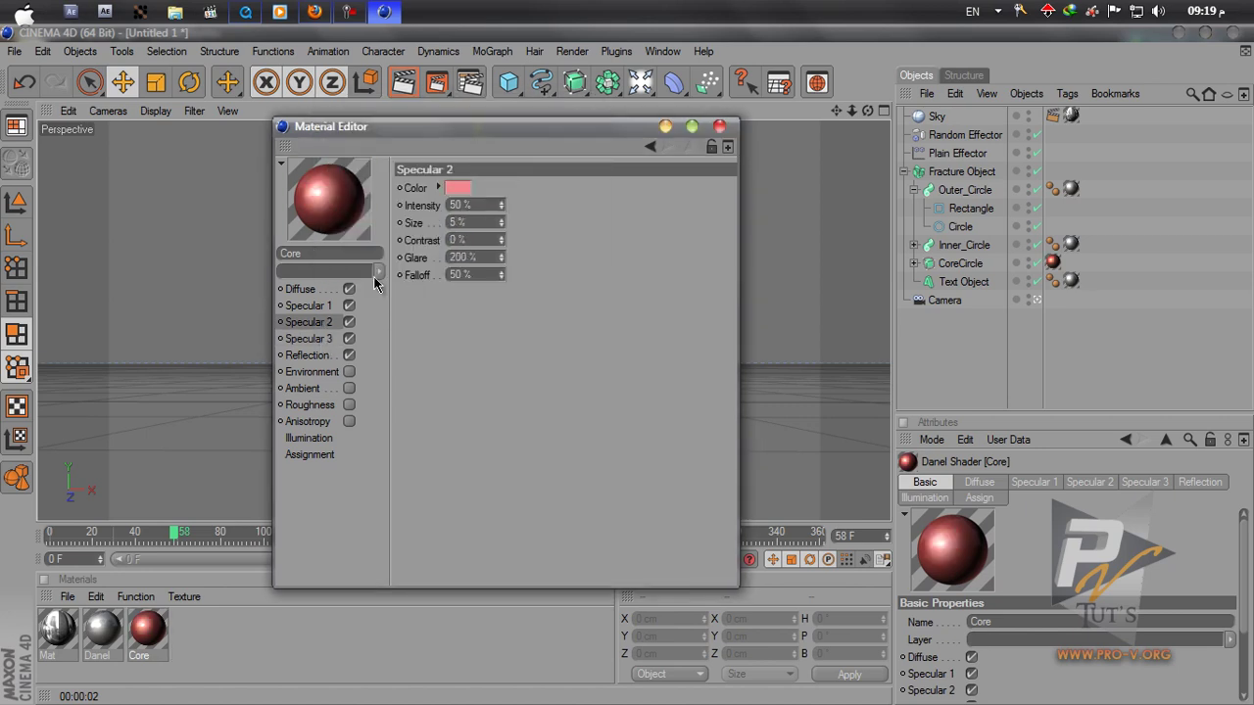
{"action": "left_click", "coordinate": [457, 188]}
{"action": "left_click_drag", "start_coordinate": [446, 176], "coordinate": [436, 147]}
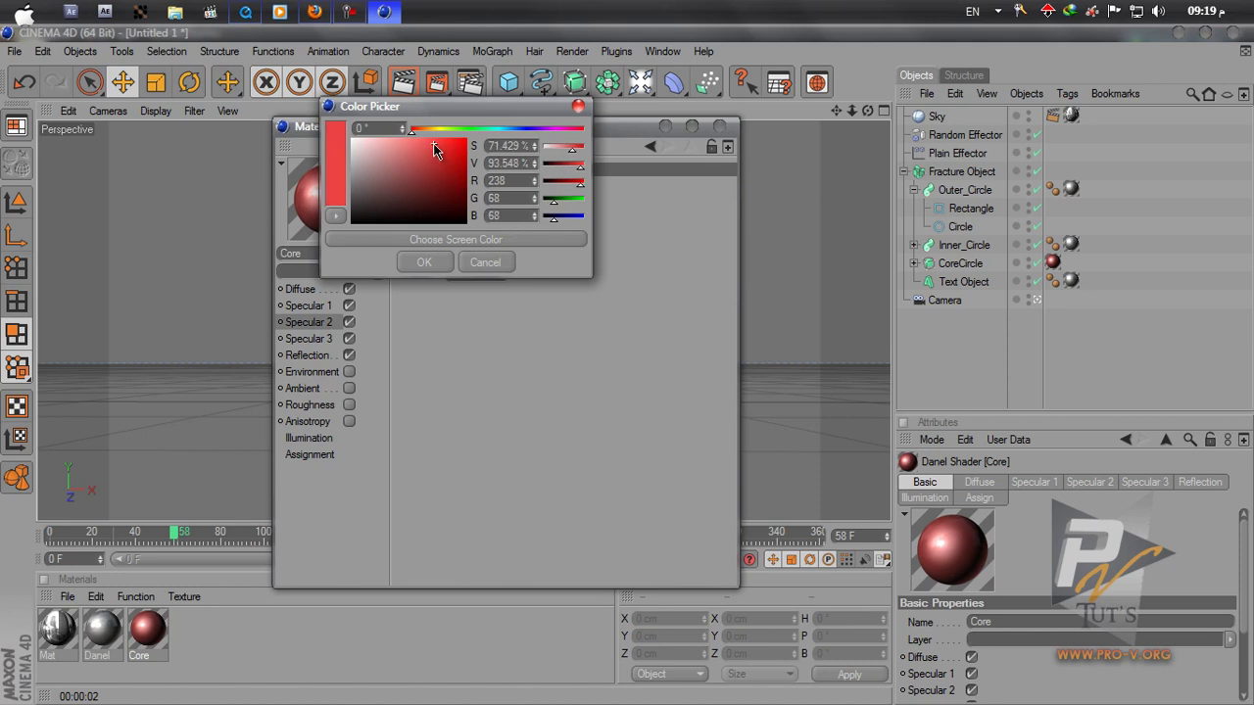
{"action": "left_click", "coordinate": [421, 261]}
{"action": "left_click", "coordinate": [458, 188]}
{"action": "left_click_drag", "start_coordinate": [468, 196], "coordinate": [482, 135]}
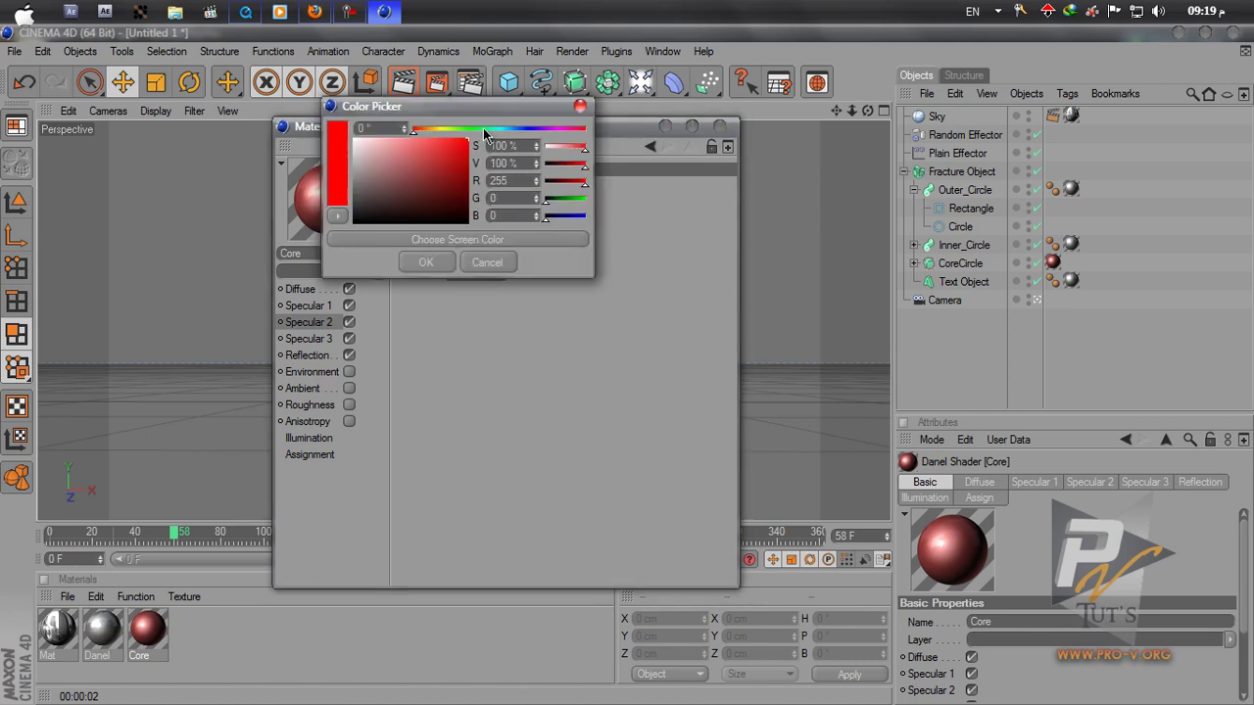
{"action": "left_click", "coordinate": [427, 263]}
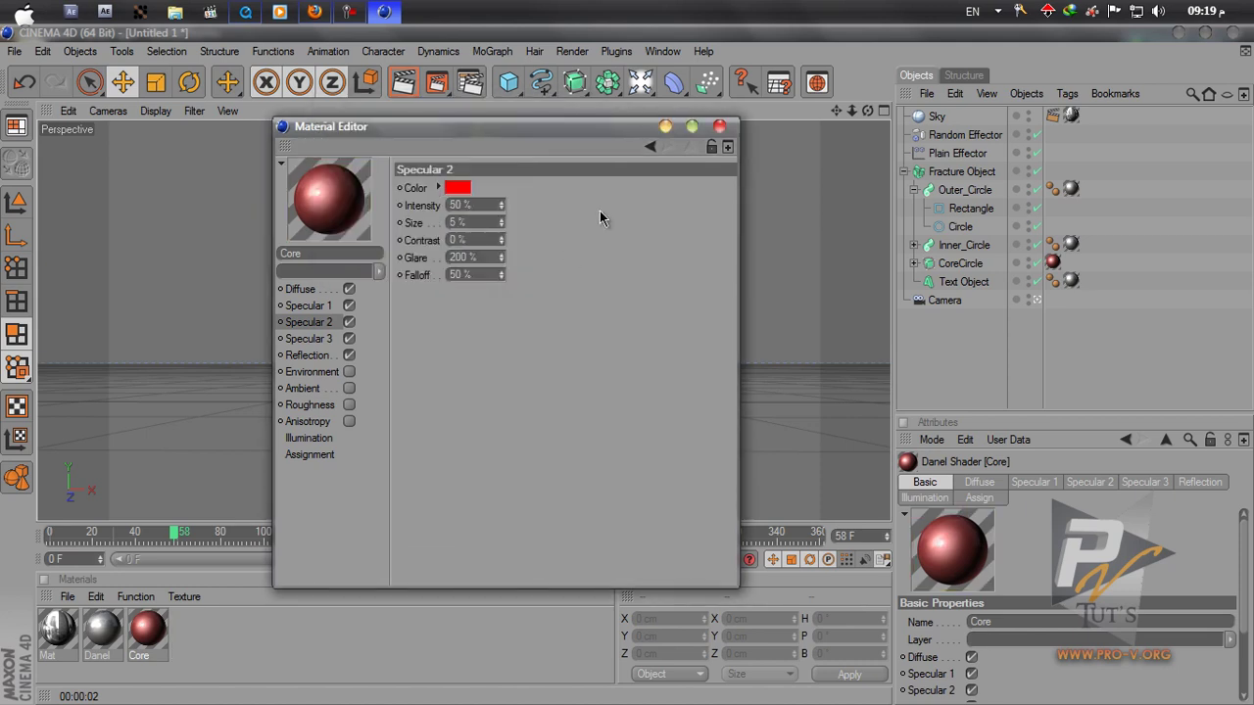
{"action": "left_click", "coordinate": [721, 127]}
{"action": "left_click", "coordinate": [436, 82]}
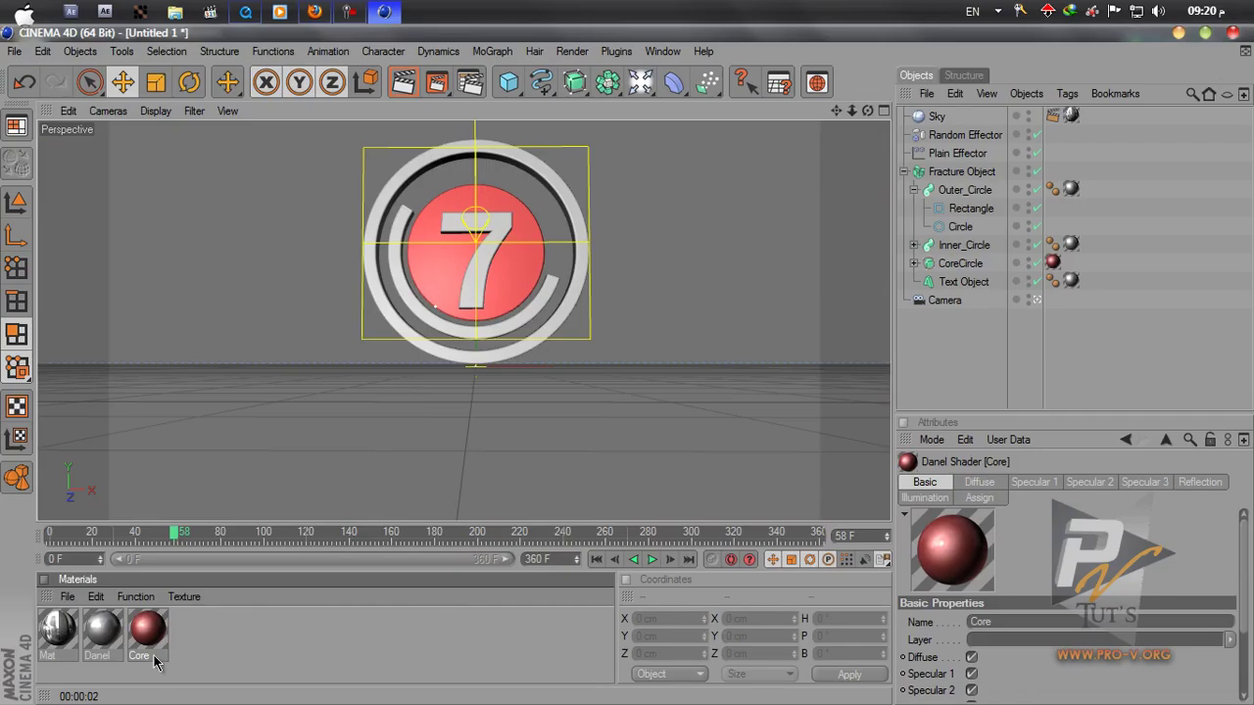
Step: Review the Core material's reflection and specular channels and set its Diffuse colour to a deeper, more saturated red
{"action": "double_click", "coordinate": [155, 635]}
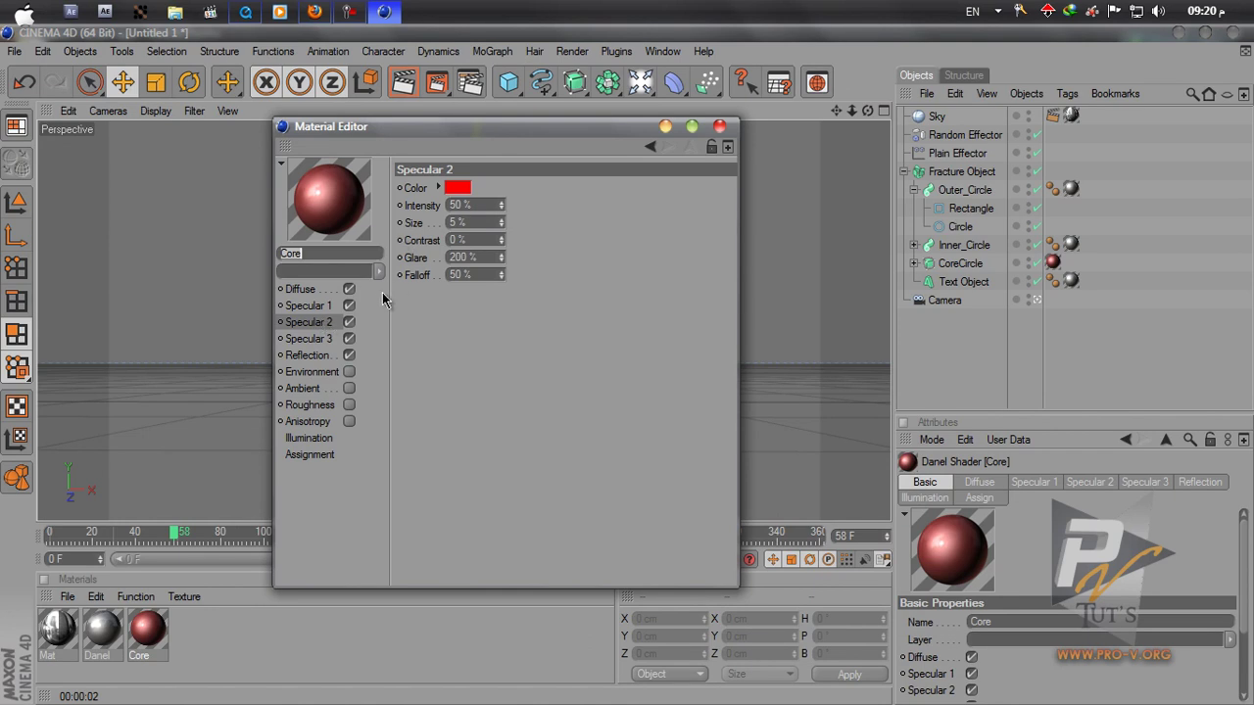
{"action": "left_click", "coordinate": [306, 356]}
{"action": "left_click", "coordinate": [323, 338]}
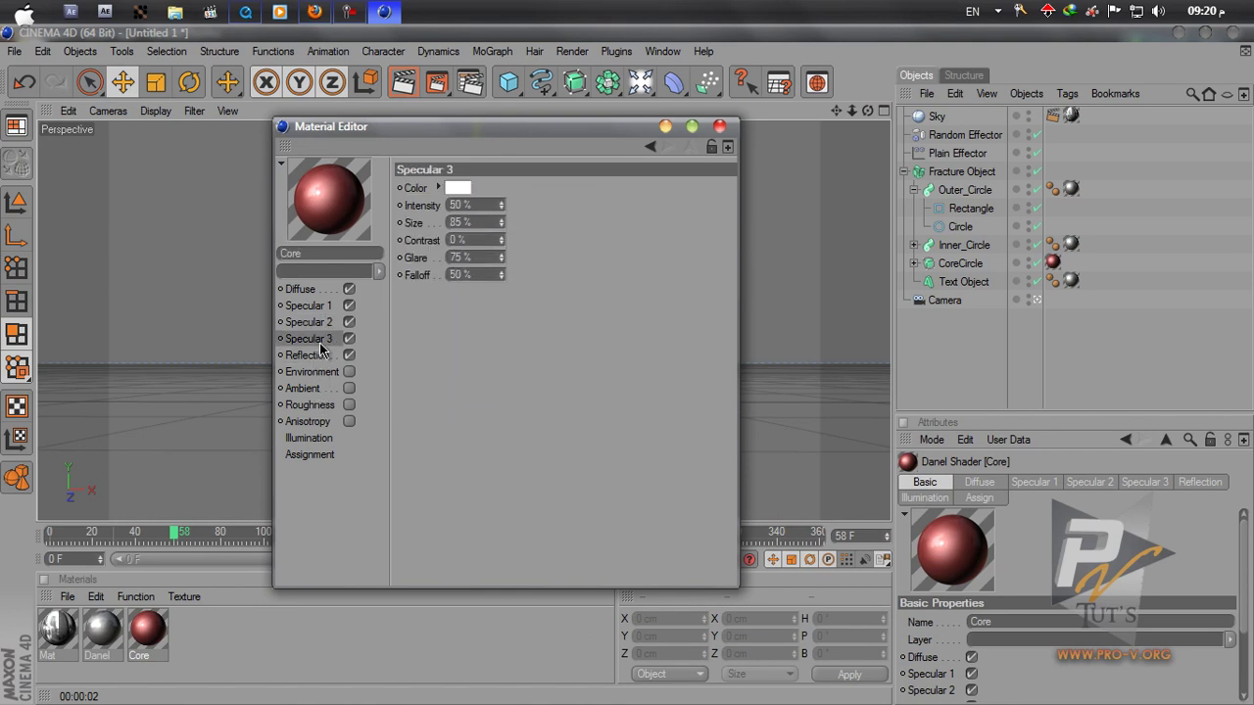
{"action": "left_click", "coordinate": [323, 322]}
{"action": "left_click", "coordinate": [324, 306]}
{"action": "left_click", "coordinate": [325, 289]}
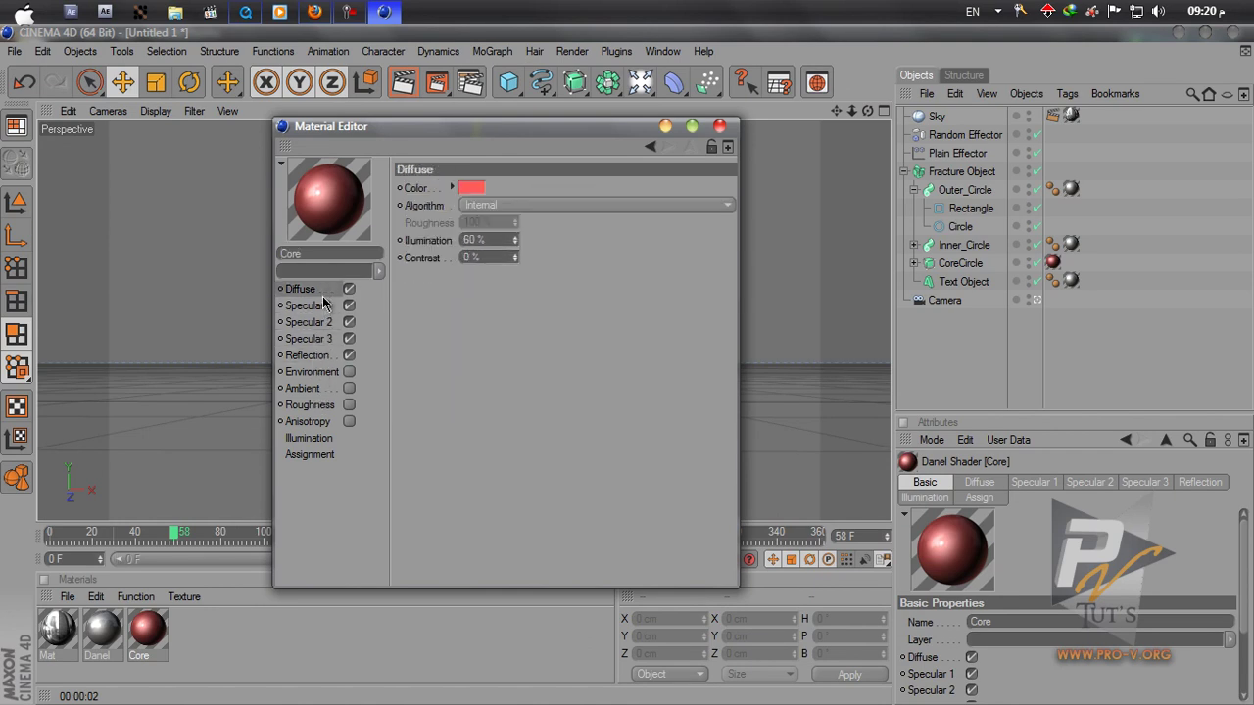
{"action": "left_click", "coordinate": [471, 187]}
{"action": "left_click_drag", "start_coordinate": [456, 174], "coordinate": [458, 150]}
{"action": "left_click", "coordinate": [437, 262]}
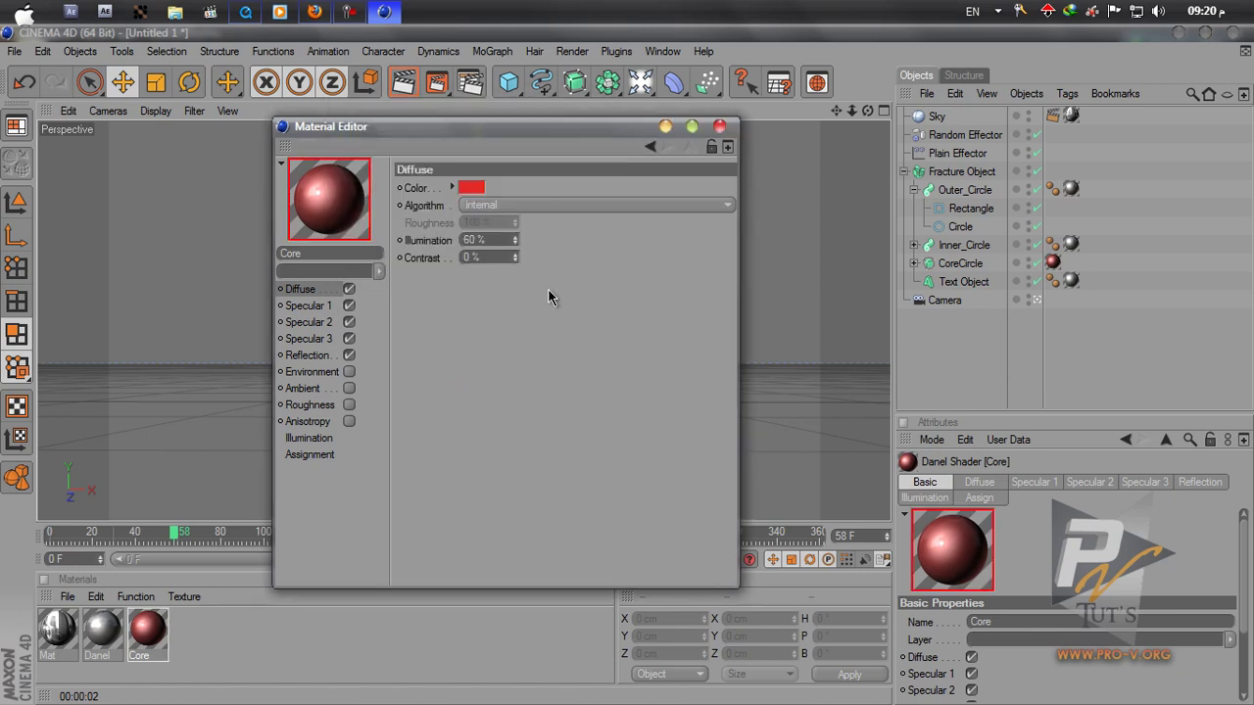
Step: Render frame 58 in the Picture Viewer to check the core disc's new red, and close the render
{"action": "left_click", "coordinate": [720, 129]}
{"action": "left_click", "coordinate": [437, 82]}
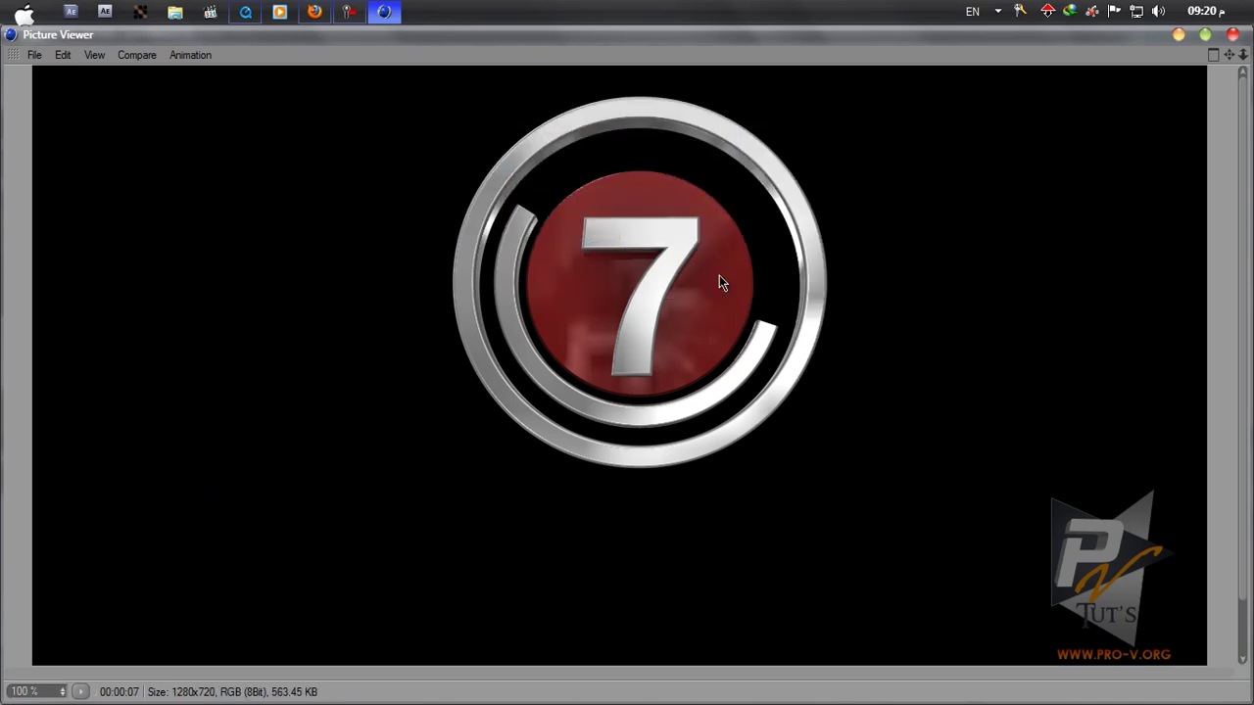
{"action": "left_click", "coordinate": [1232, 37]}
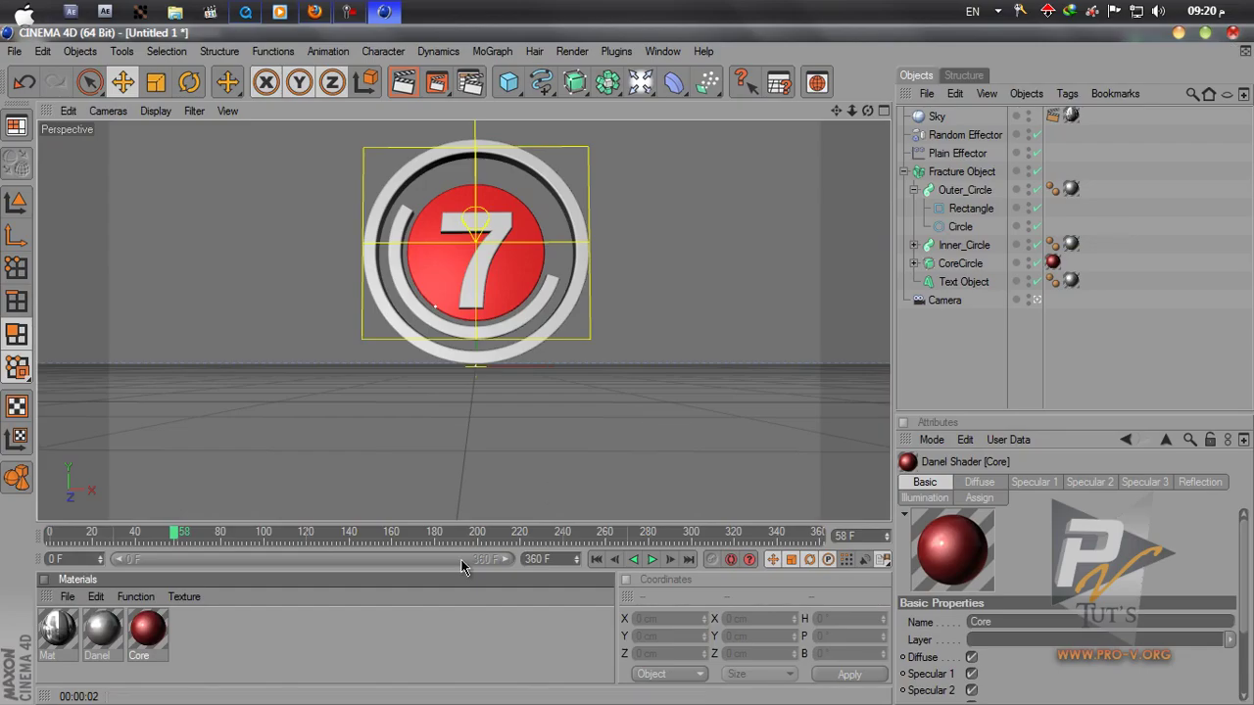
Step: Move to an earlier frame where the rings and disc are still rotating and render it in the Picture Viewer
{"action": "left_click_drag", "start_coordinate": [172, 535], "coordinate": [127, 534]}
{"action": "left_click", "coordinate": [435, 84]}
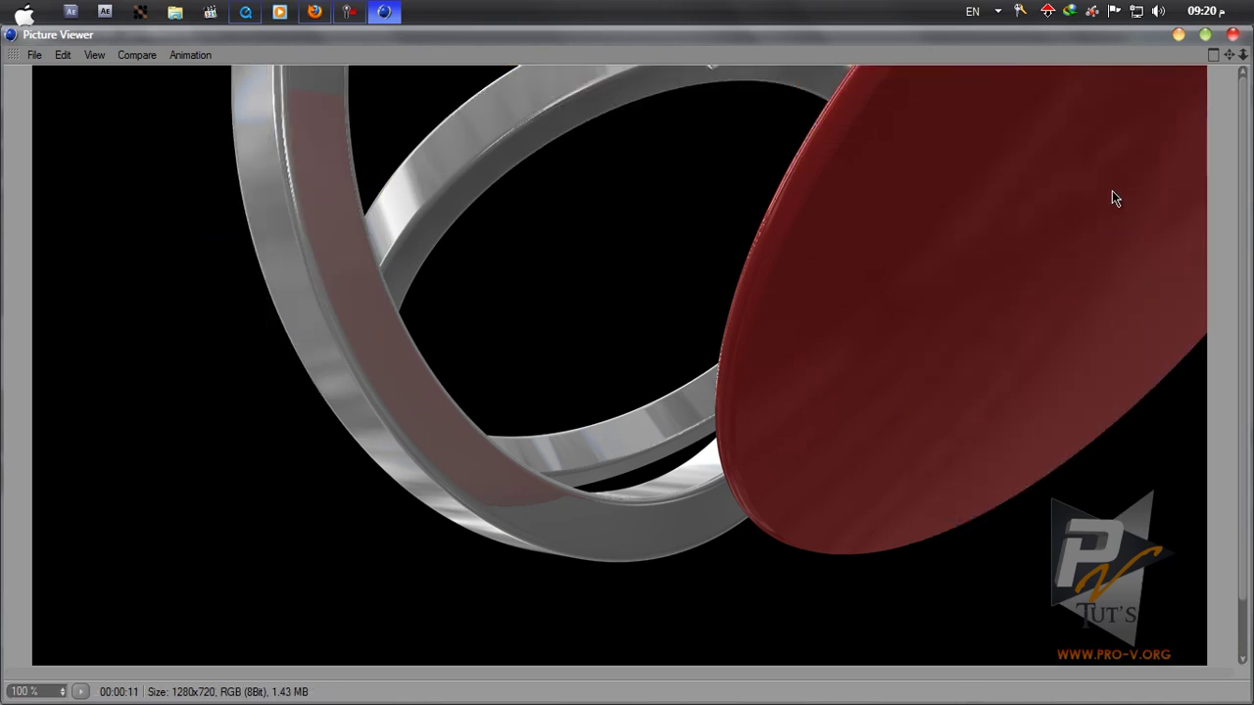
{"action": "left_click", "coordinate": [1232, 36]}
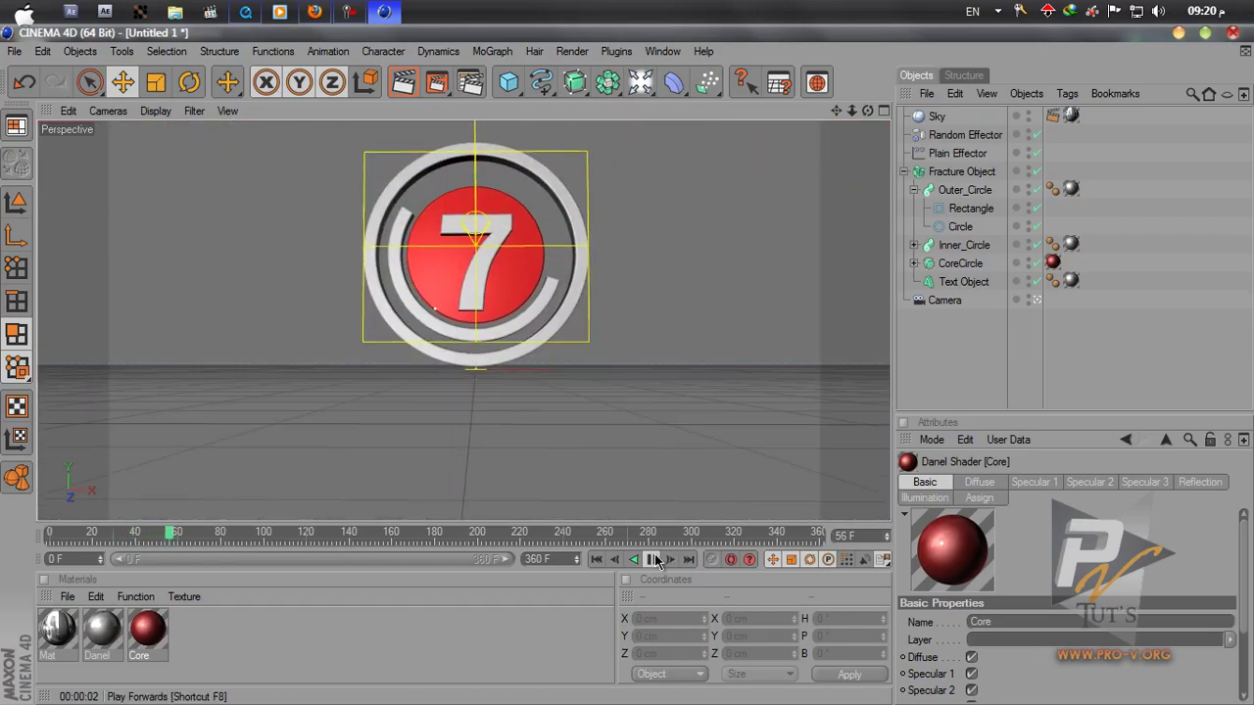
Step: Stop the animation preview once the logo has assembled and return the playhead to frame 38
{"action": "left_click", "coordinate": [653, 560]}
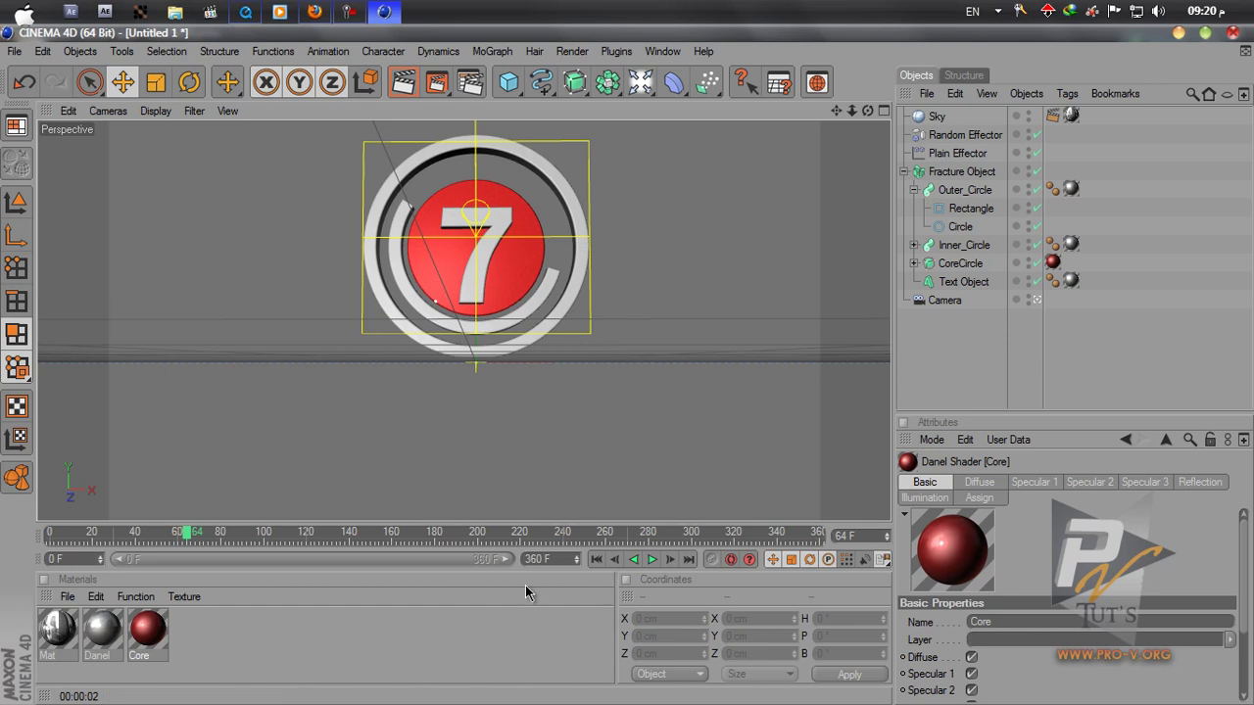
{"action": "left_click_drag", "start_coordinate": [186, 536], "coordinate": [134, 544]}
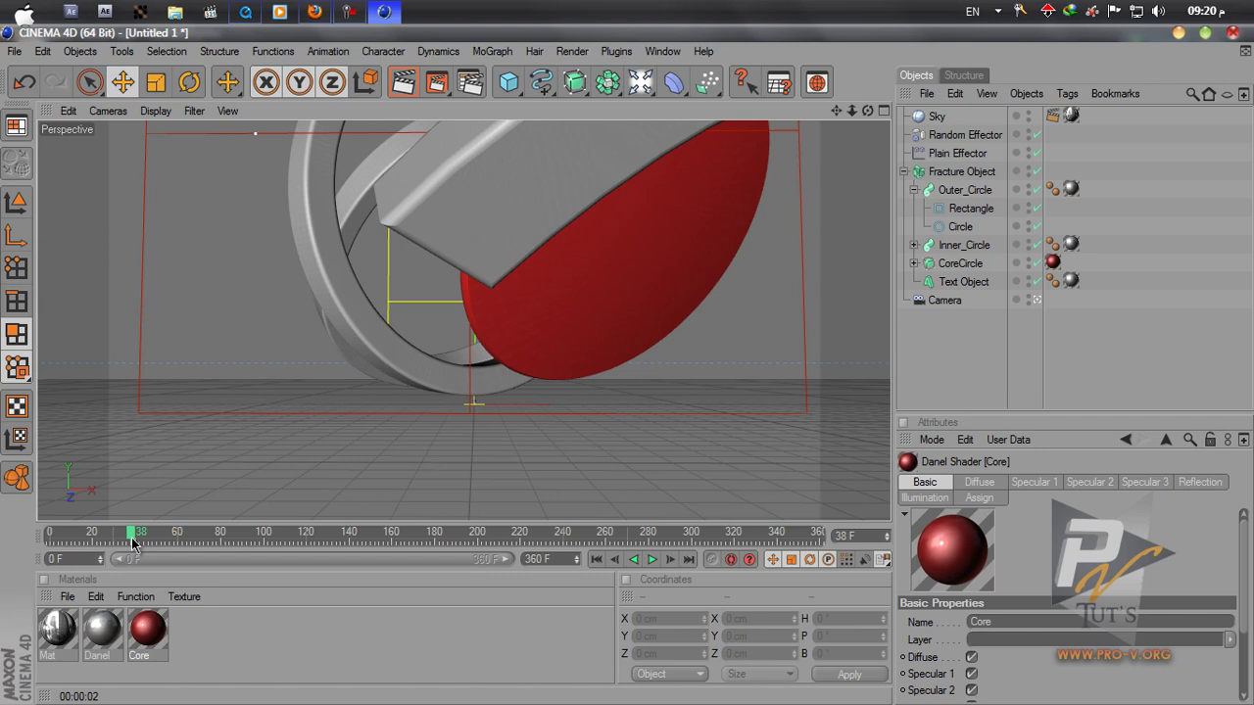